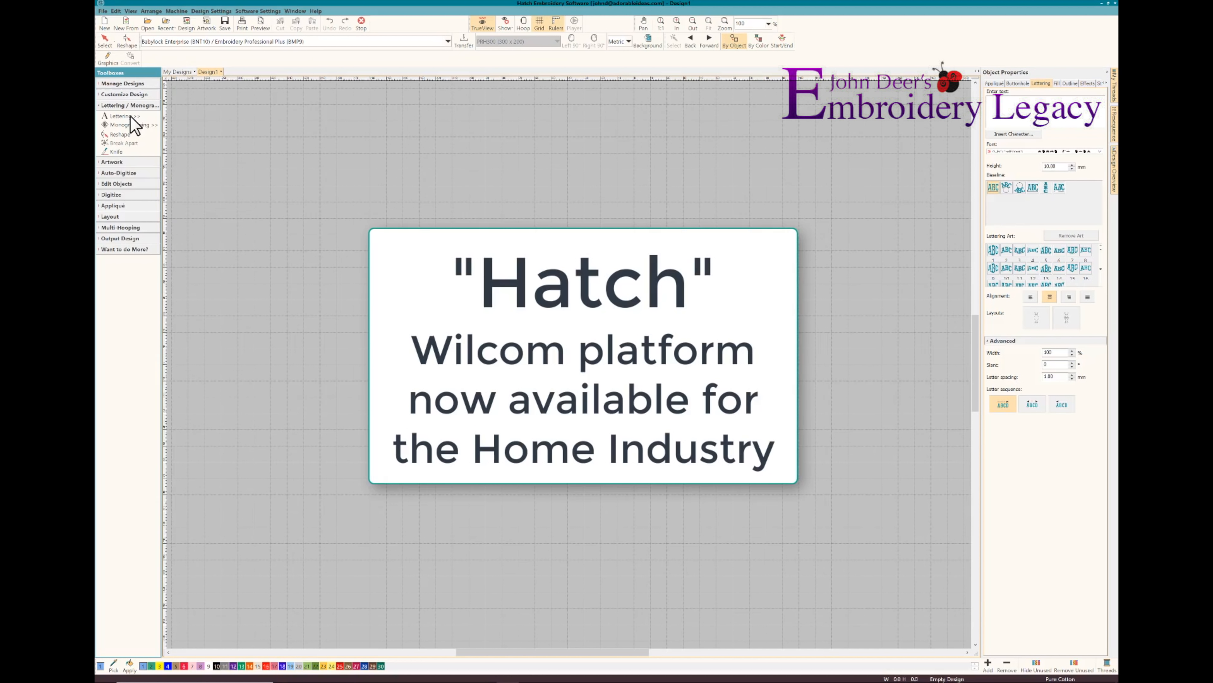
Start a new lettering object and choose the Zz_Medieval Elements font for it
left_click(123, 116)
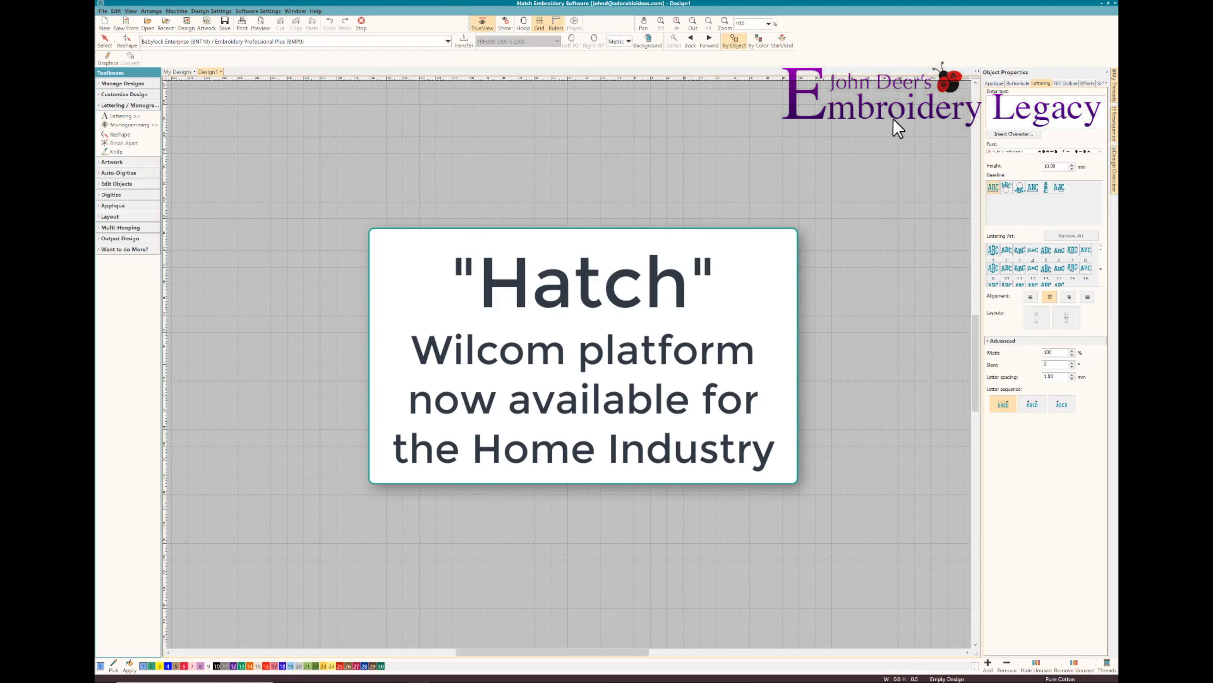
left_click(1099, 152)
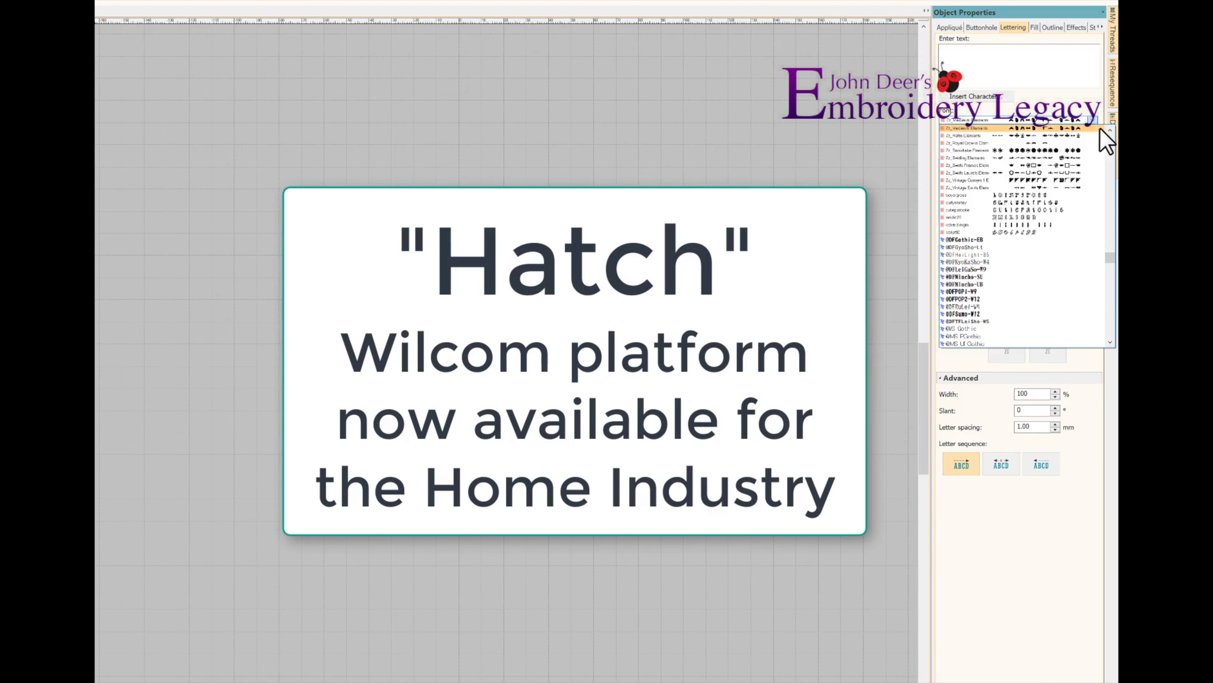
left_click(1110, 130)
left_click(1111, 130)
left_click(1110, 130)
left_click(1110, 129)
left_click(1110, 129)
left_click(1110, 129)
left_click(1111, 130)
left_click(1111, 130)
left_click(1110, 130)
left_click(1110, 129)
left_click(1110, 129)
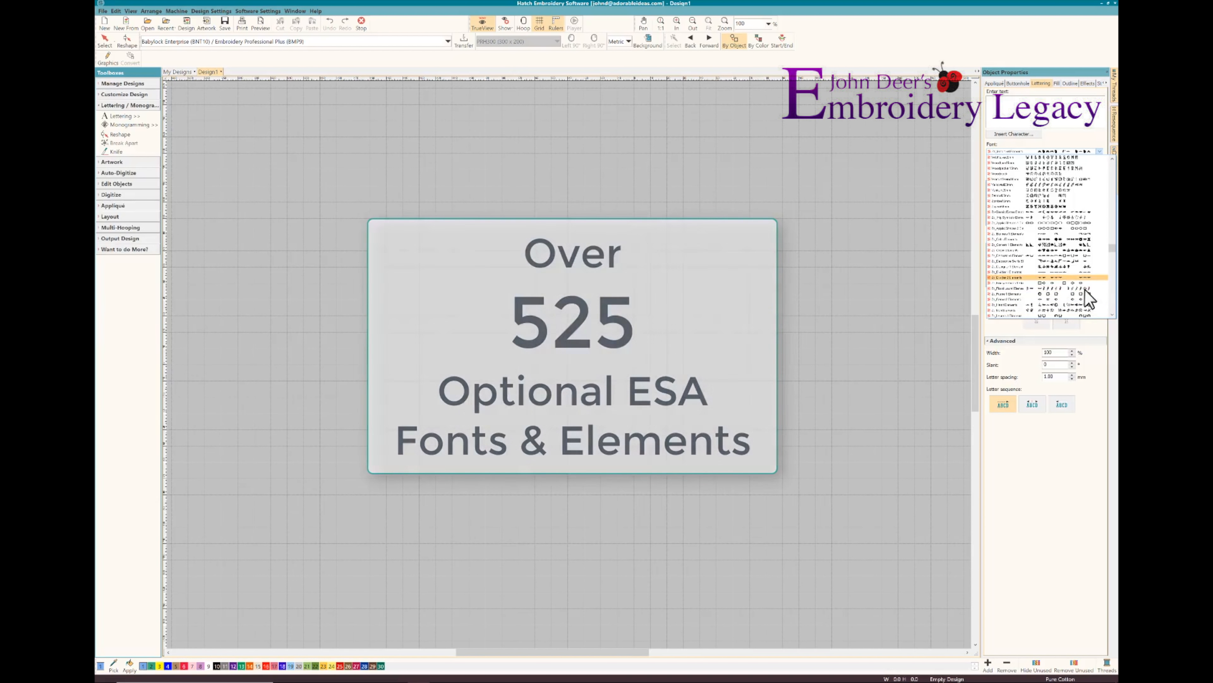
left_click(1112, 315)
left_click(1112, 315)
left_click(1112, 315)
left_click(1112, 315)
left_click(1112, 316)
left_click(1017, 303)
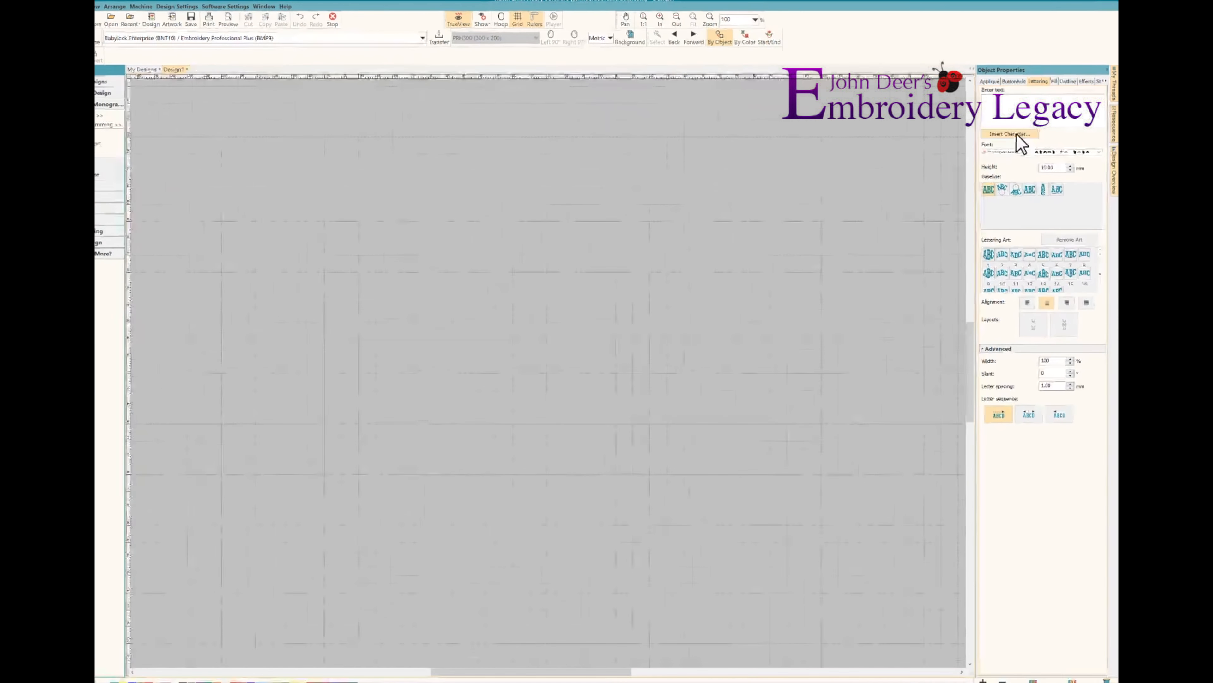
Insert the unicorn head element (character S) into the design and enlarge it to about 82 mm wide by 101 mm high
left_click(1010, 134)
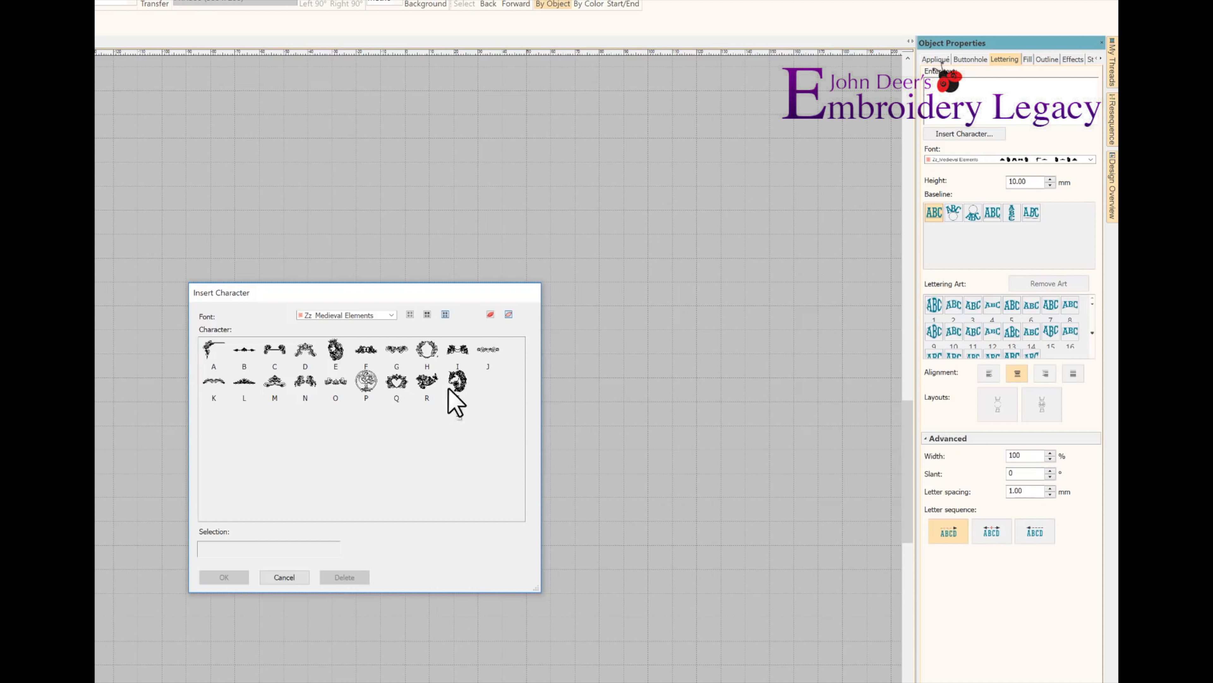
left_click(456, 380)
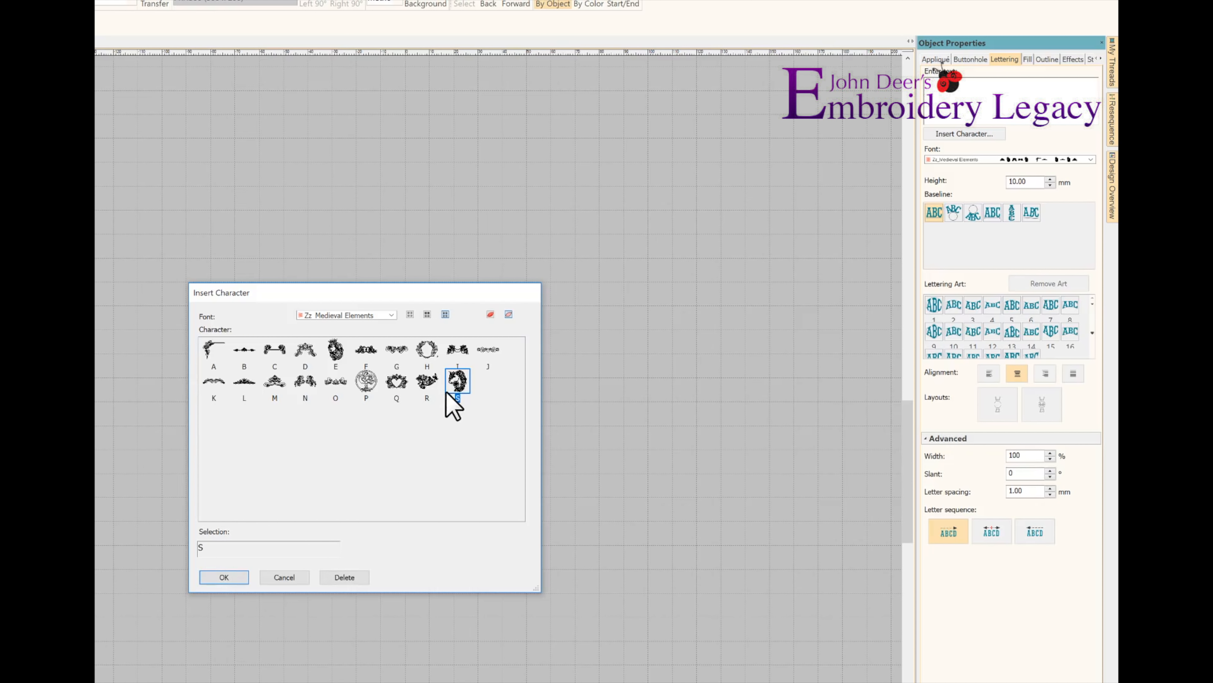
left_click(232, 577)
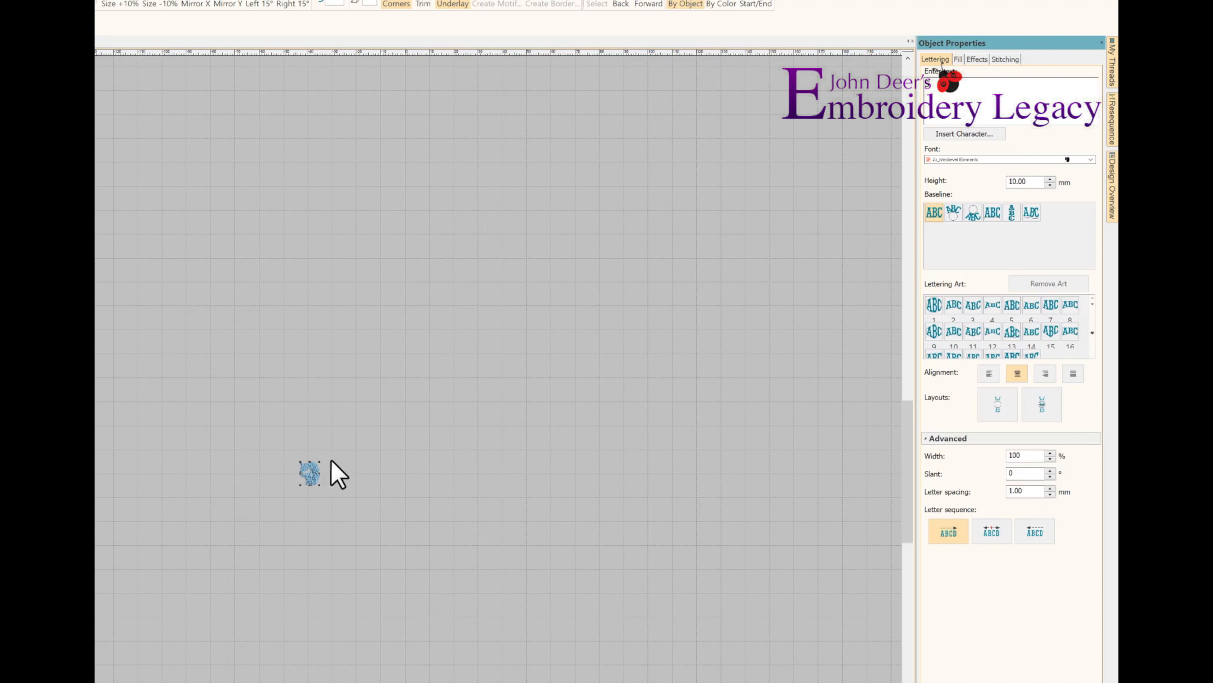
left_click_drag(319, 465, 523, 317)
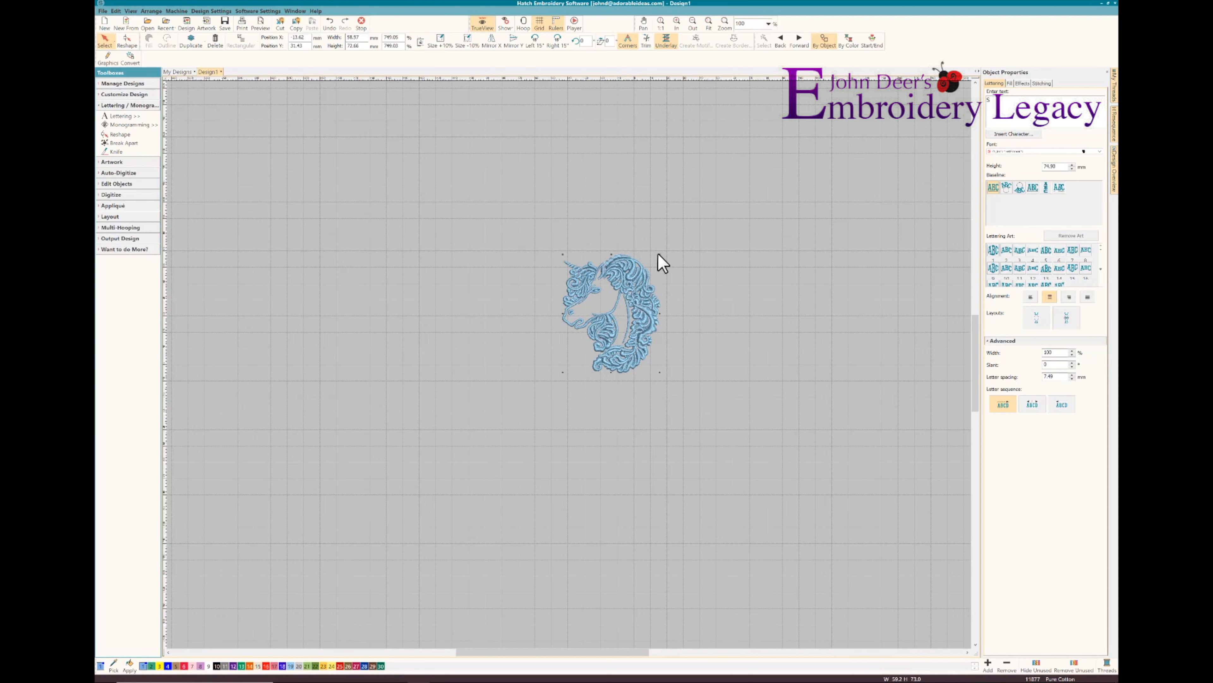
left_click_drag(660, 254, 749, 212)
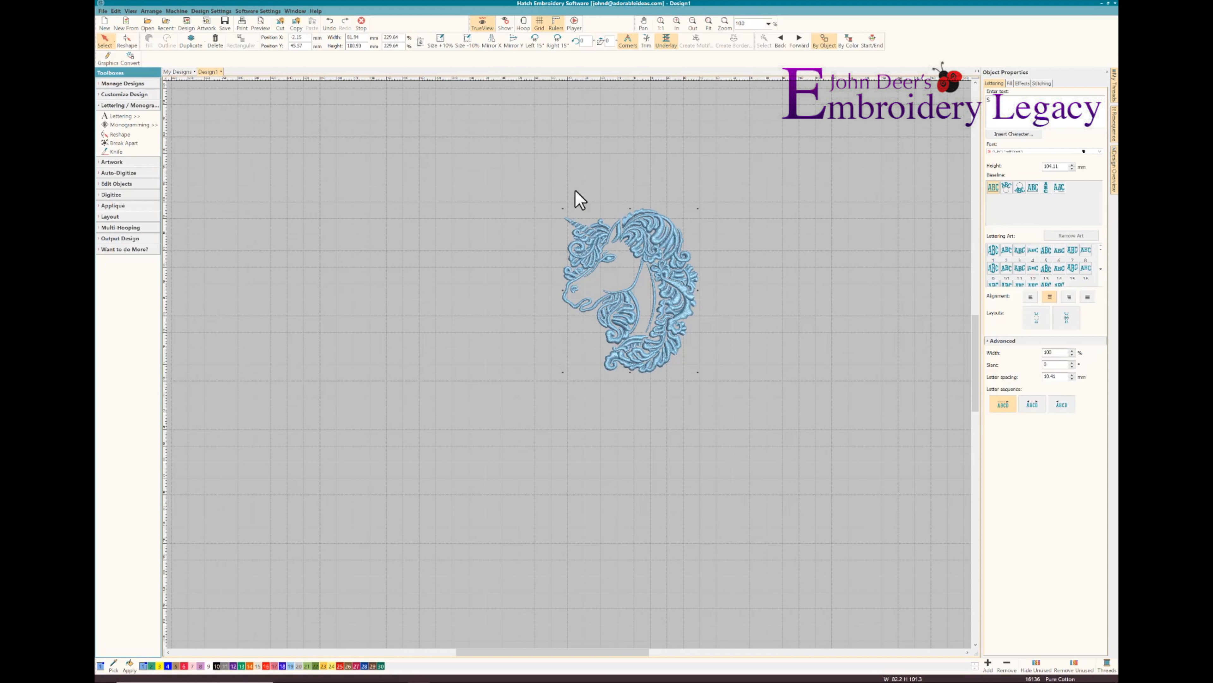
Set the grid spacing to 1 mm both horizontally and vertically
right_click(538, 26)
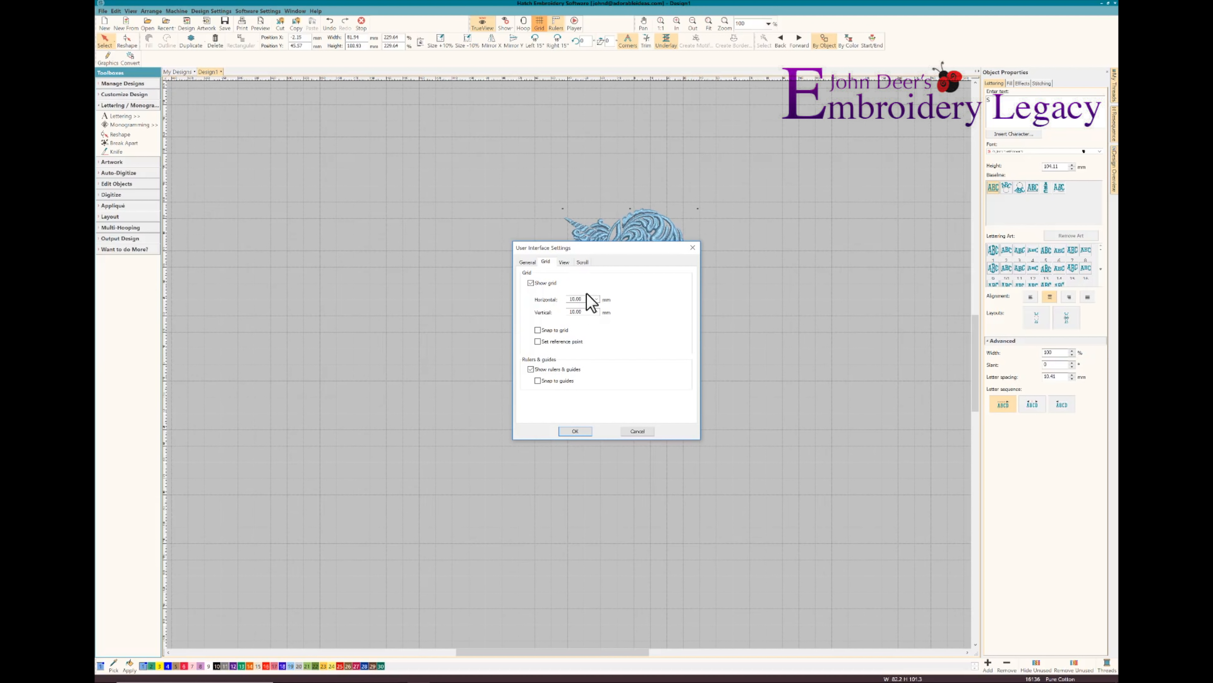
type("1")
key("Tab")
type("1")
left_click(577, 431)
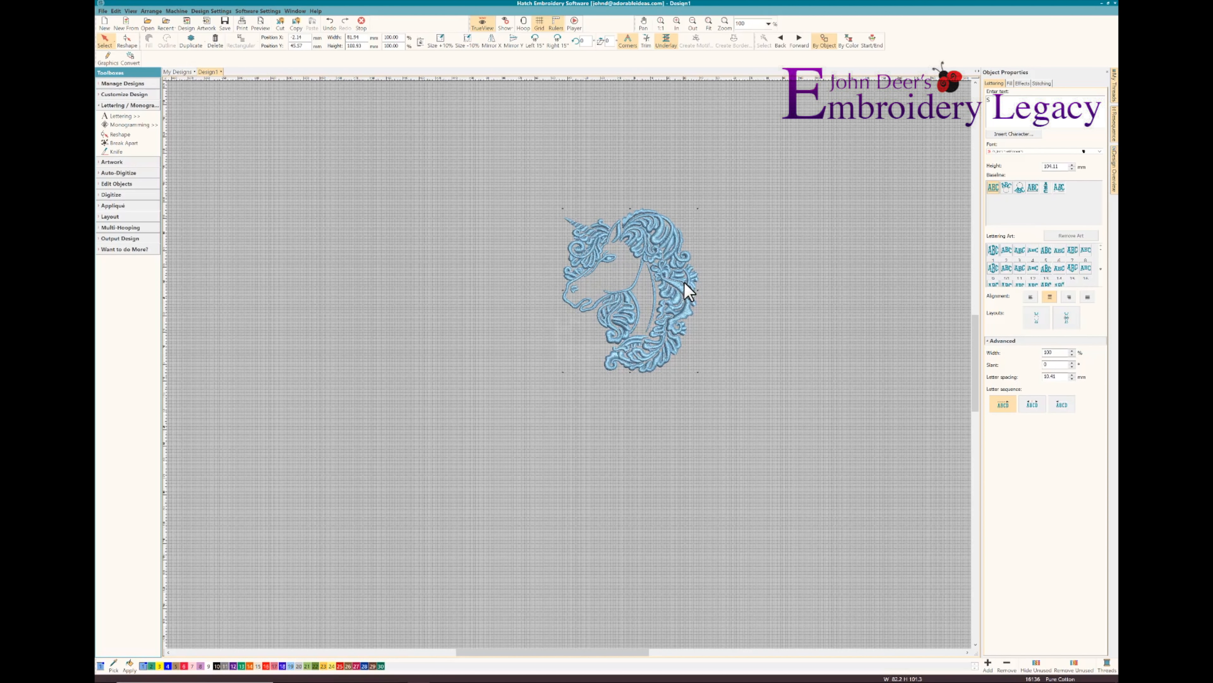
Switch the measurement units to U.S. and set the unicorn's height to 3.25 in
key("f")
type("6")
left_click(651, 342)
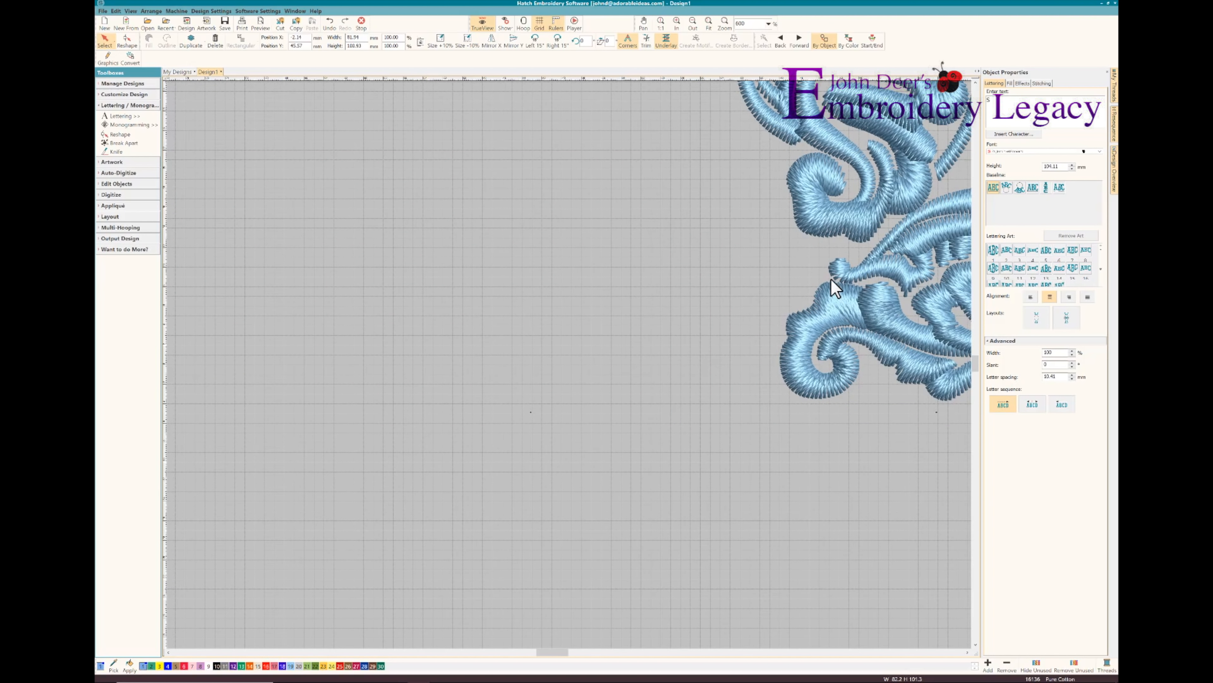
left_click(967, 652)
left_click(967, 652)
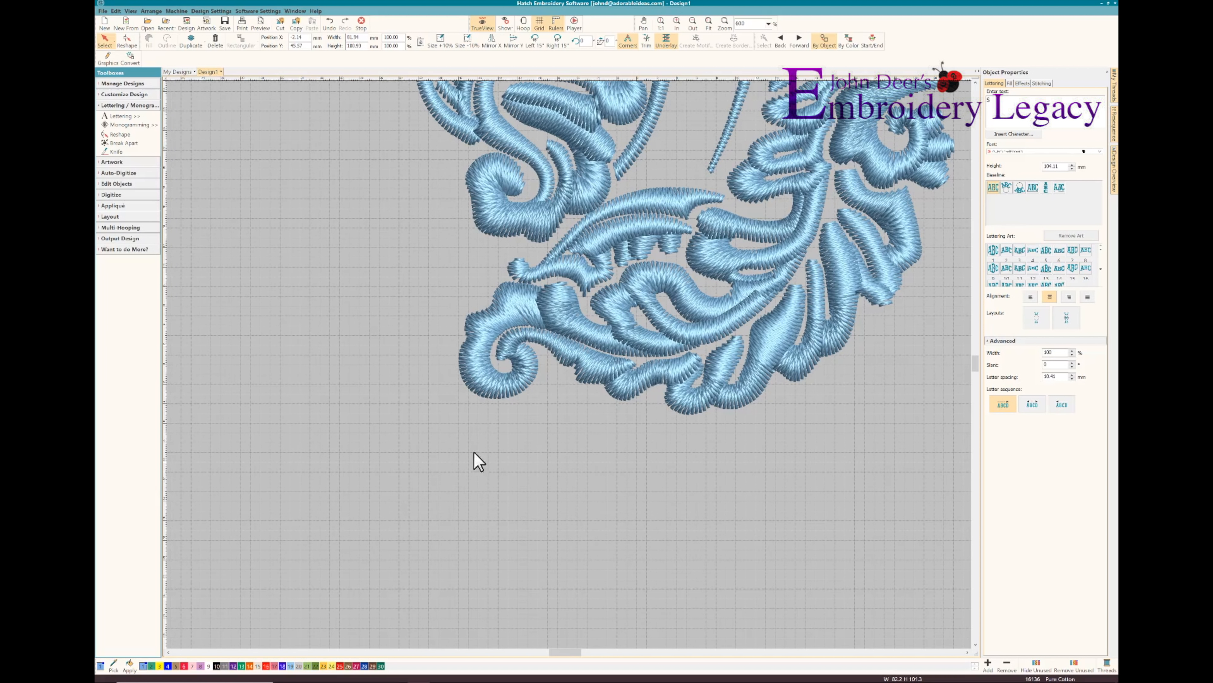
key("Escape")
left_click(626, 42)
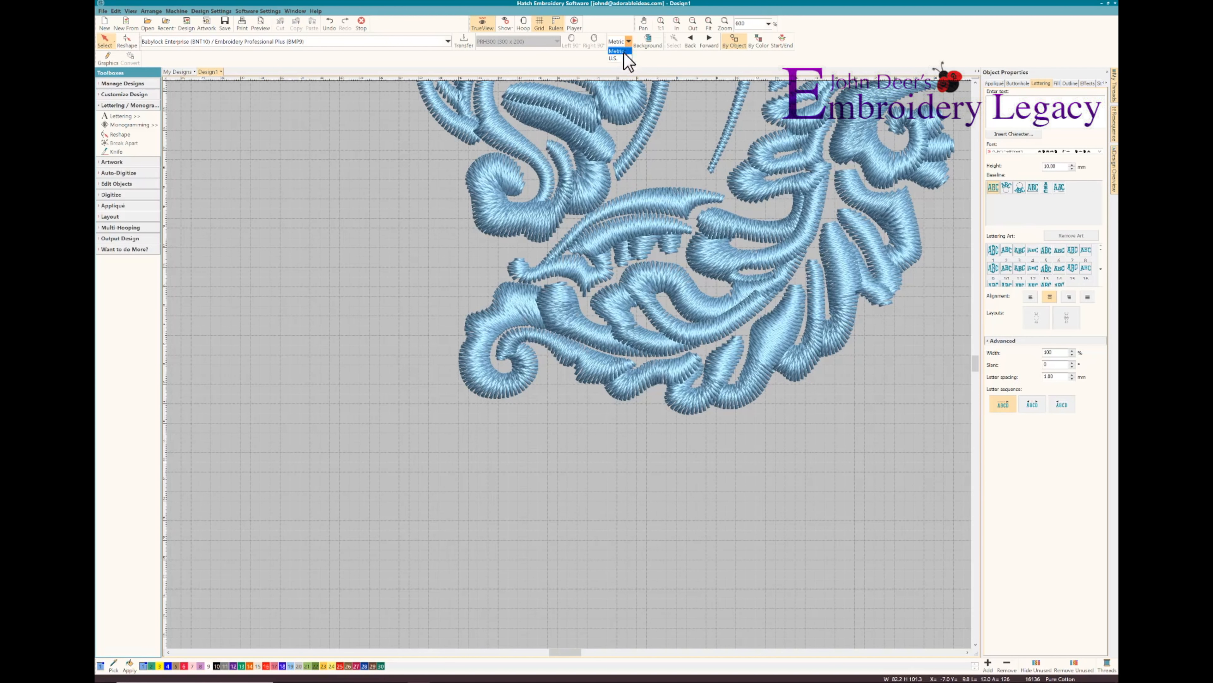
left_click(616, 57)
left_click(554, 279)
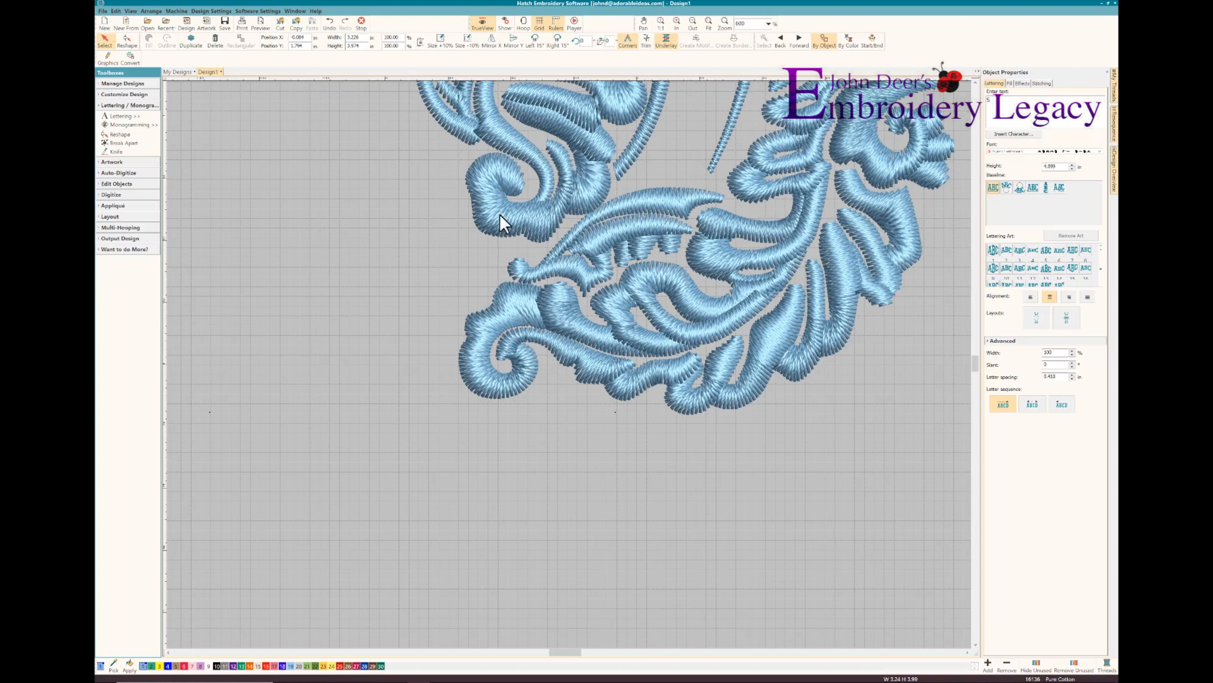
double_click(358, 46)
type("3.25")
key("Return")
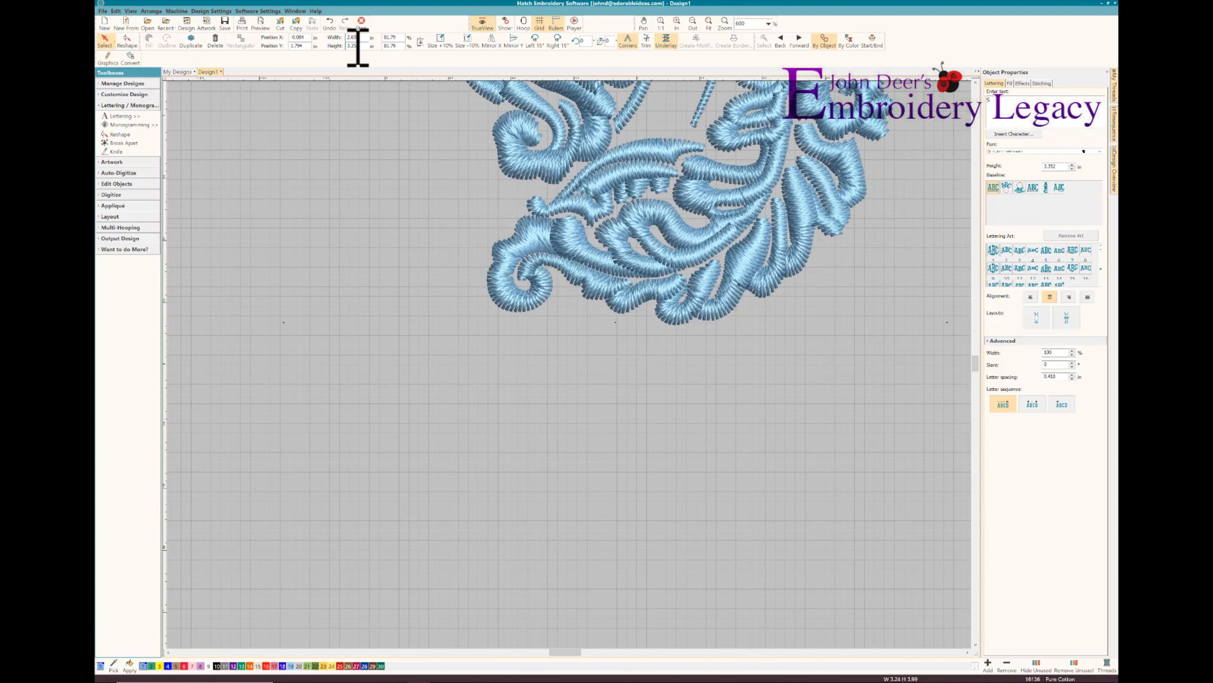
Examine the resized unicorn's stitching from the base of the mane up to the horn
left_click(975, 83)
left_click(976, 82)
left_click(975, 83)
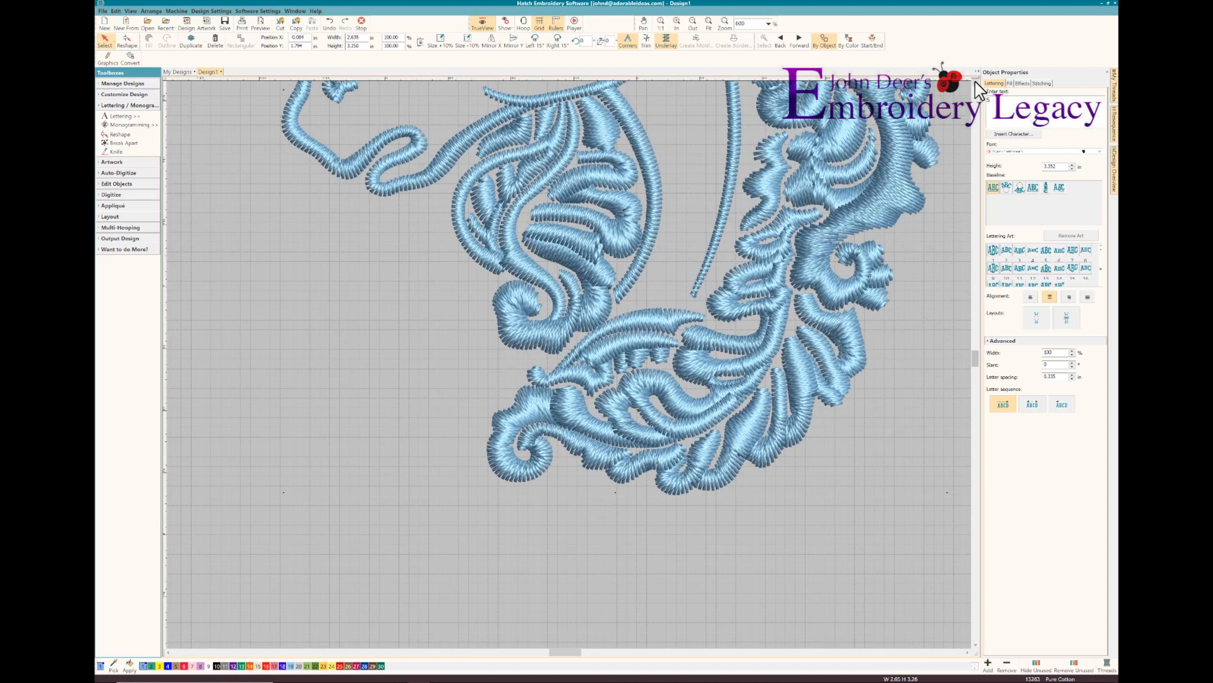
left_click(975, 83)
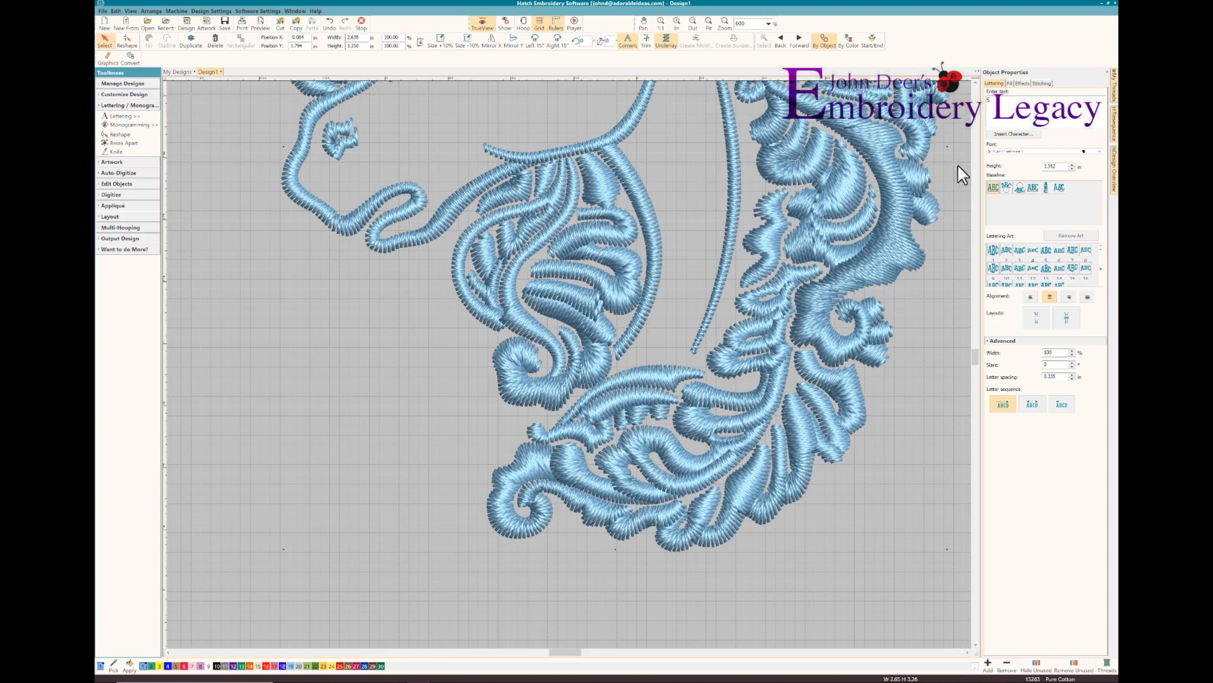
left_click(975, 83)
left_click(975, 82)
left_click(975, 82)
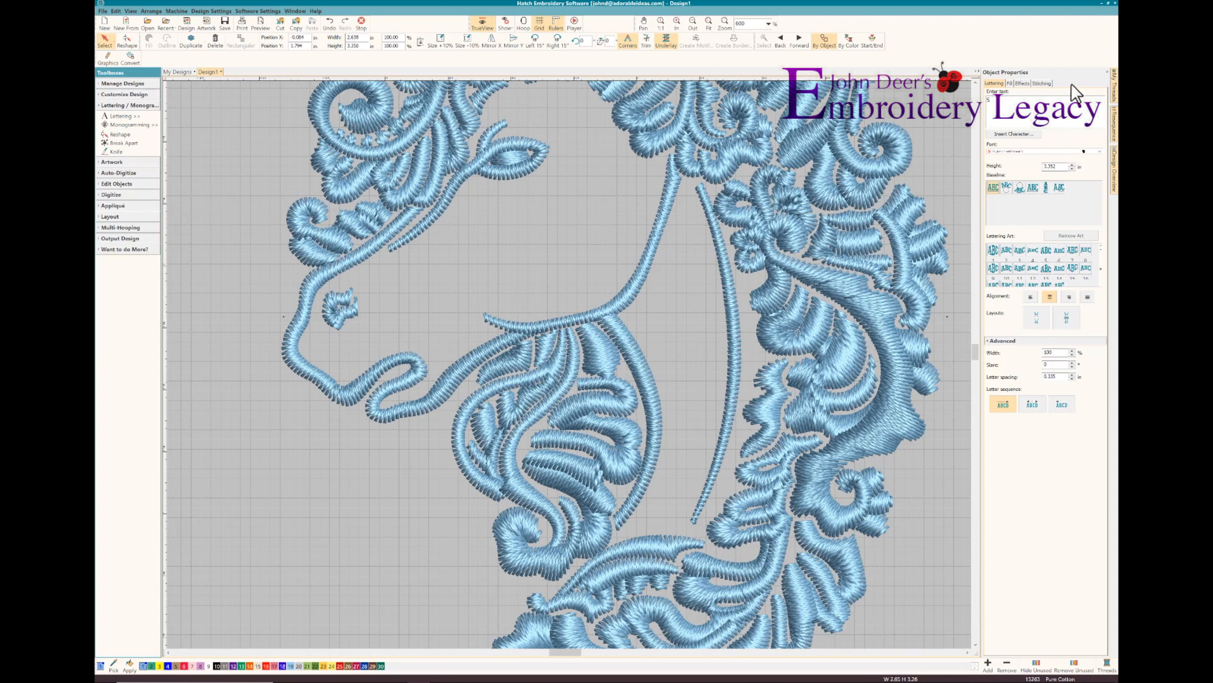
scroll(508, 177, "up", 5)
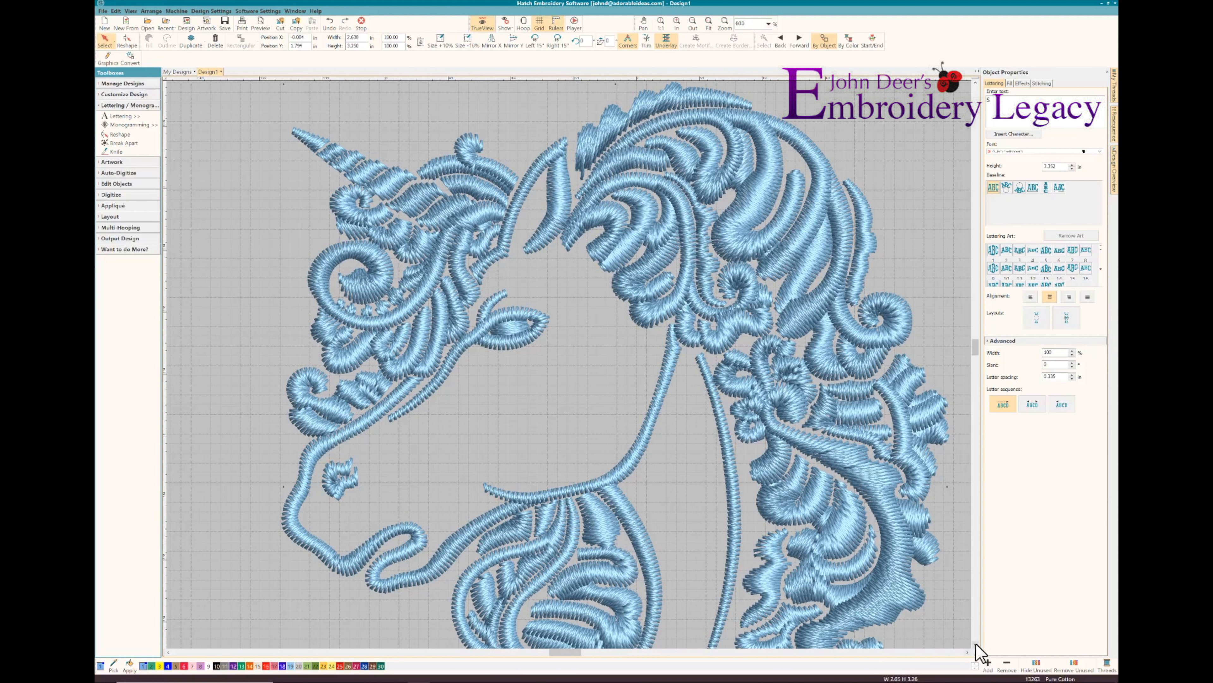
scroll(976, 645, "down", 7)
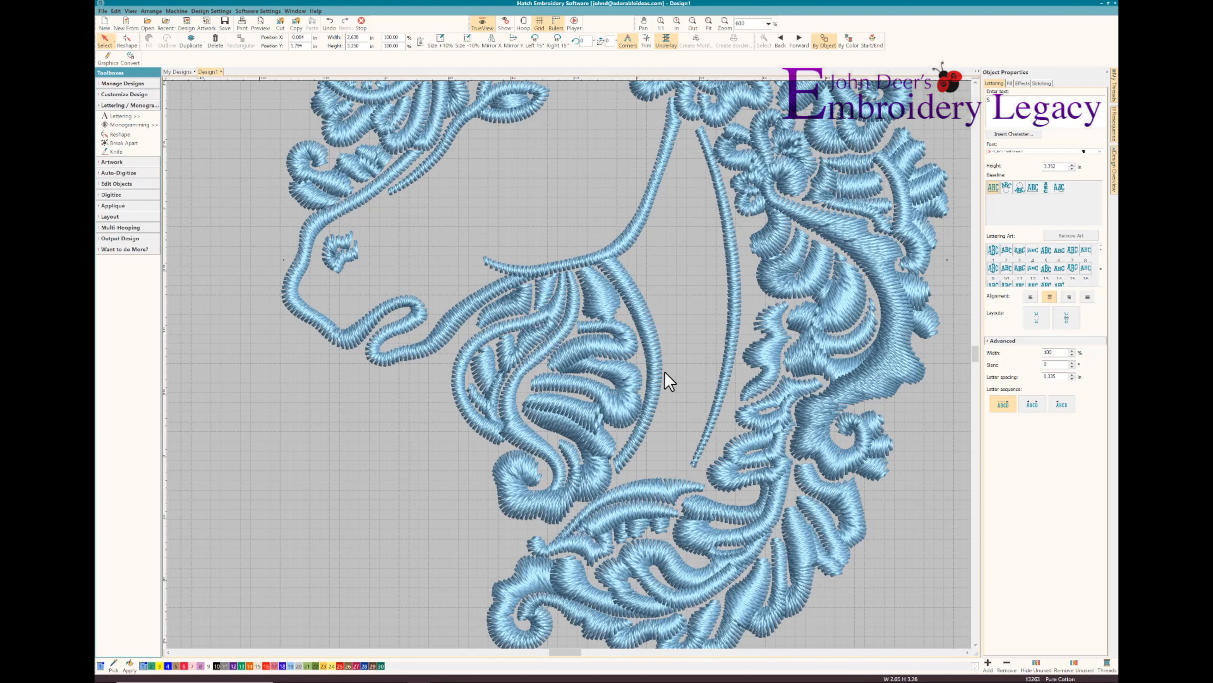
Display the design as plain stitches without TrueView and apply the Thai Silk auto fabric setting
key("t")
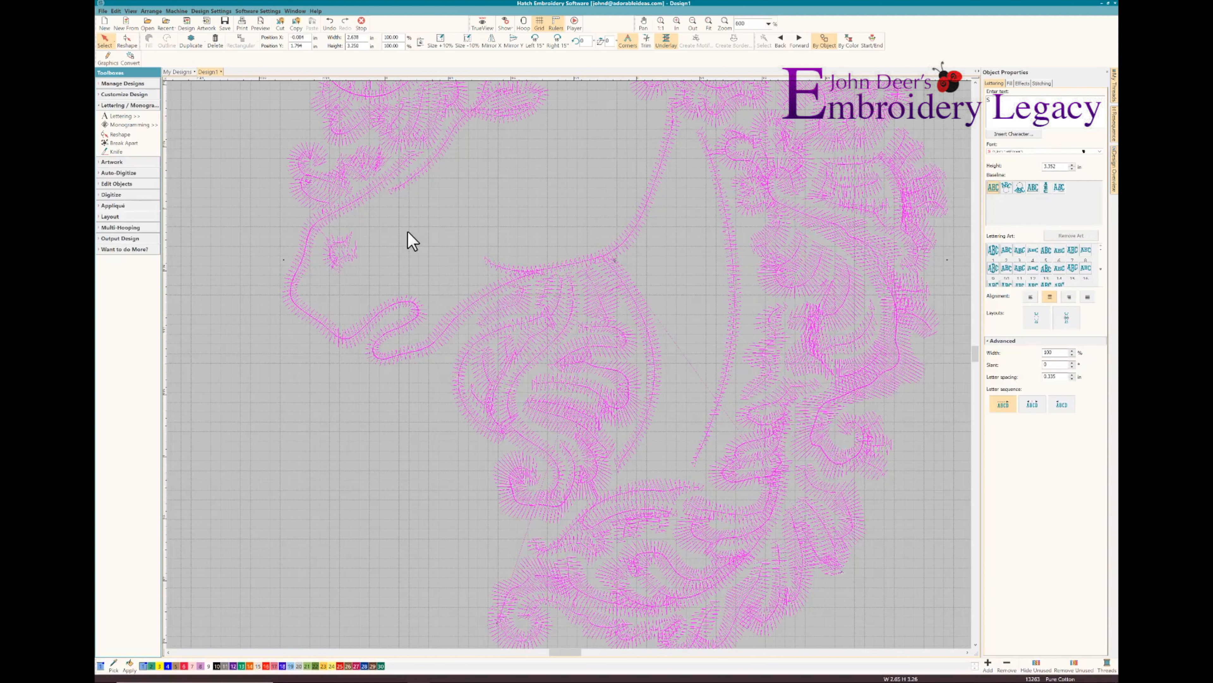
left_click(100, 96)
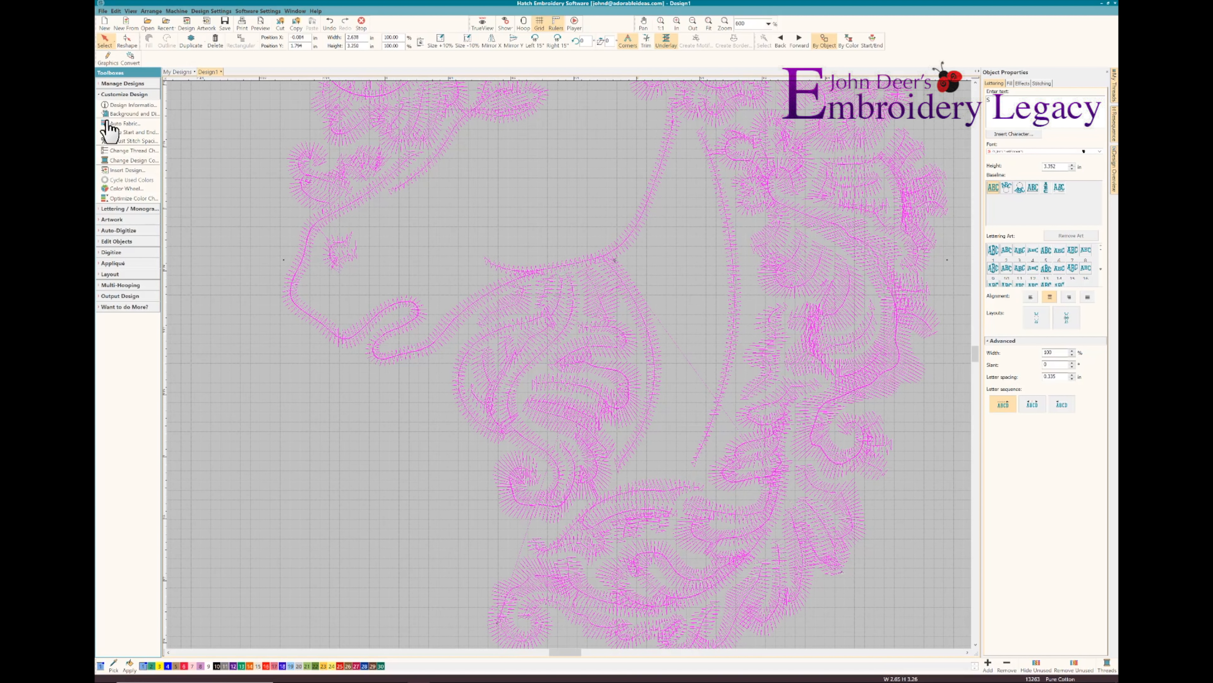
left_click(127, 125)
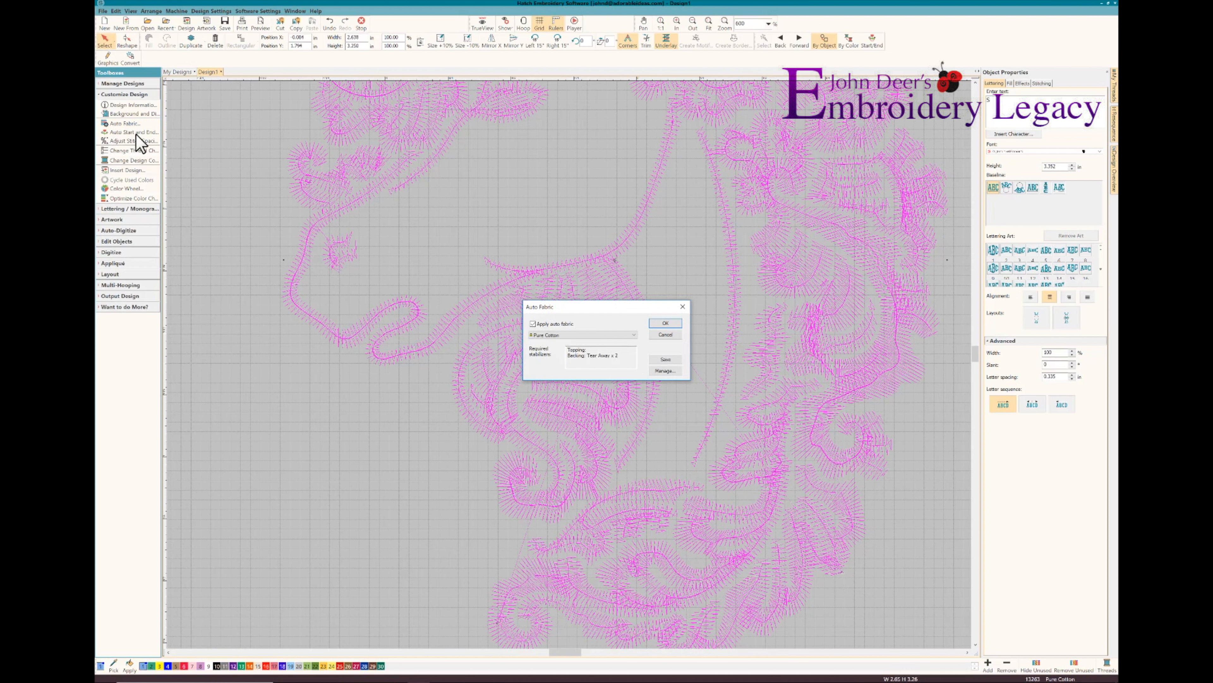
left_click(640, 342)
left_click(560, 482)
left_click(665, 324)
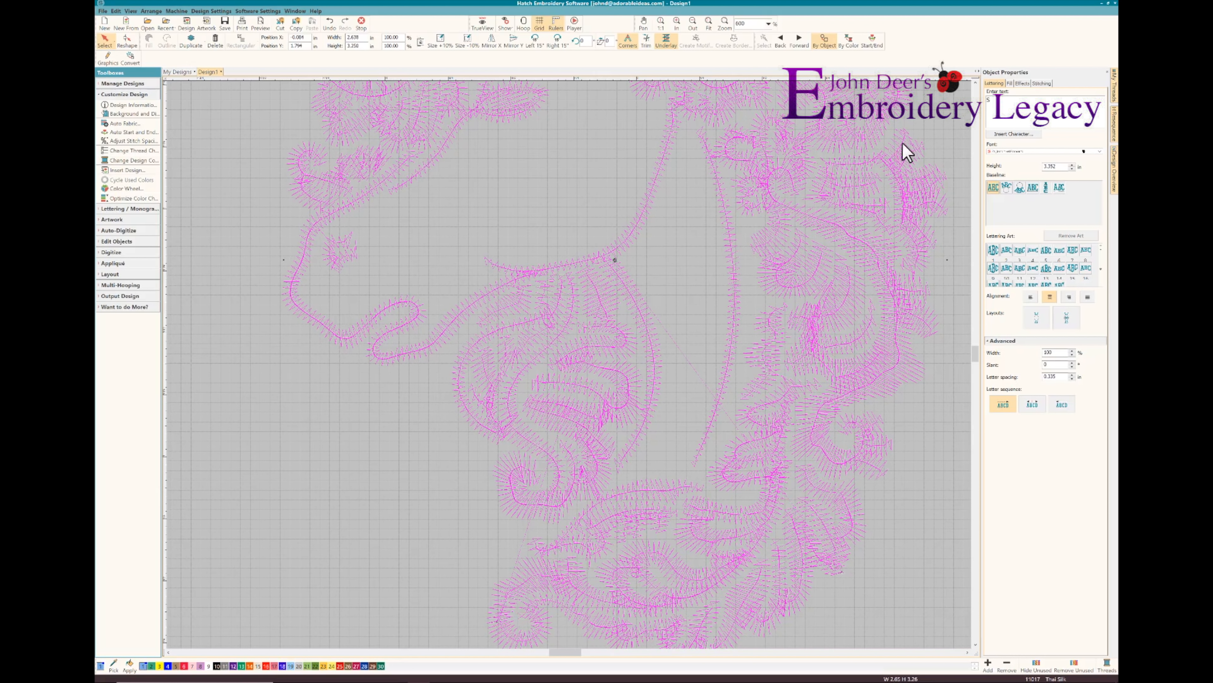
Change the unicorn's first underlay type to Edge Run and deselect the design
left_click(1040, 83)
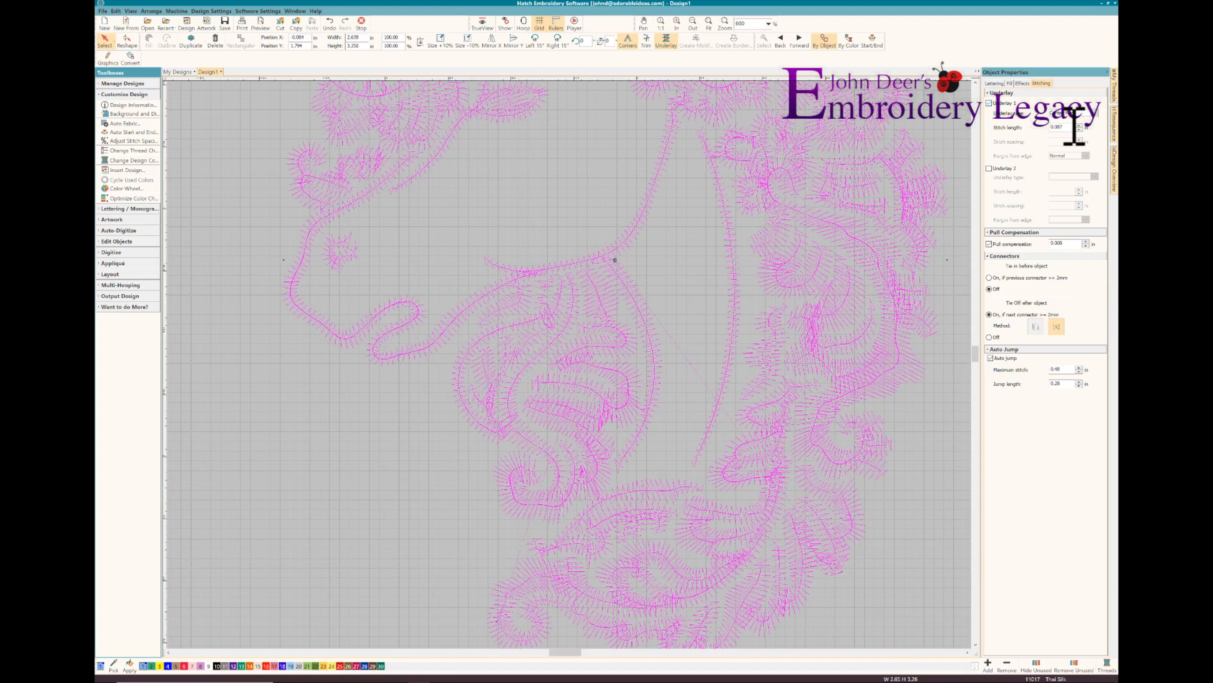
left_click(1068, 113)
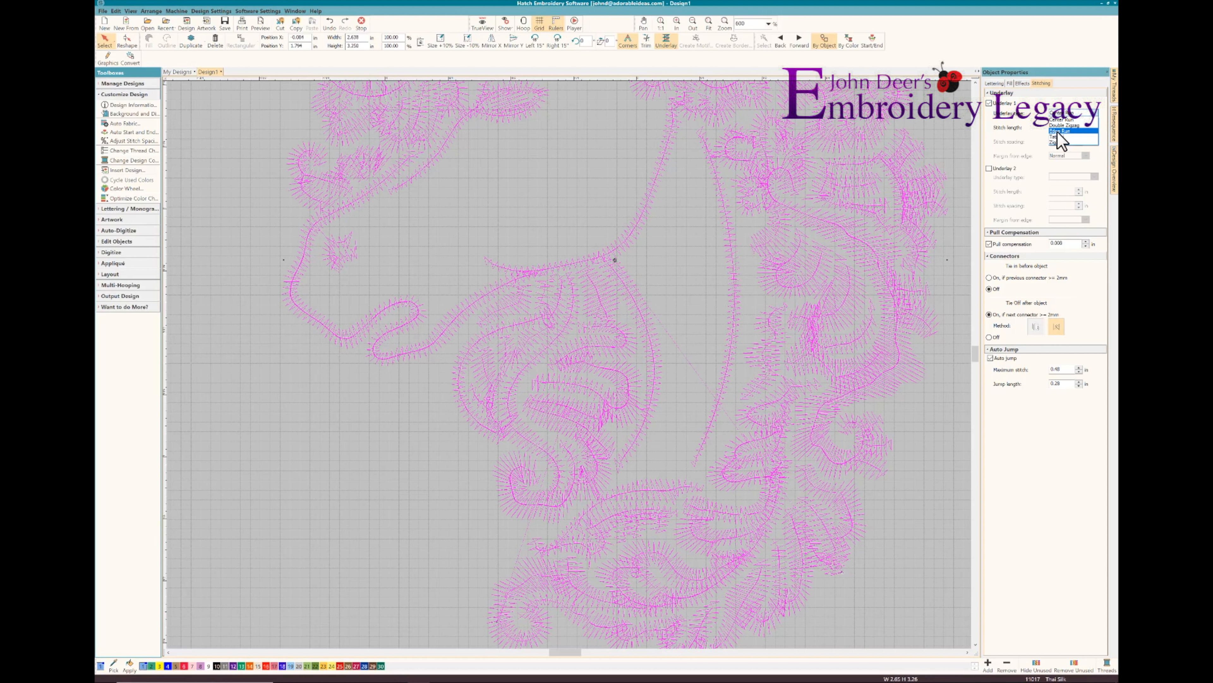
left_click(1060, 131)
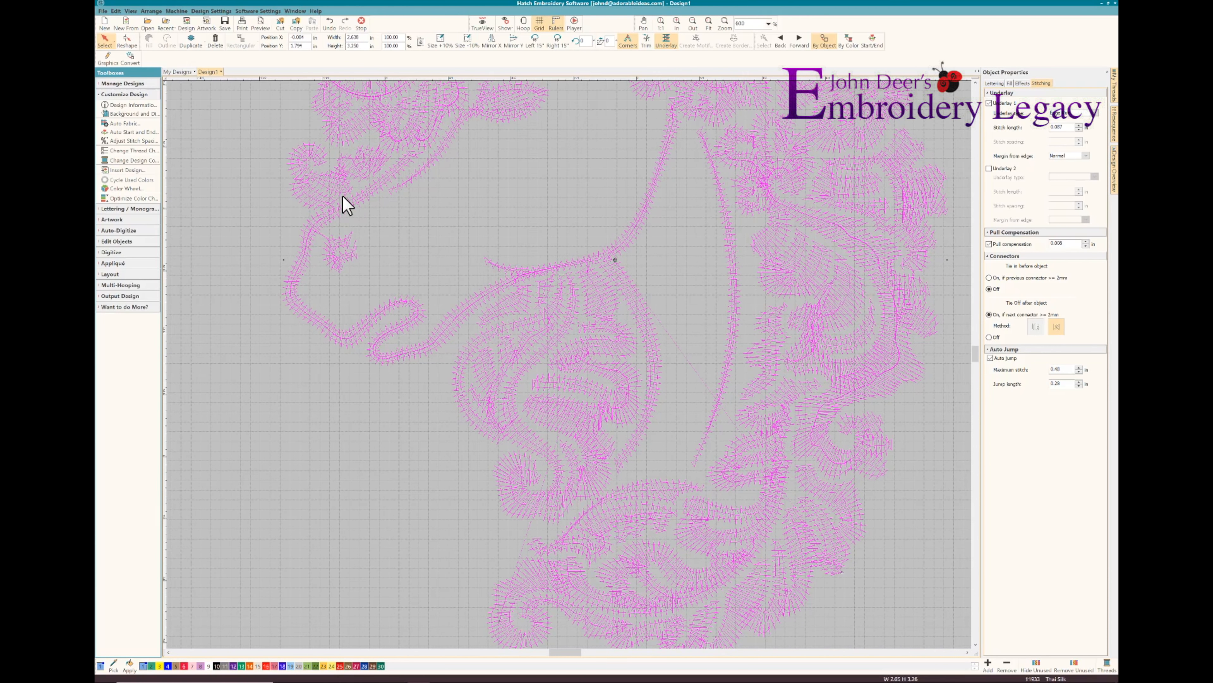
key("Escape")
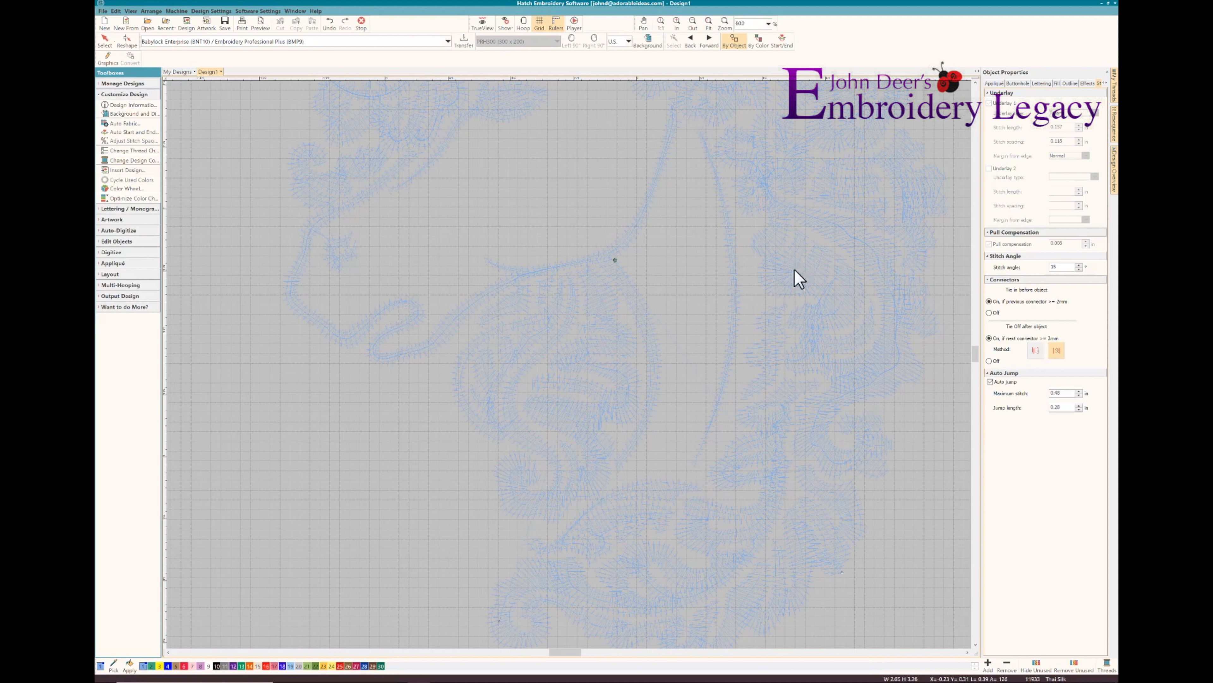
Turn TrueView back on and undo the underlay and auto fabric changes
scroll(949, 373, "down", 2)
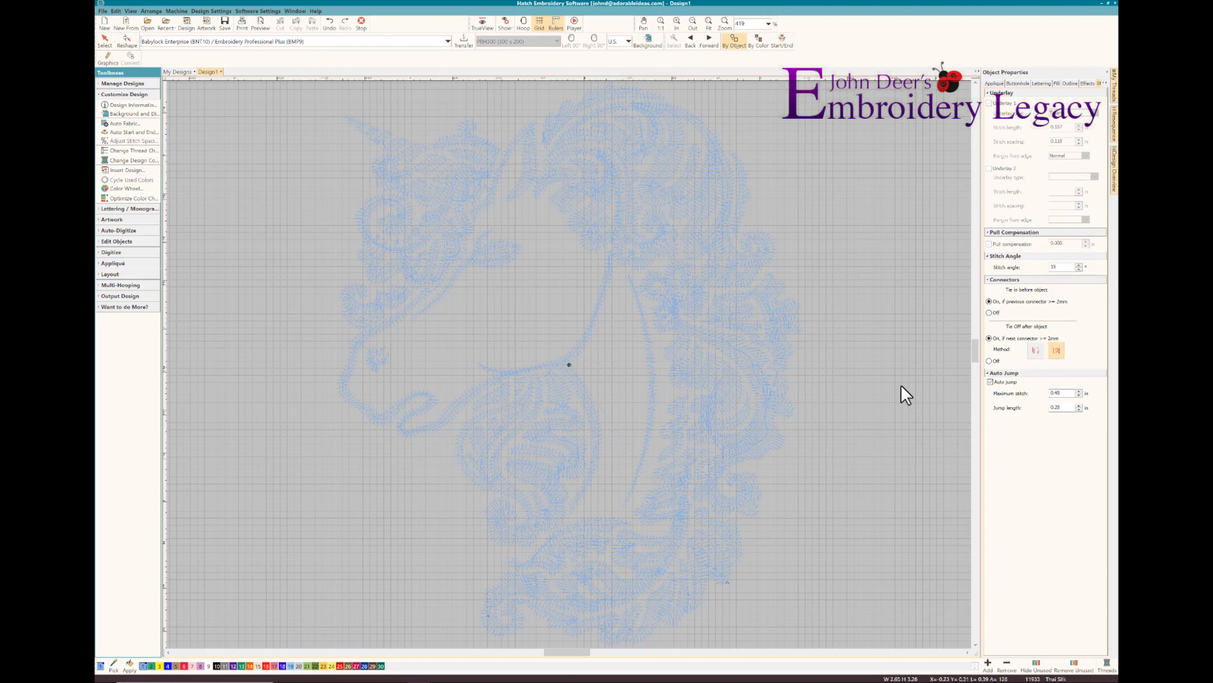
key("t")
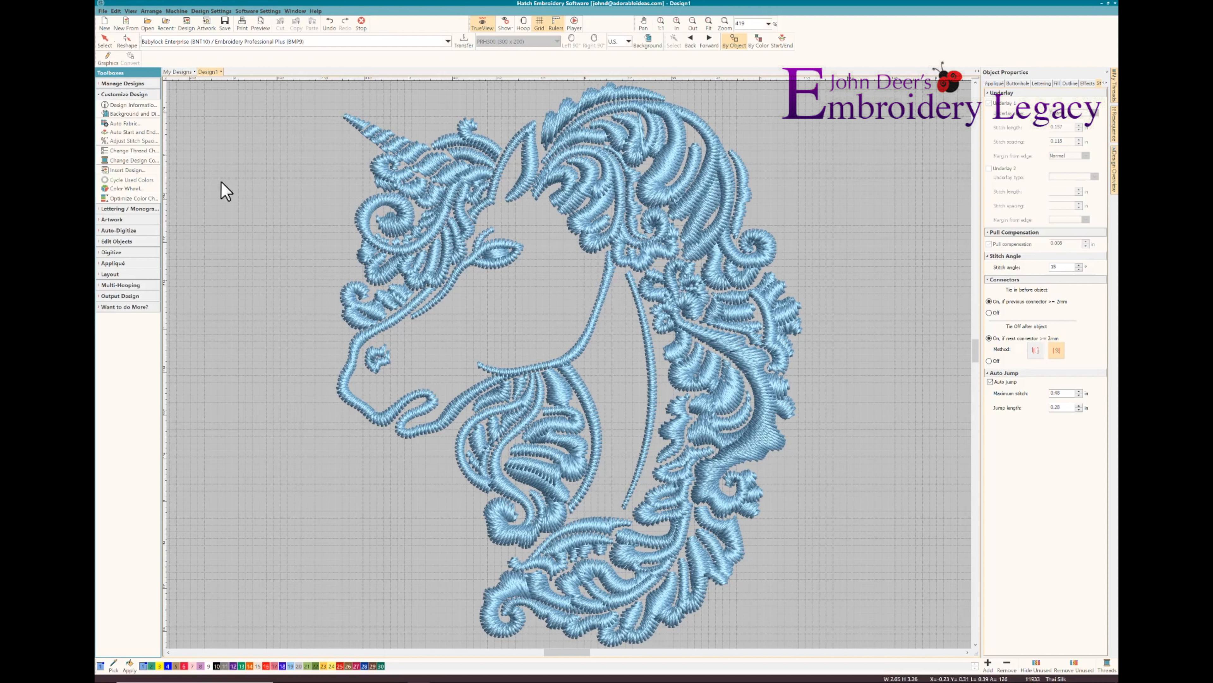
left_click(329, 23)
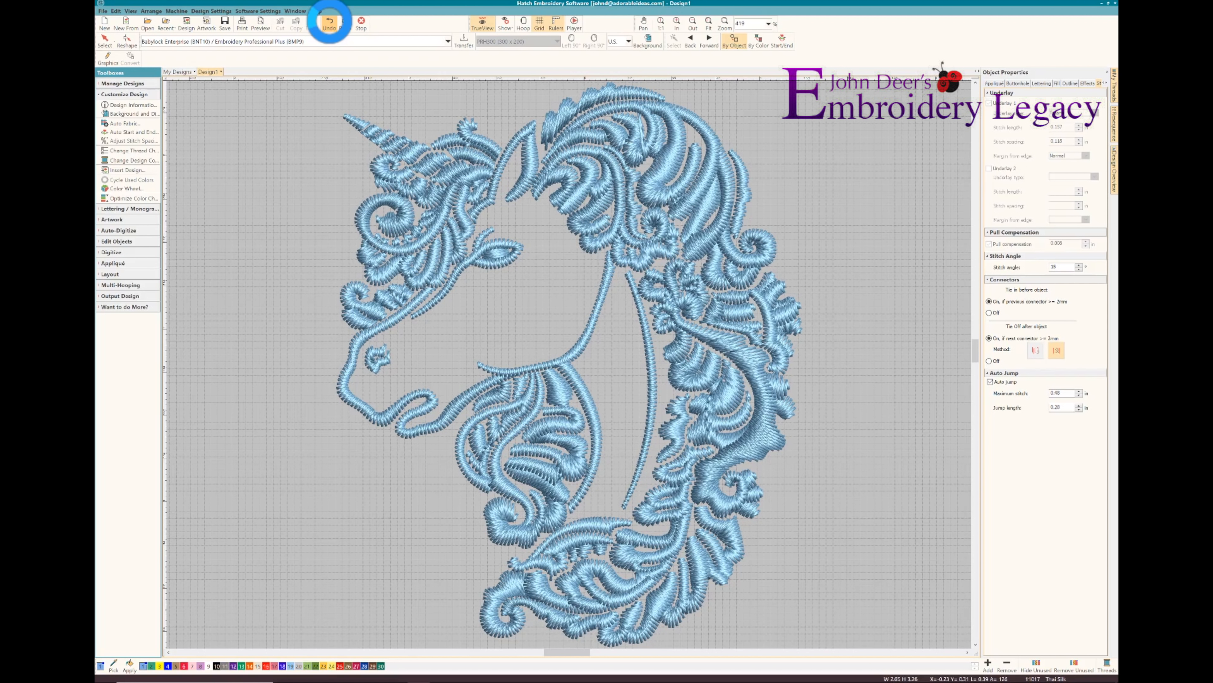
left_click(330, 24)
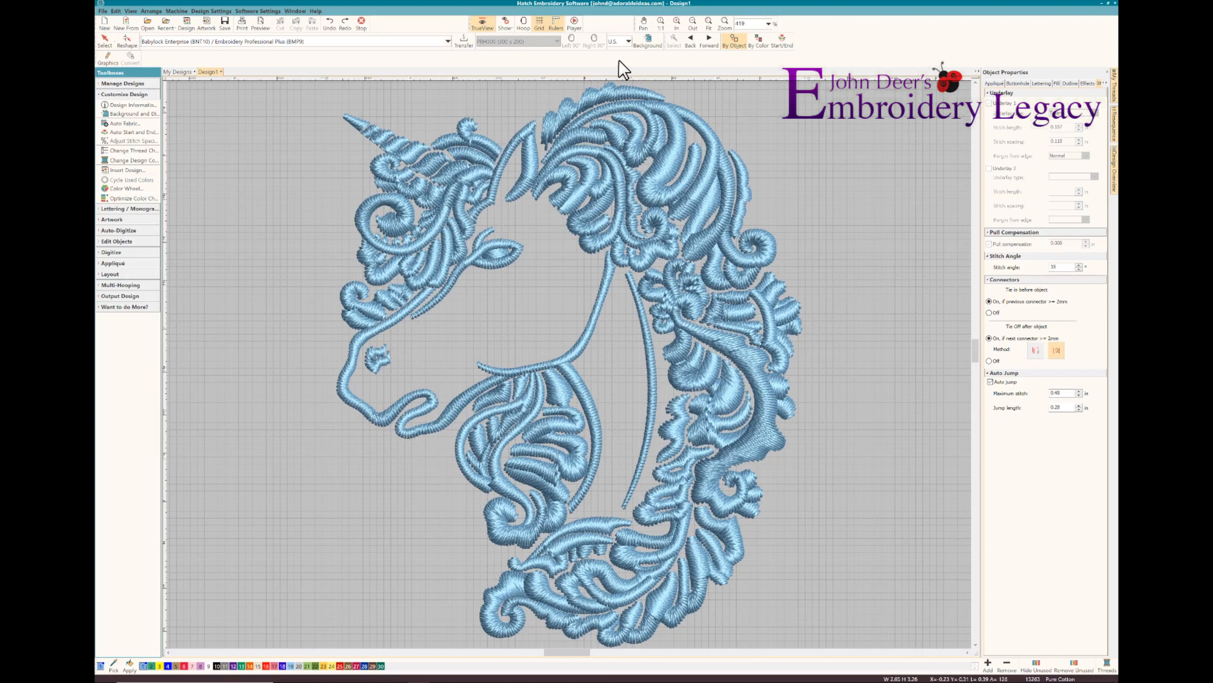
Switch the measurement units to Metric and enlarge the whole unicorn to about 195 mm wide by 240 mm high
left_click(629, 42)
left_click(620, 50)
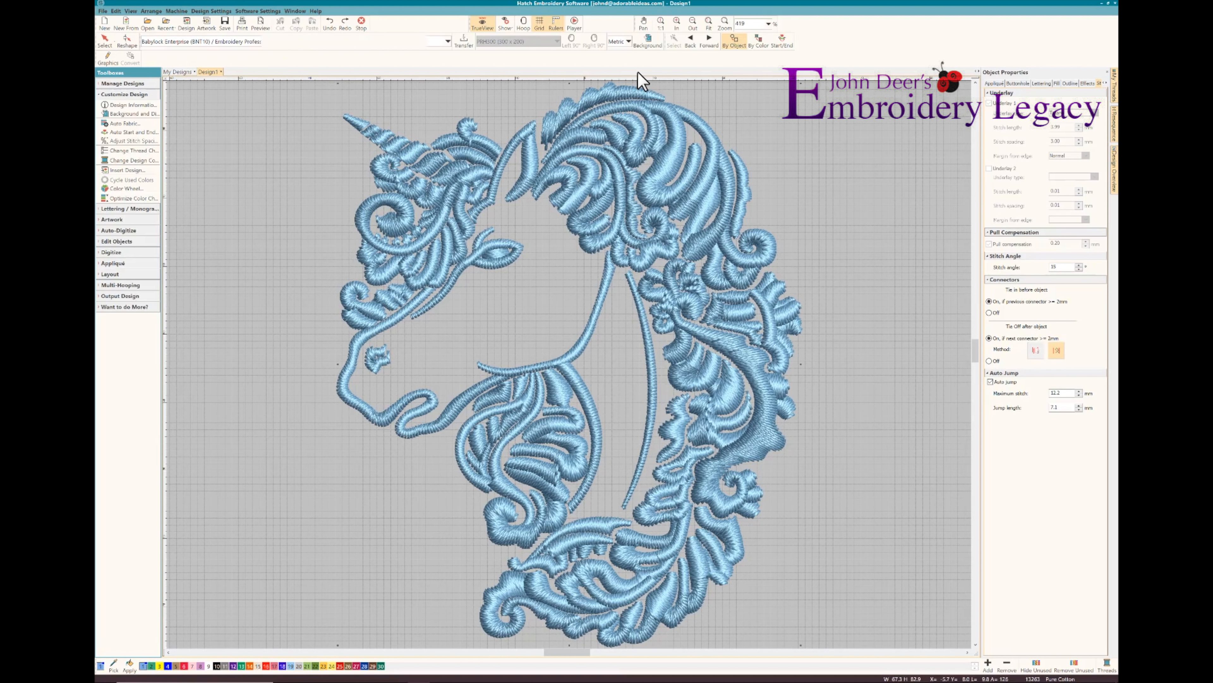
key("ctrl+a")
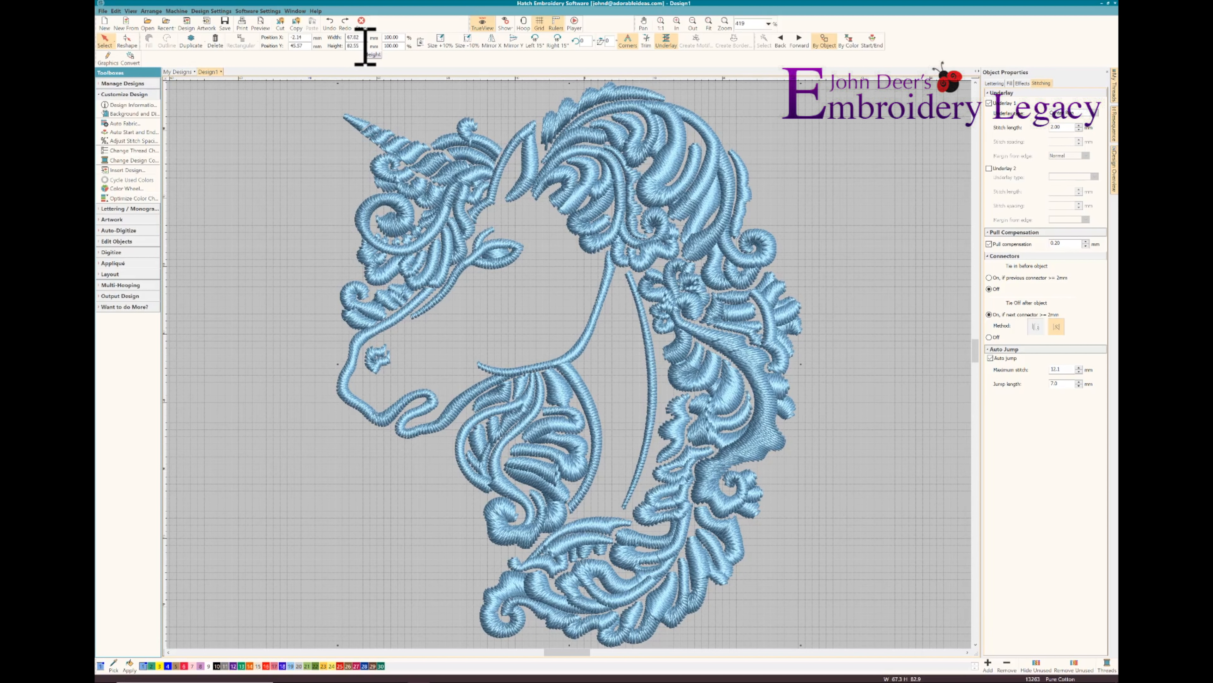
left_click(356, 38)
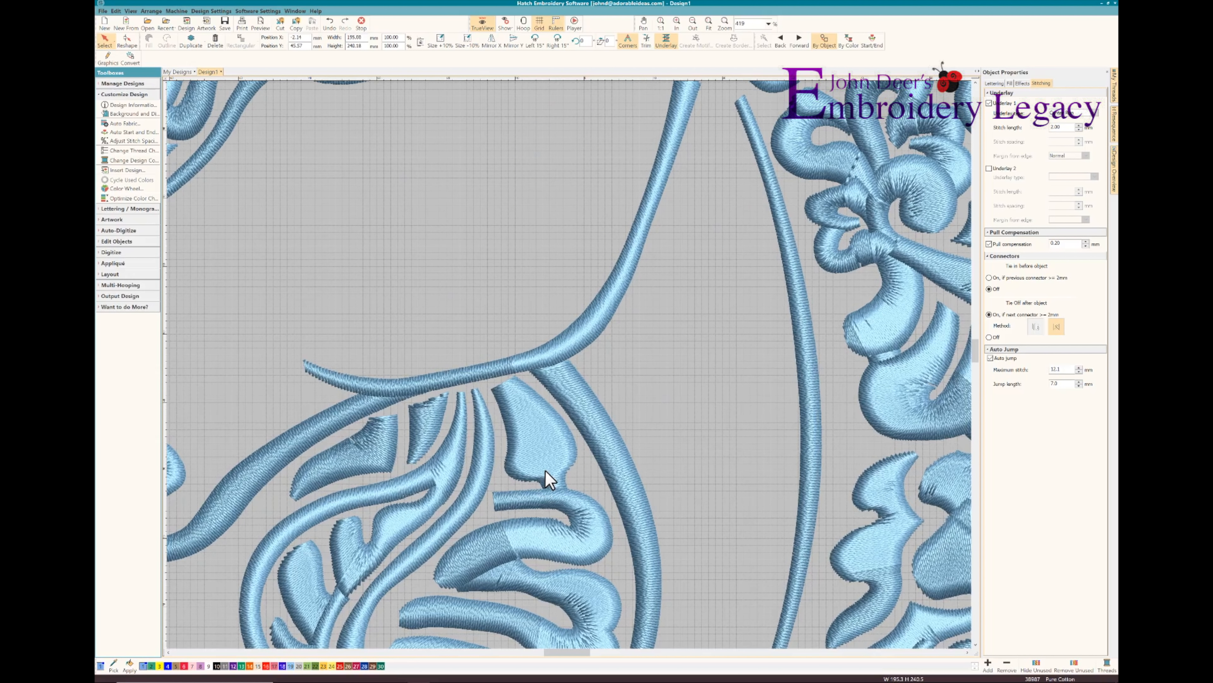
Turn on Auto split for the enlarged unicorn's satin fill
scroll(548, 478, "down", 5)
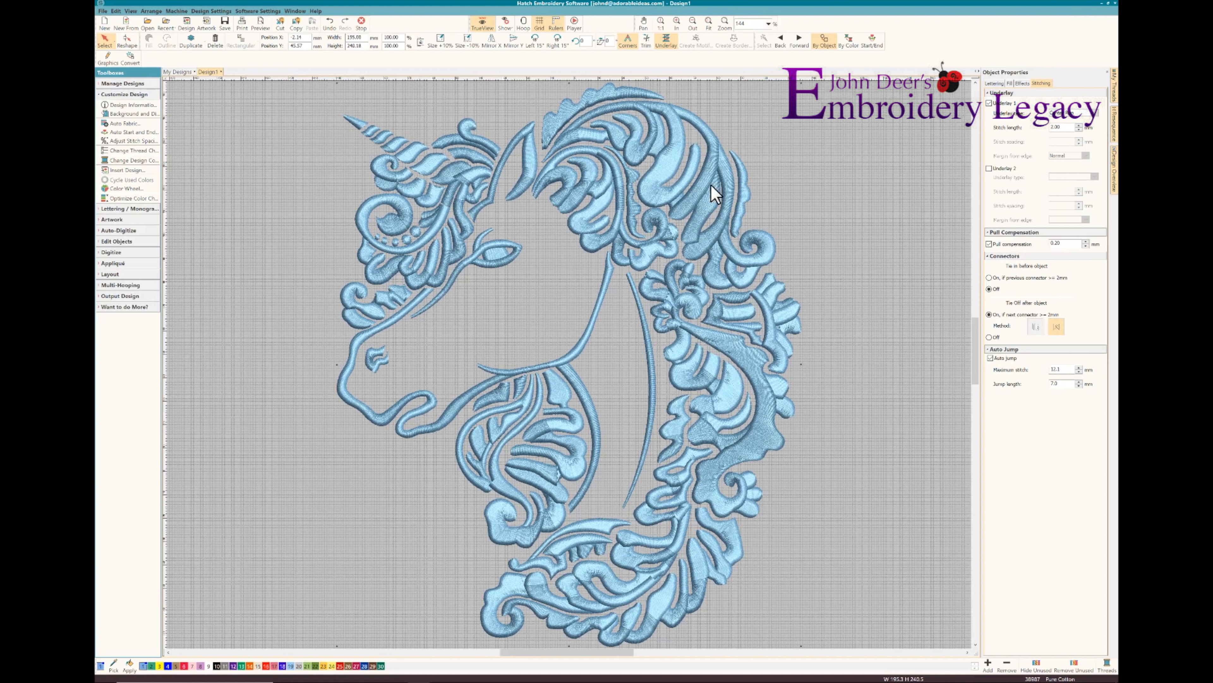
left_click(1010, 83)
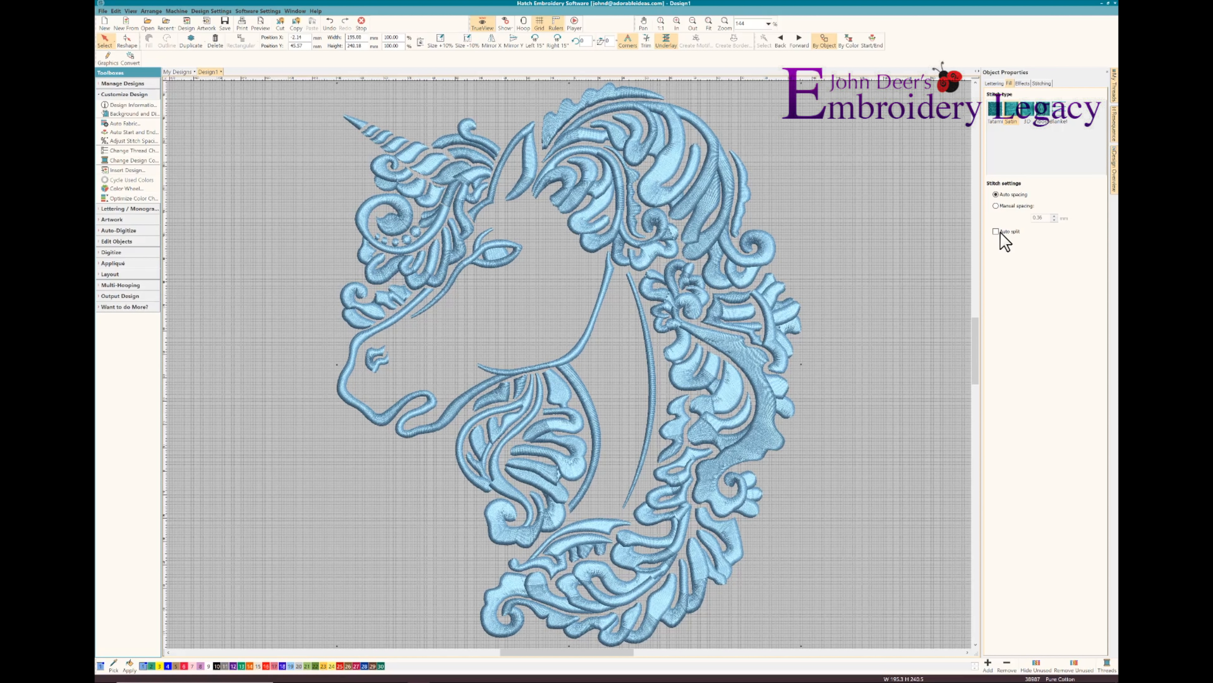
left_click(996, 232)
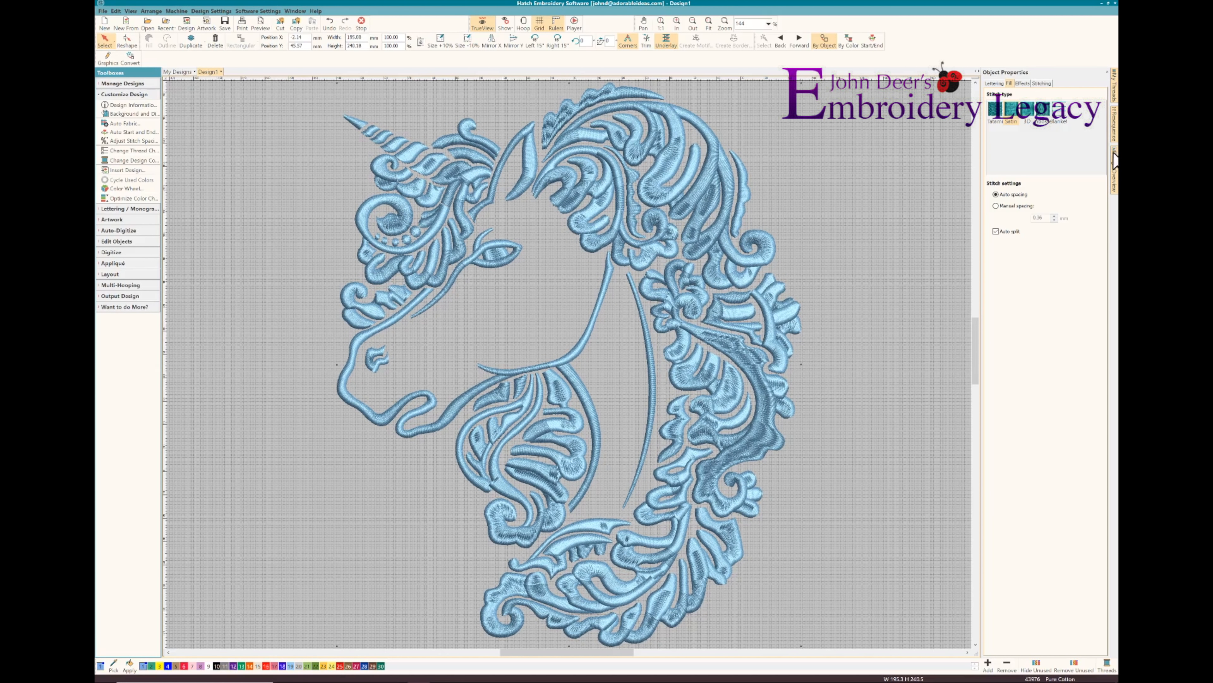
Display the Resequence list beside the object properties and break the unicorn apart into individual objects
left_click(1114, 163)
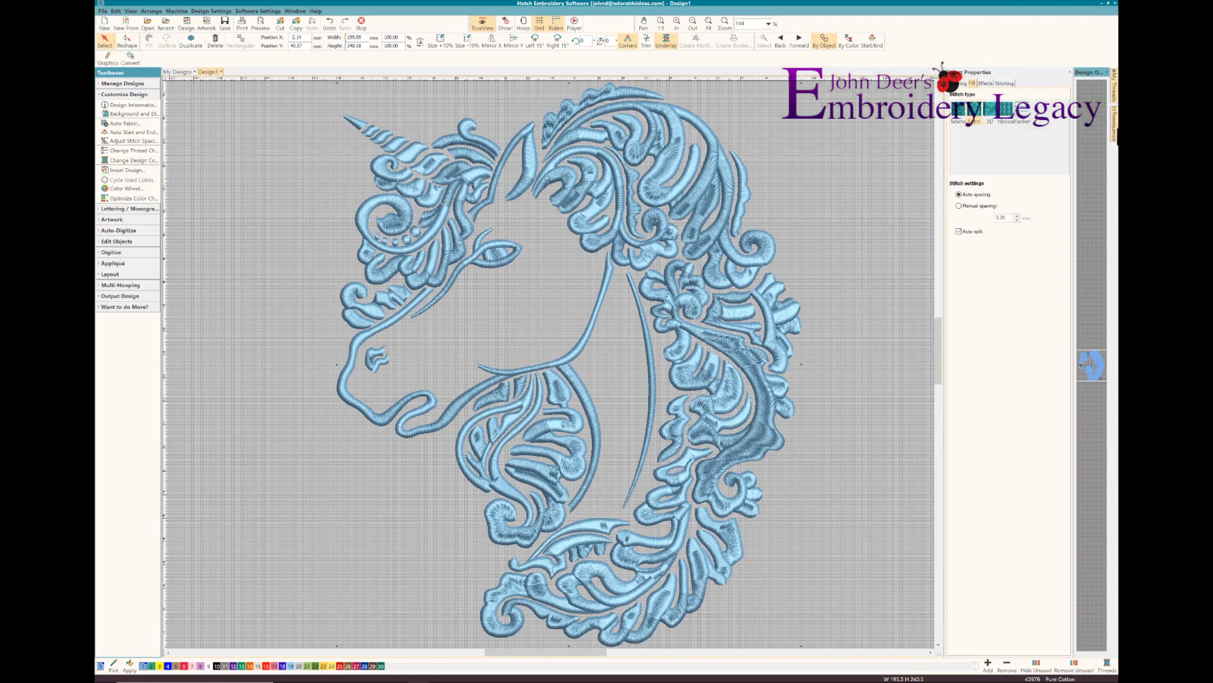
left_click(1115, 131)
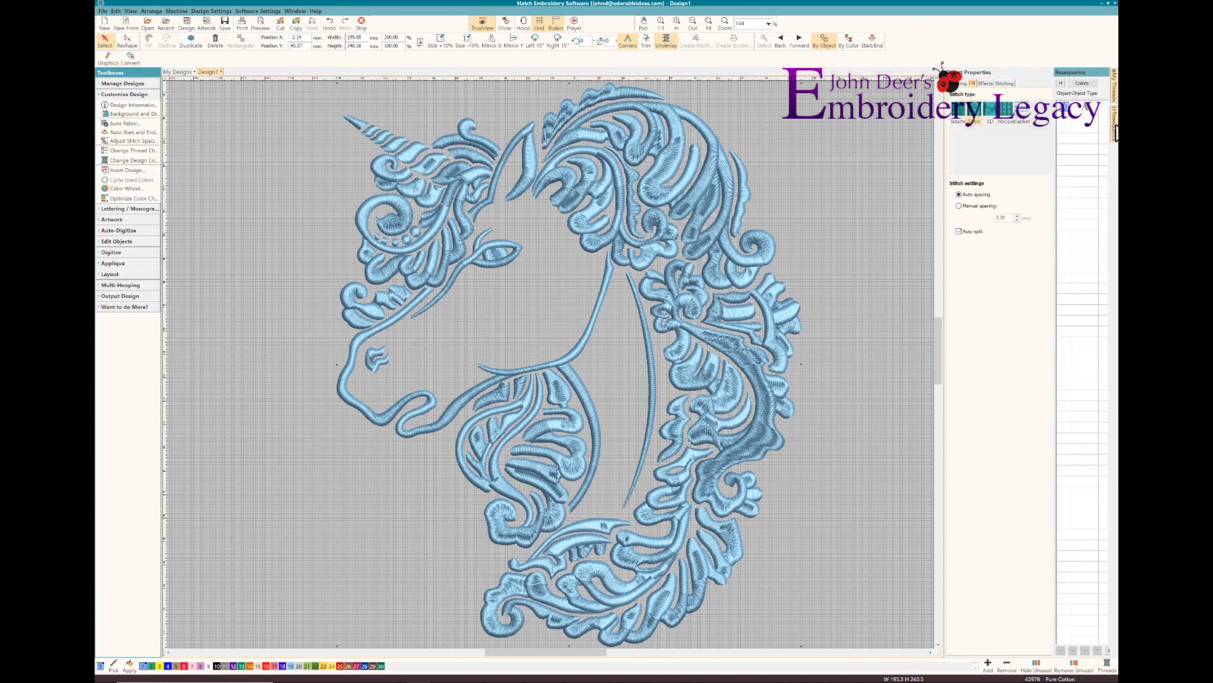
left_click(1116, 126)
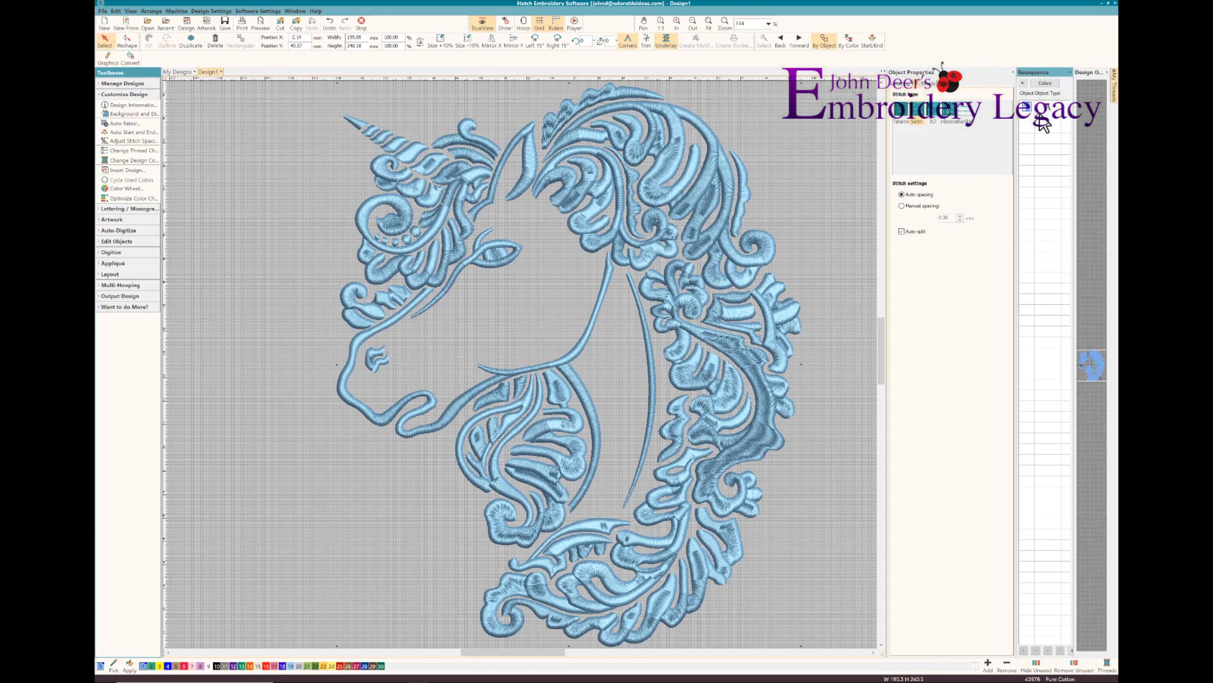
left_click(1107, 72)
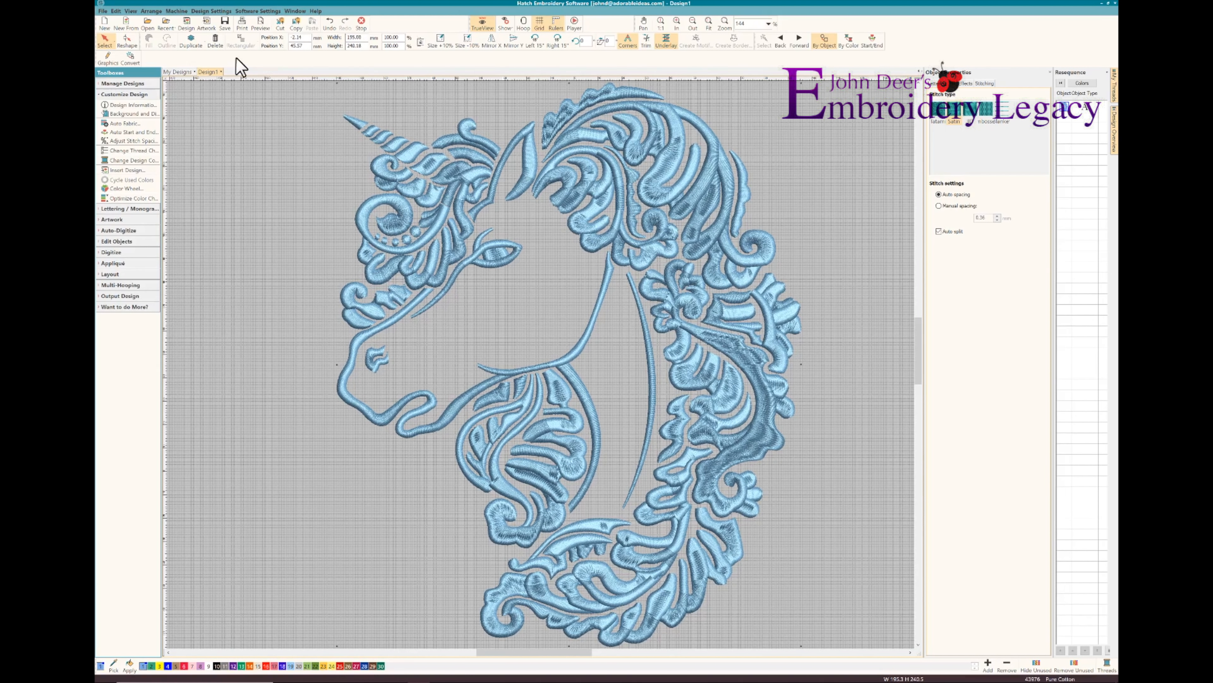
left_click(115, 11)
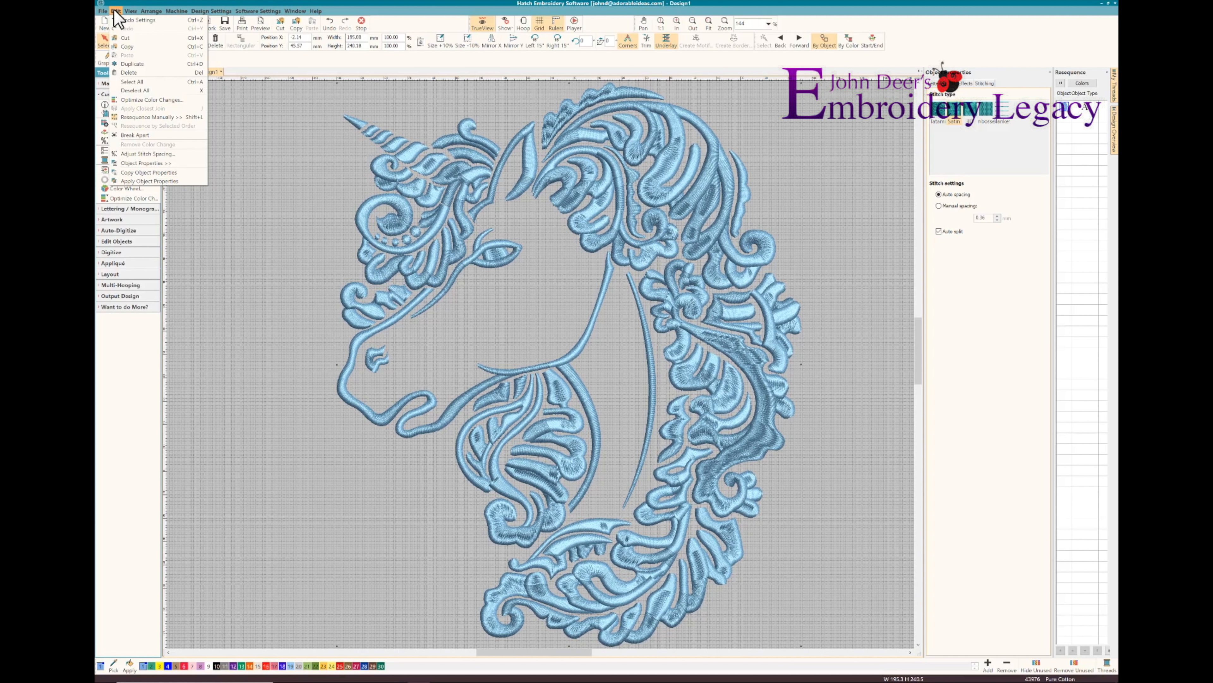
left_click(131, 136)
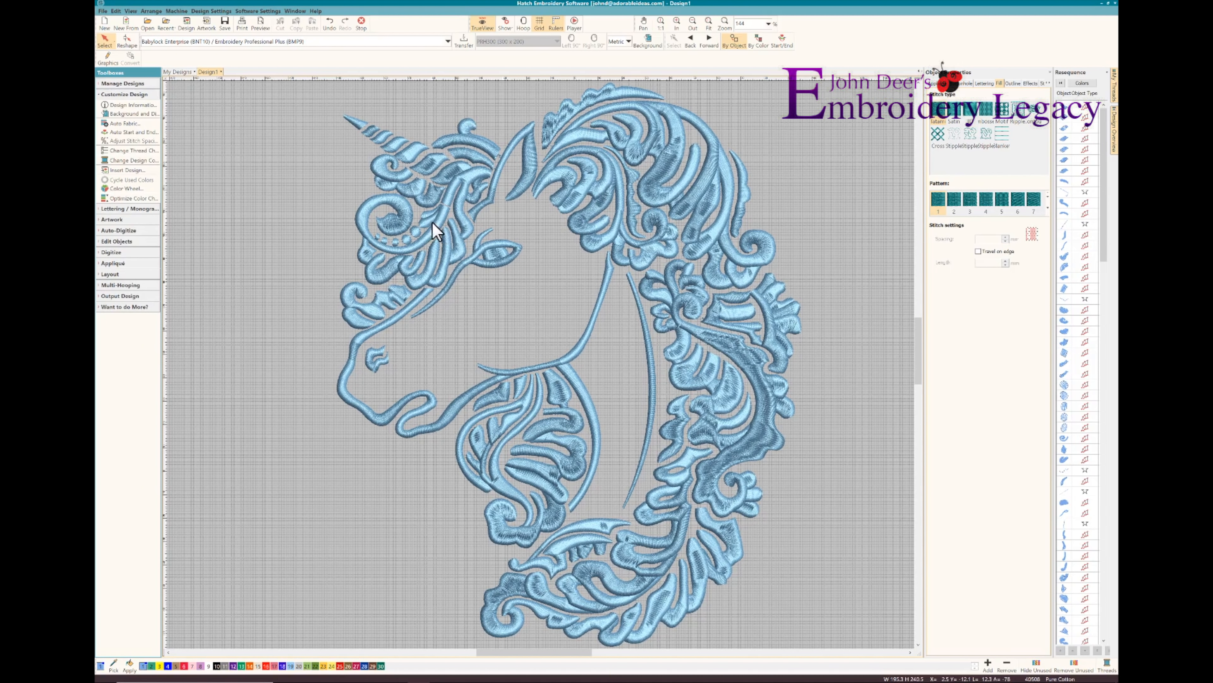
Reshape the spiral curl below the horn, moving its two end nodes up to close the gap to the neighbouring strand
key("b")
left_click_drag(410, 186, 498, 246)
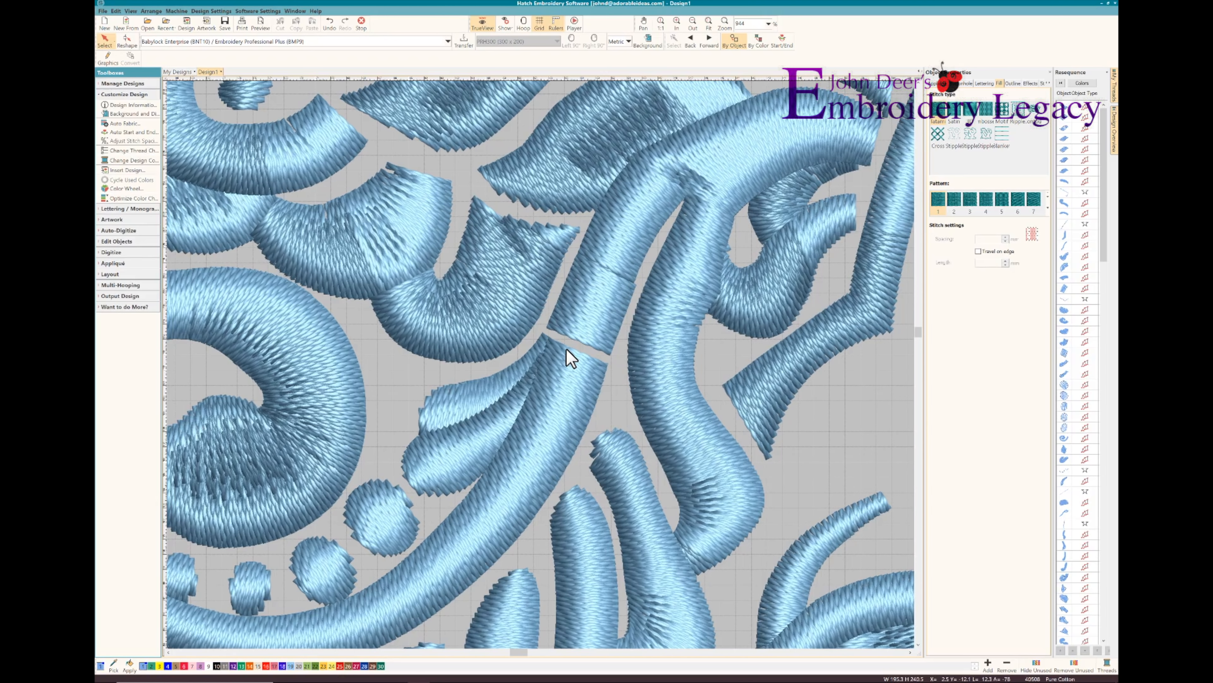
left_click(598, 385)
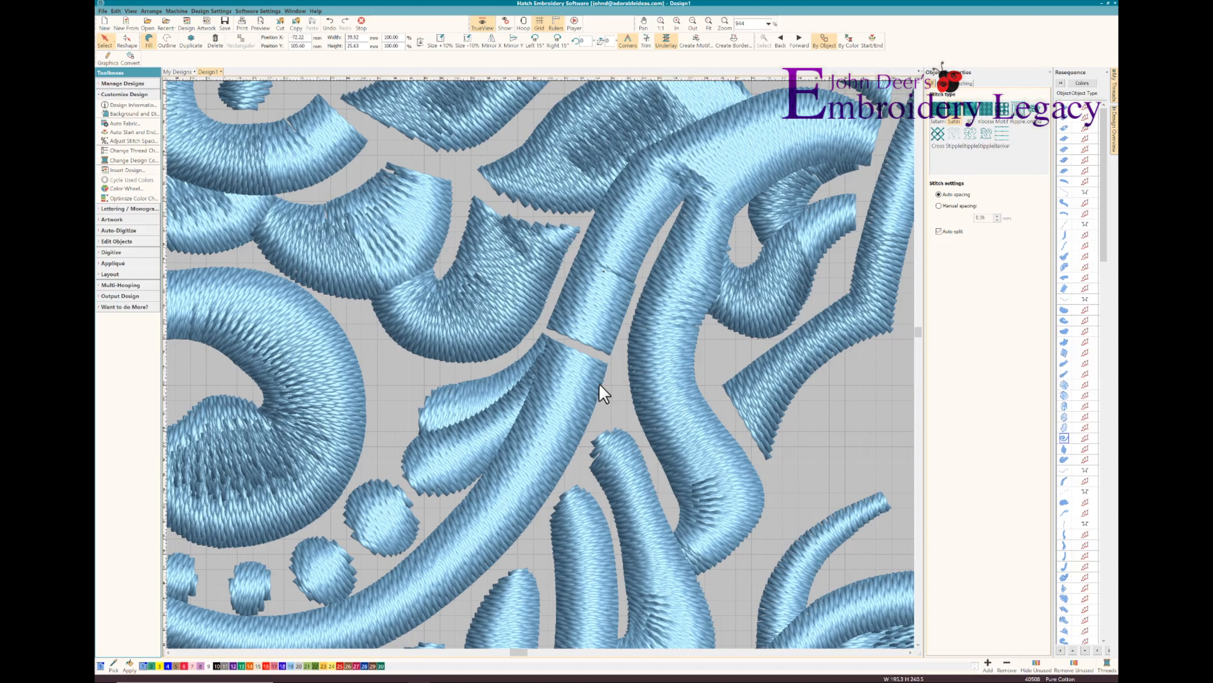
key("t")
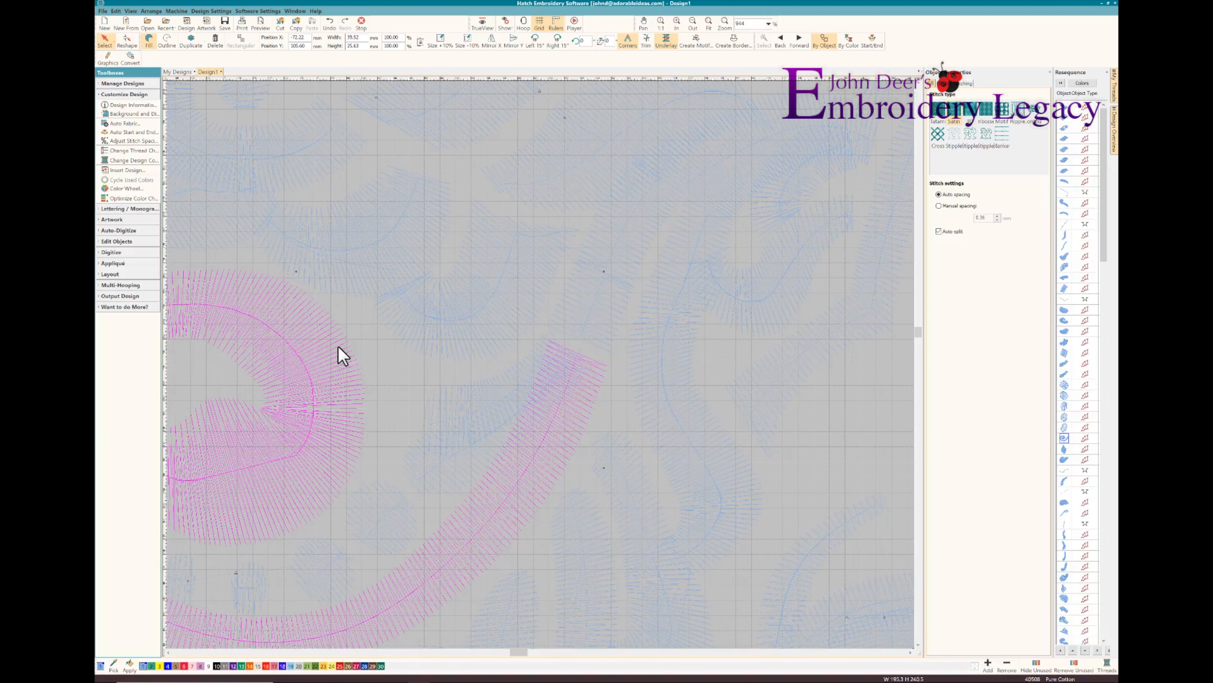
left_click(127, 42)
left_click_drag(551, 345, 549, 325)
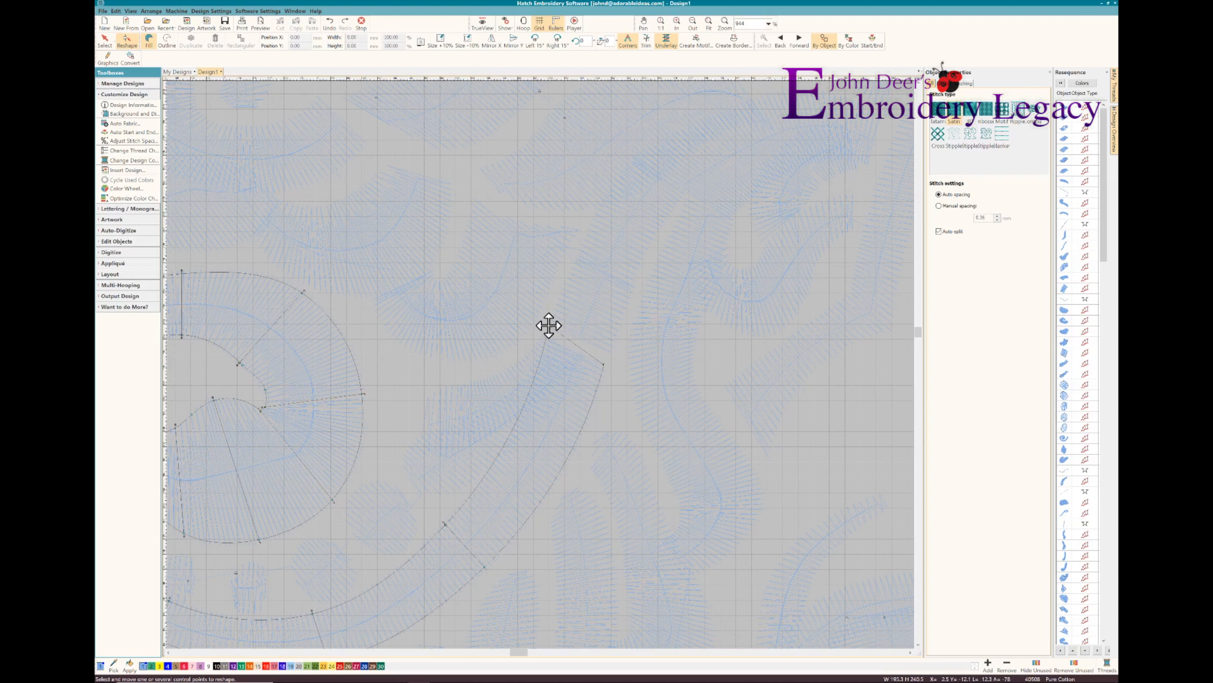
left_click_drag(604, 364, 609, 353)
key("0")
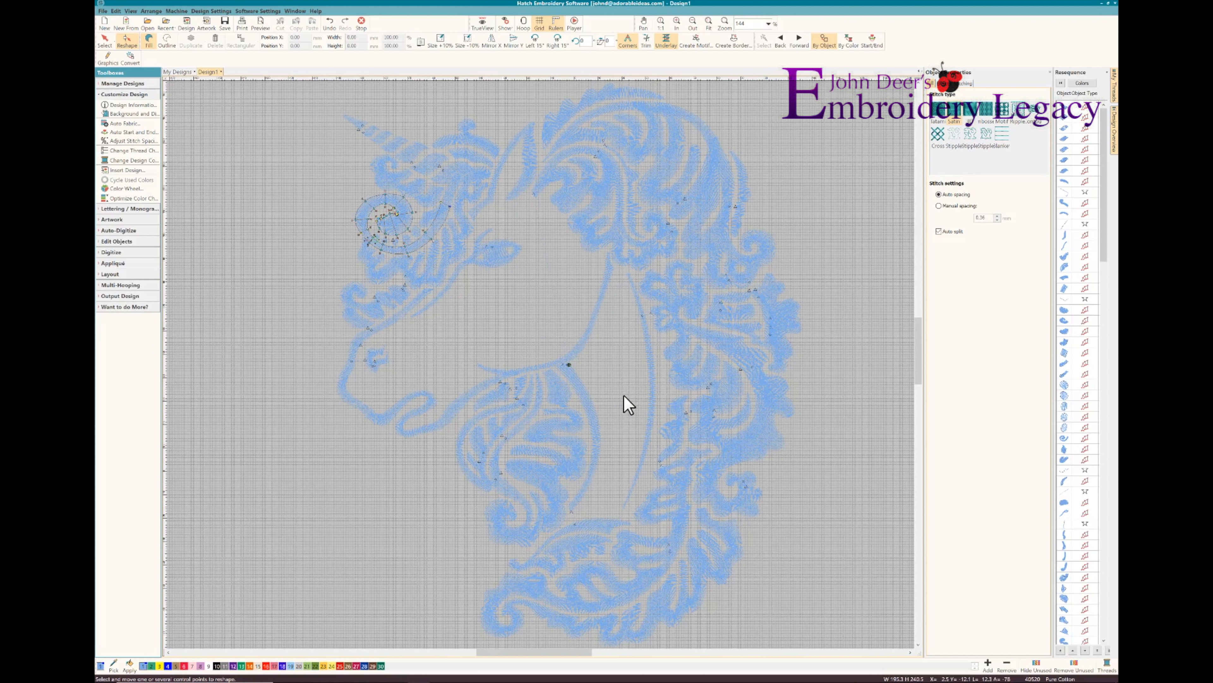
key("Escape")
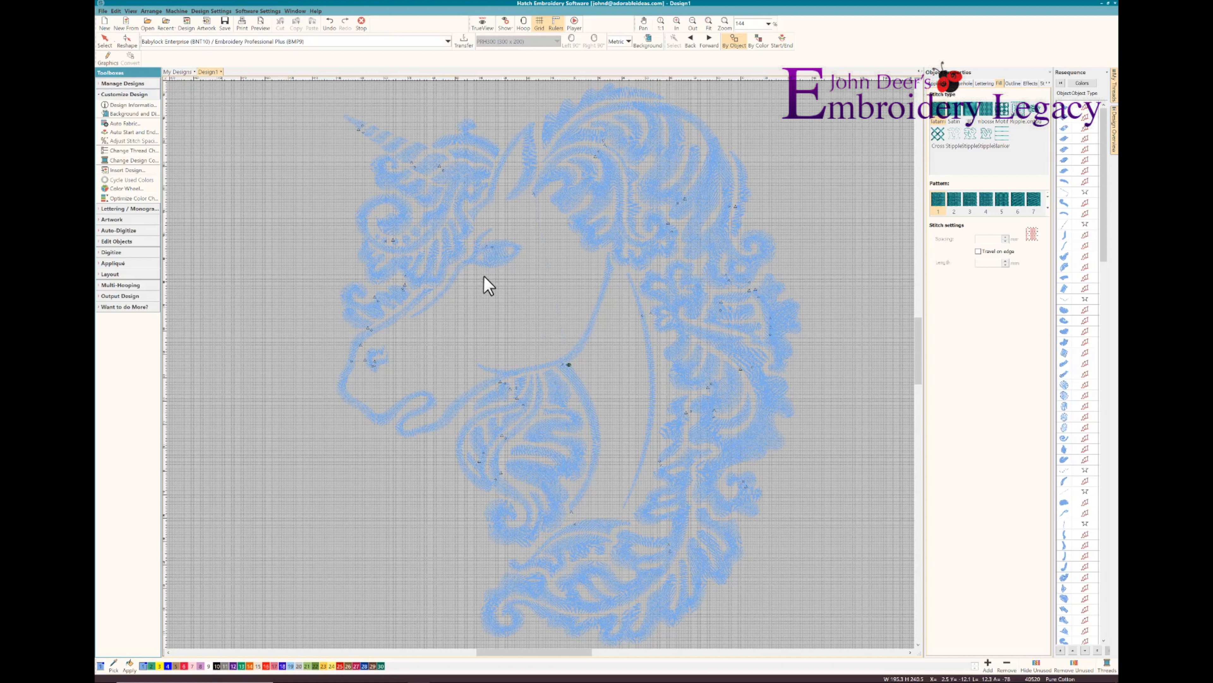
key("t")
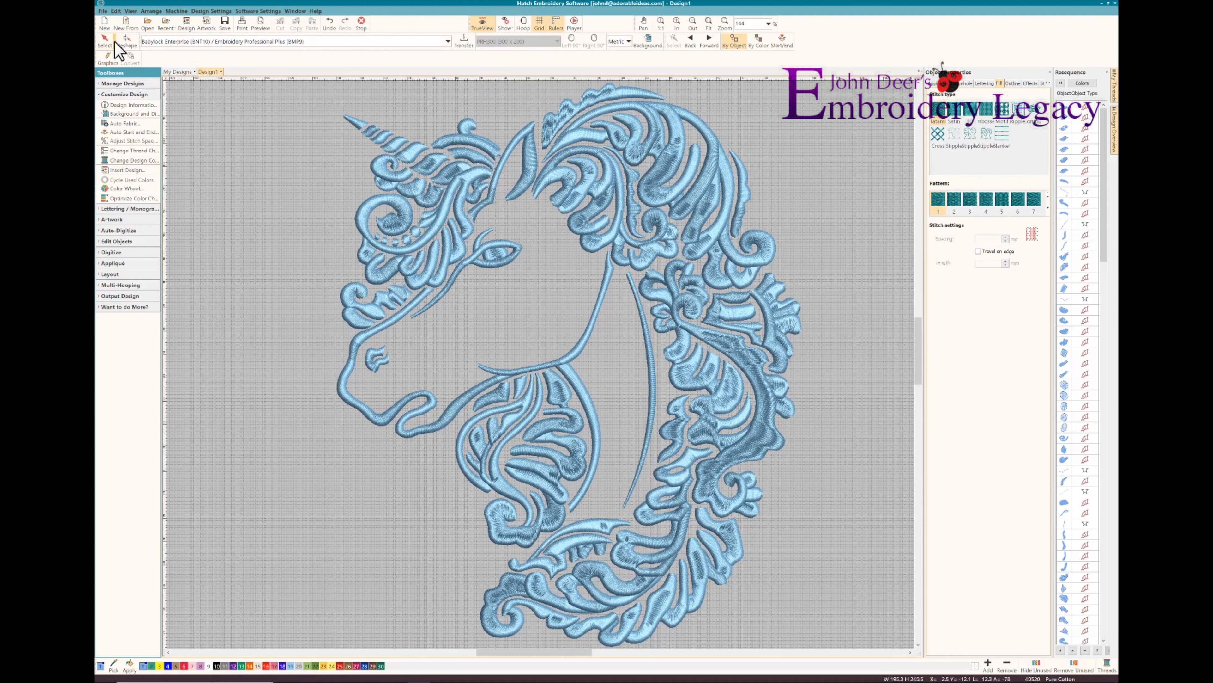
Select the horn and forelock with Polygon Select, tracing a closed outline around them and along the edge of the face
left_click(119, 48)
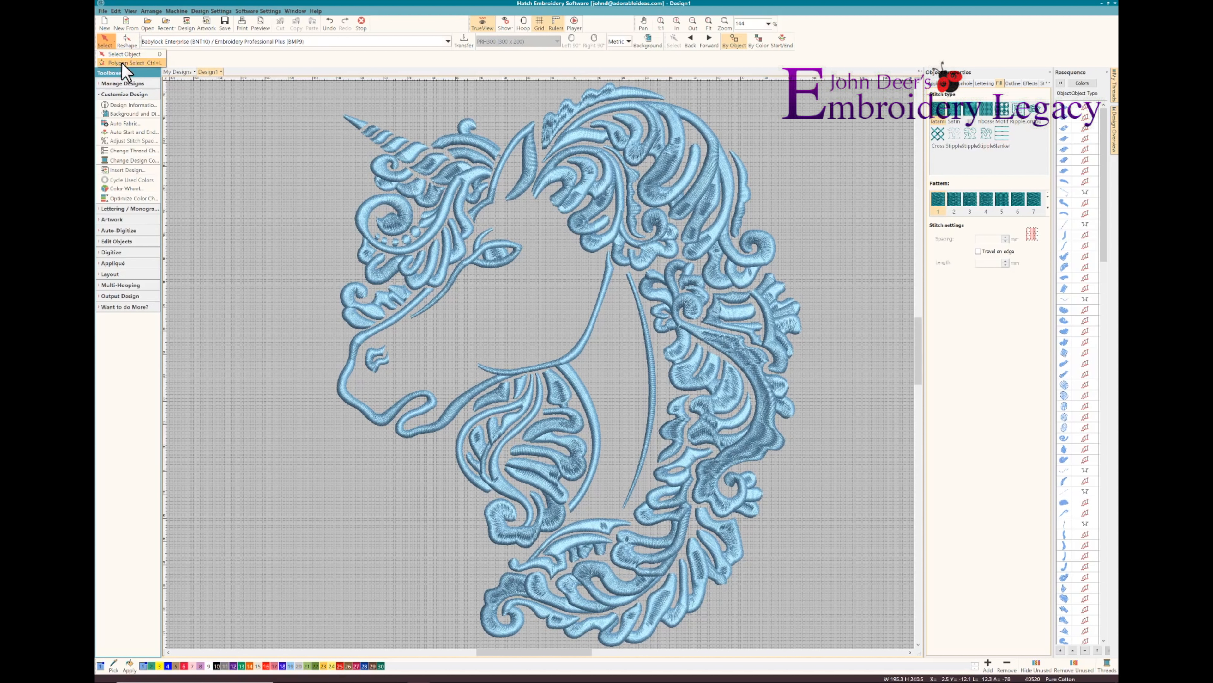
left_click(123, 63)
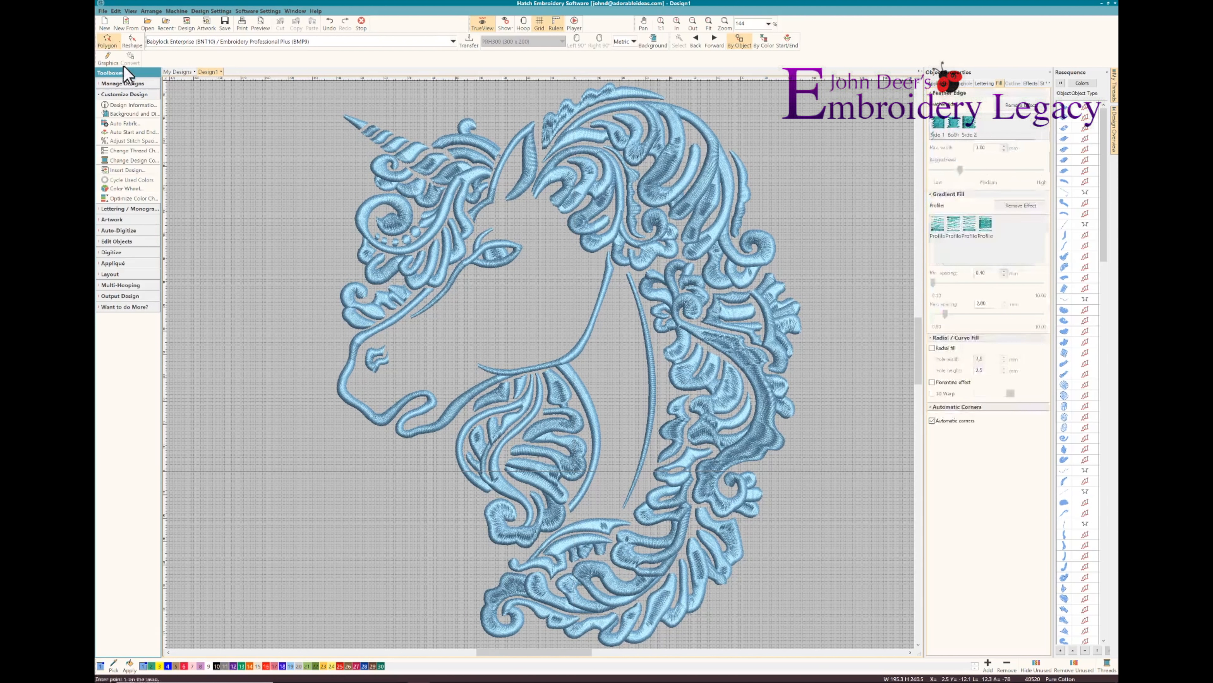
left_click(350, 334)
left_click(332, 315)
left_click(335, 267)
left_click(335, 212)
left_click(328, 132)
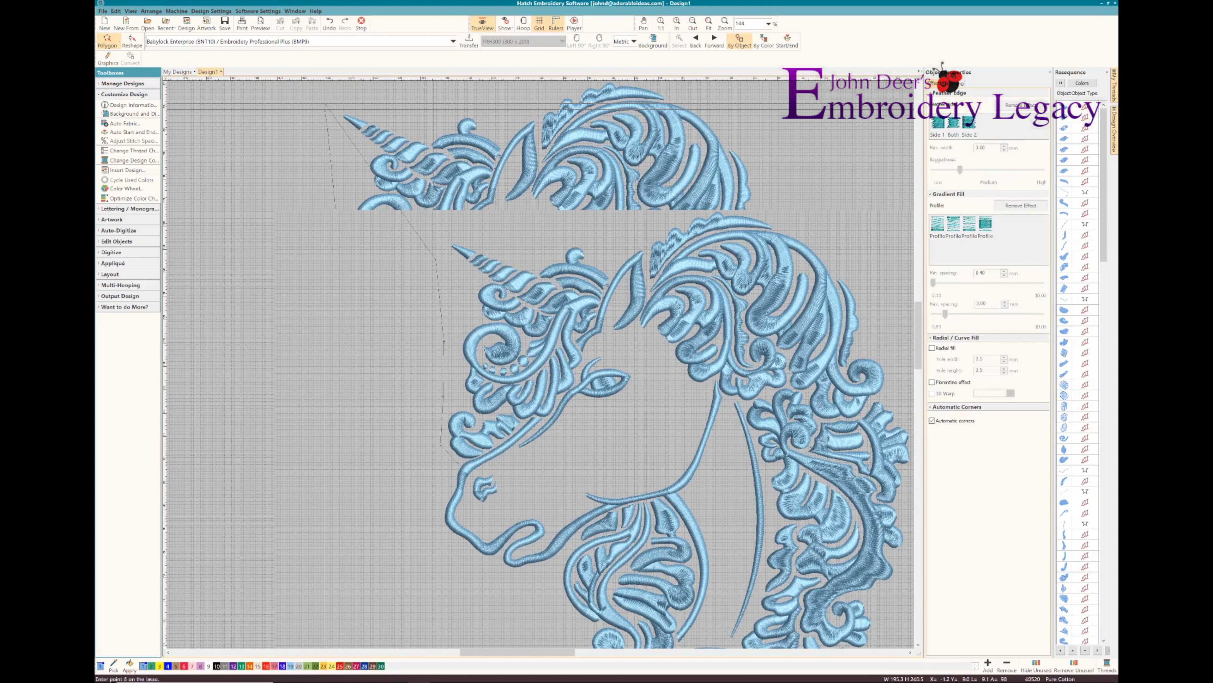
left_click(467, 226)
left_click(523, 225)
left_click(616, 253)
left_click(605, 289)
left_click(600, 300)
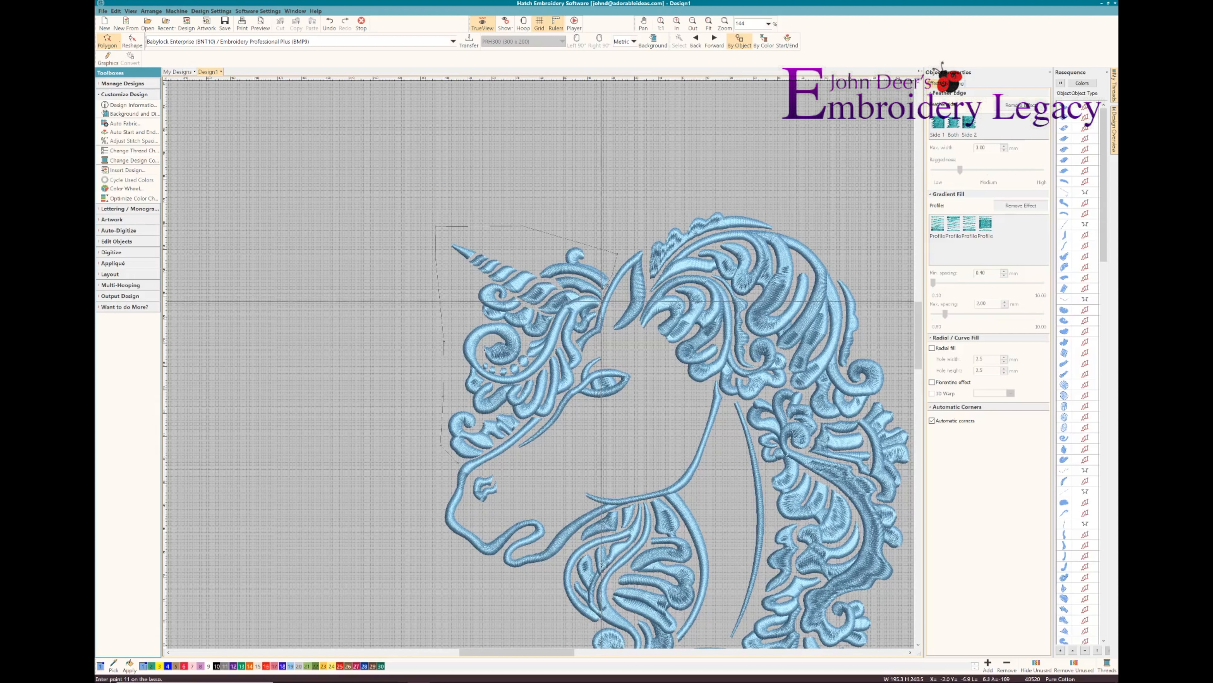
left_click(595, 319)
left_click(588, 331)
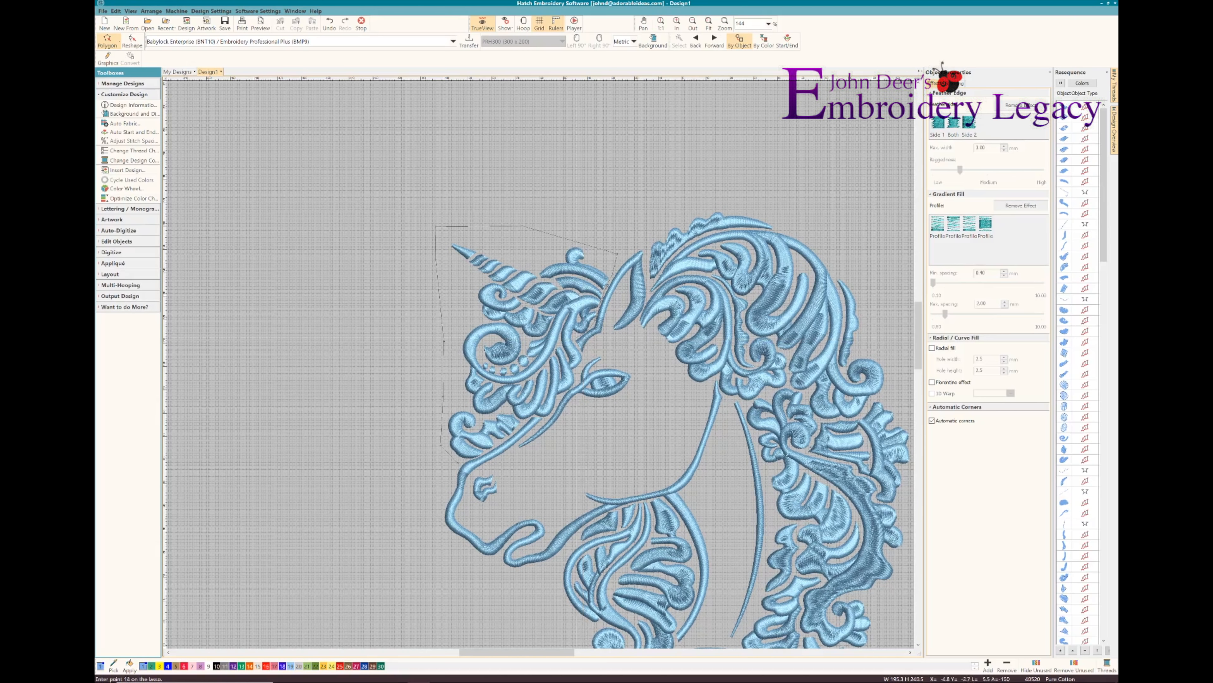
left_click(575, 338)
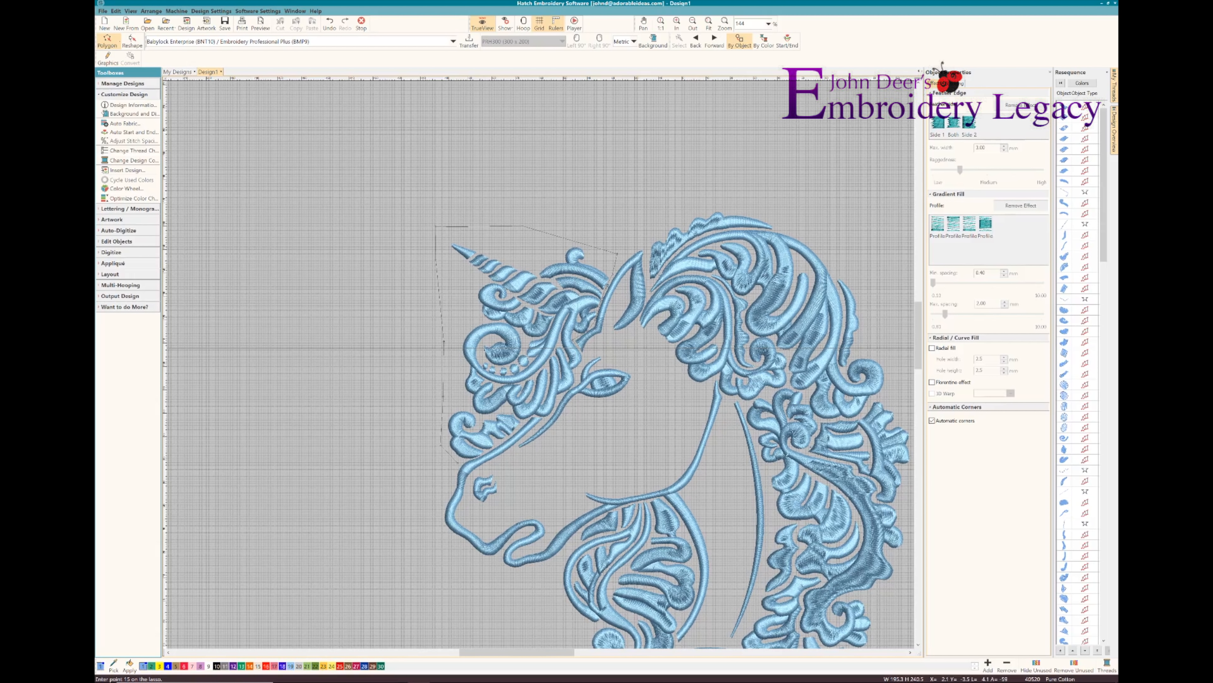
left_click(581, 348)
left_click(585, 358)
left_click(578, 366)
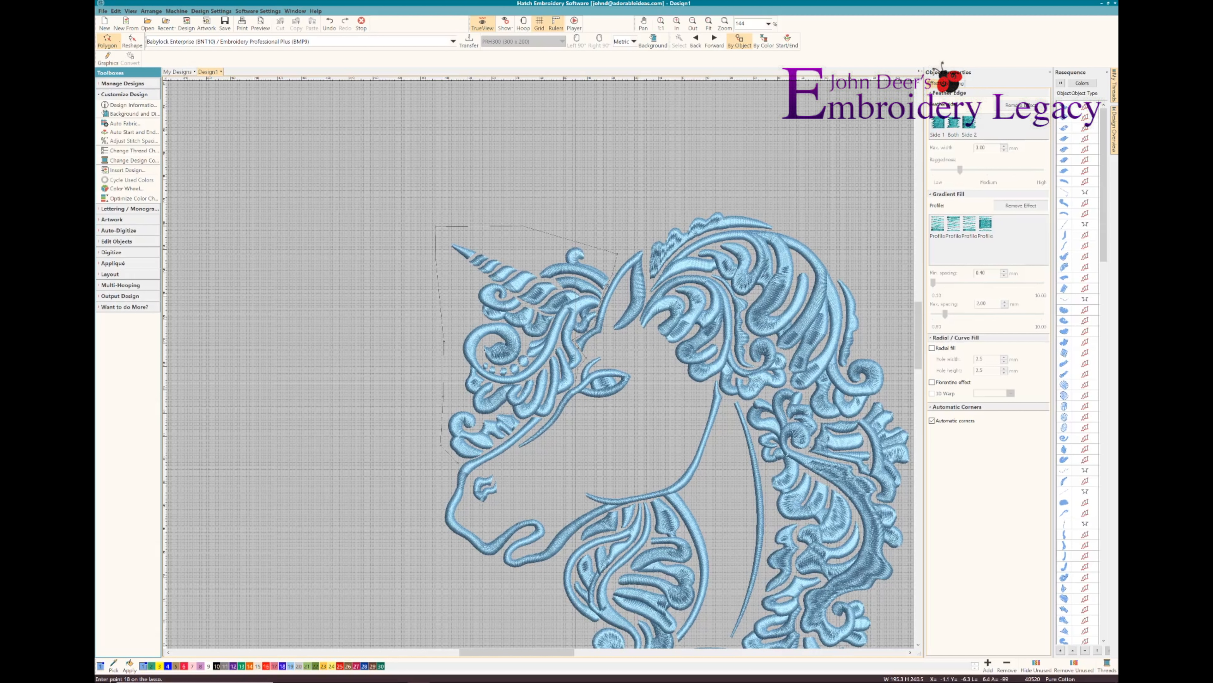
left_click(577, 382)
left_click(567, 392)
left_click(556, 404)
left_click(535, 429)
key("BackSpace")
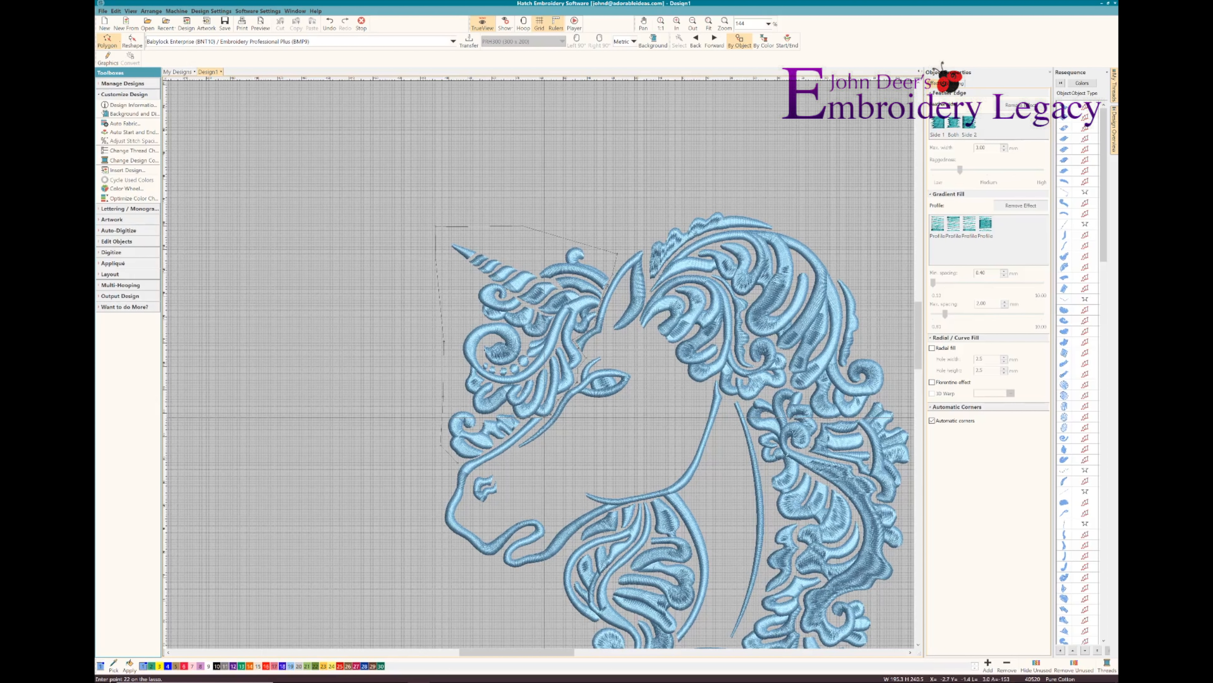
left_click(532, 417)
left_click(528, 410)
left_click(525, 423)
left_click(514, 432)
left_click(502, 441)
left_click(488, 451)
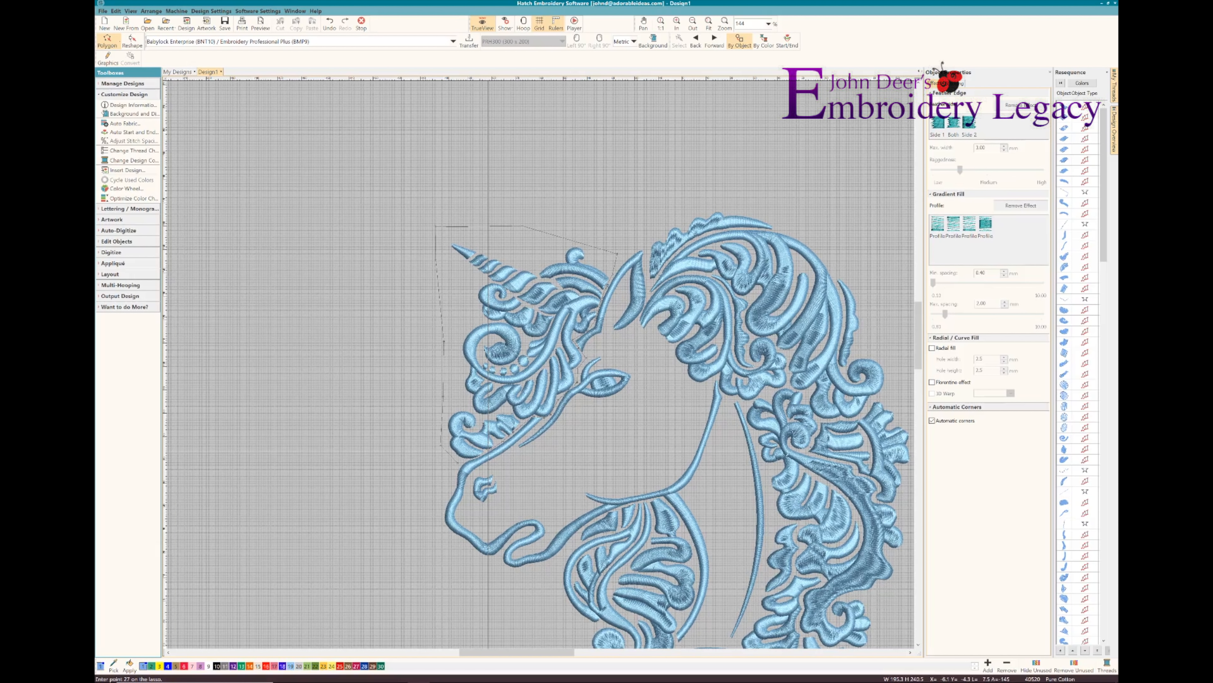
left_click(475, 457)
left_click(463, 458)
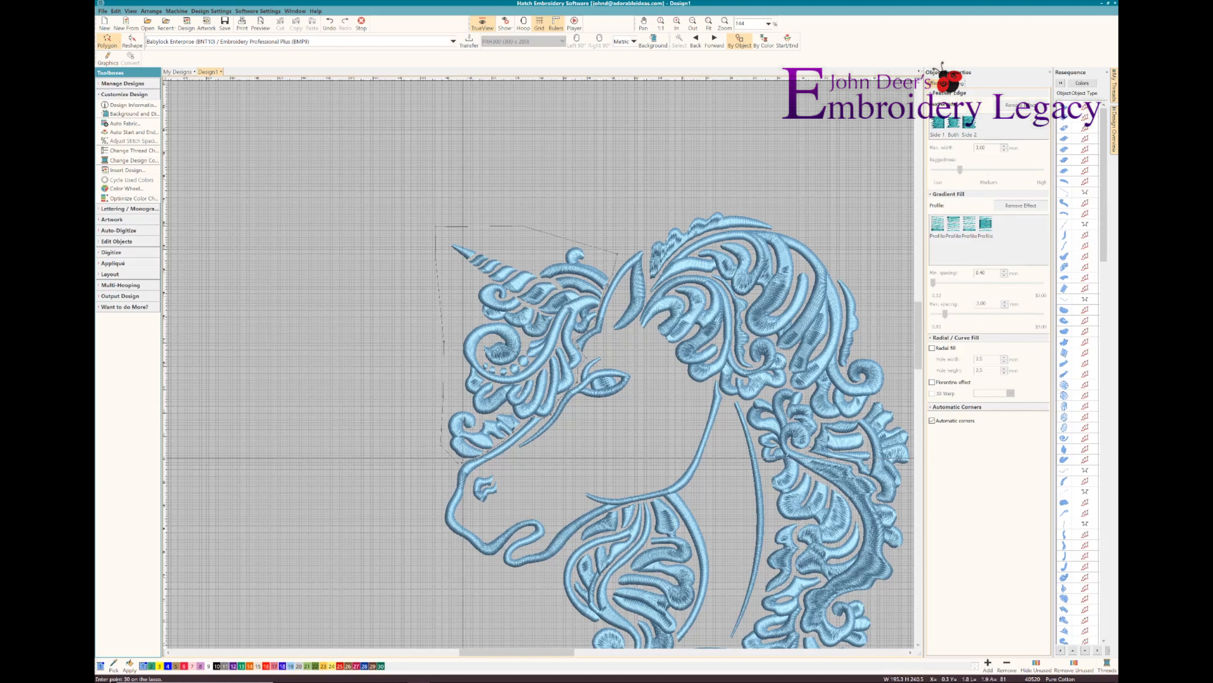
key("Return")
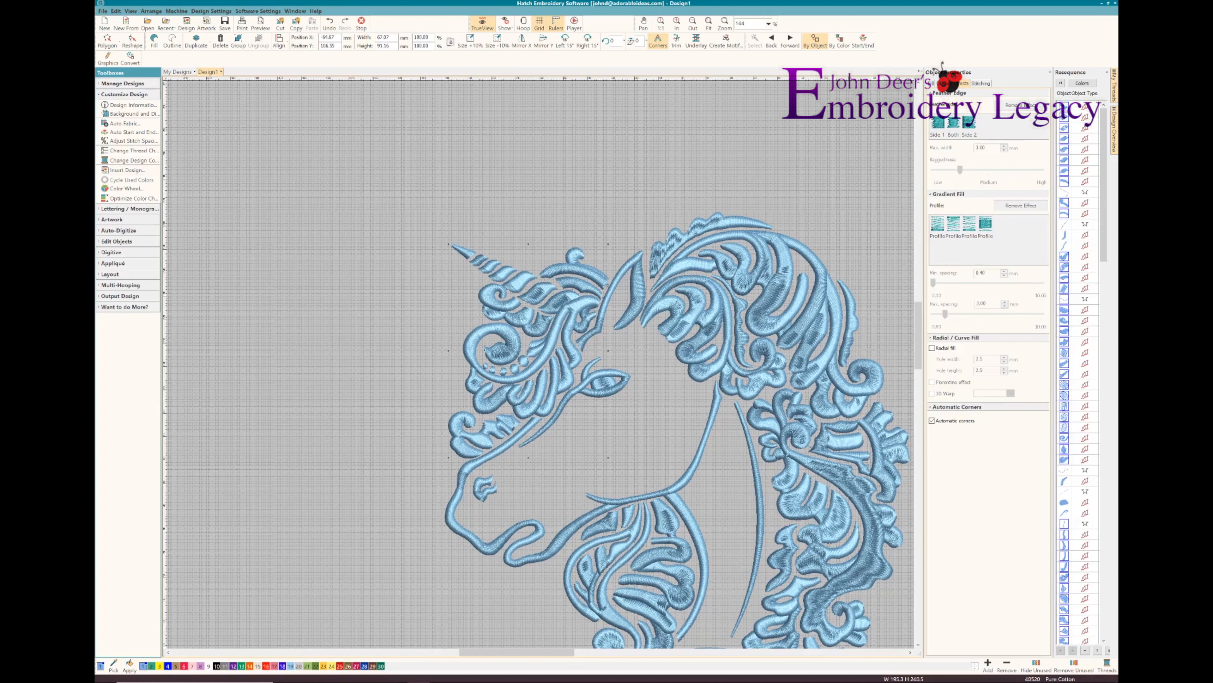
Recolour the selected horn and forelock golden yellow with TrueView off and deselect them
key("t")
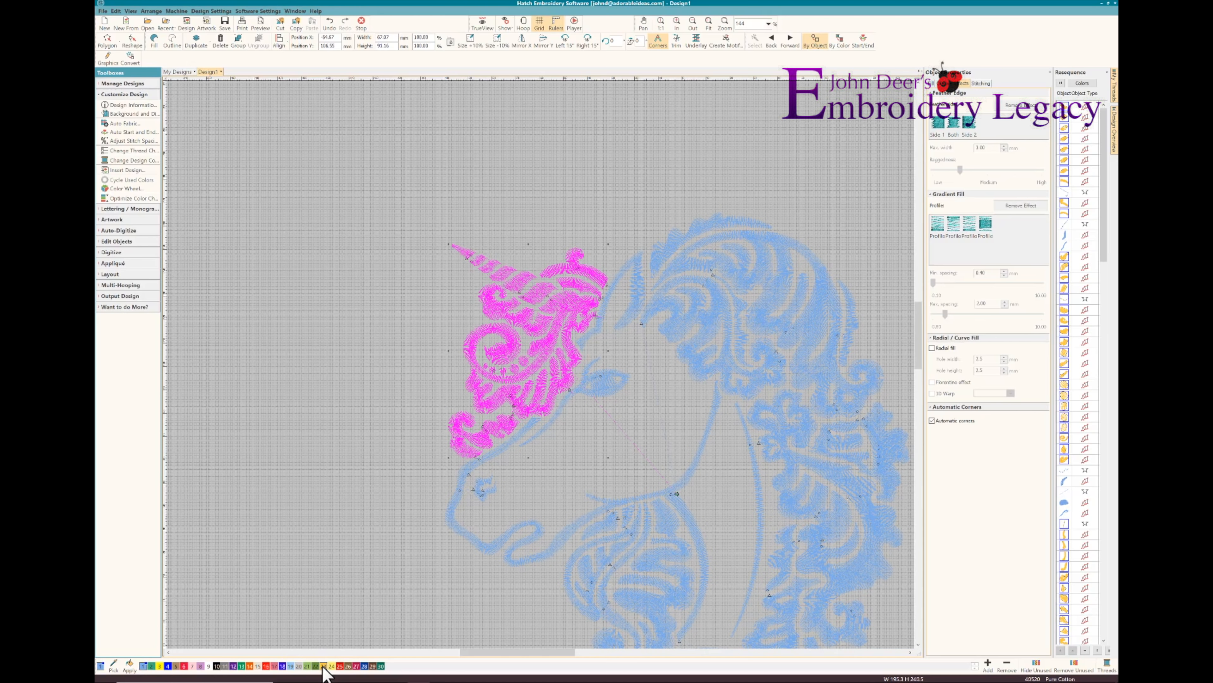
left_click(335, 430)
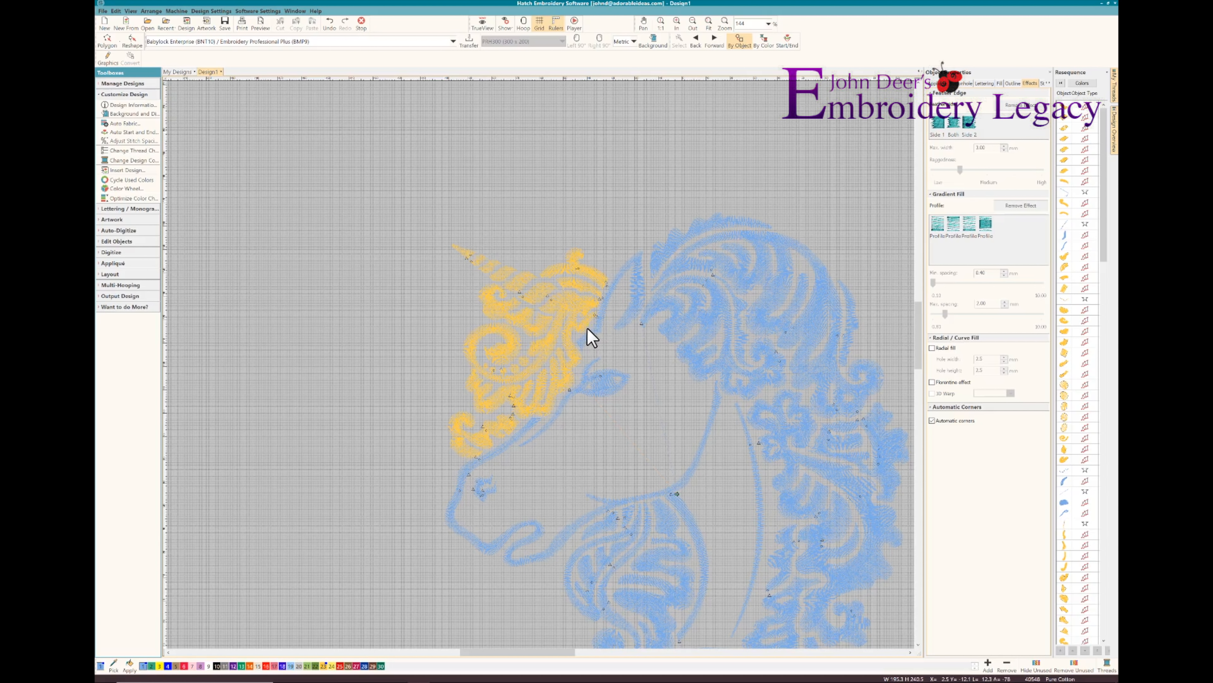
Select all the segments of the horn and recolour them light blue, checking the result with TrueView on and off
left_click(482, 262)
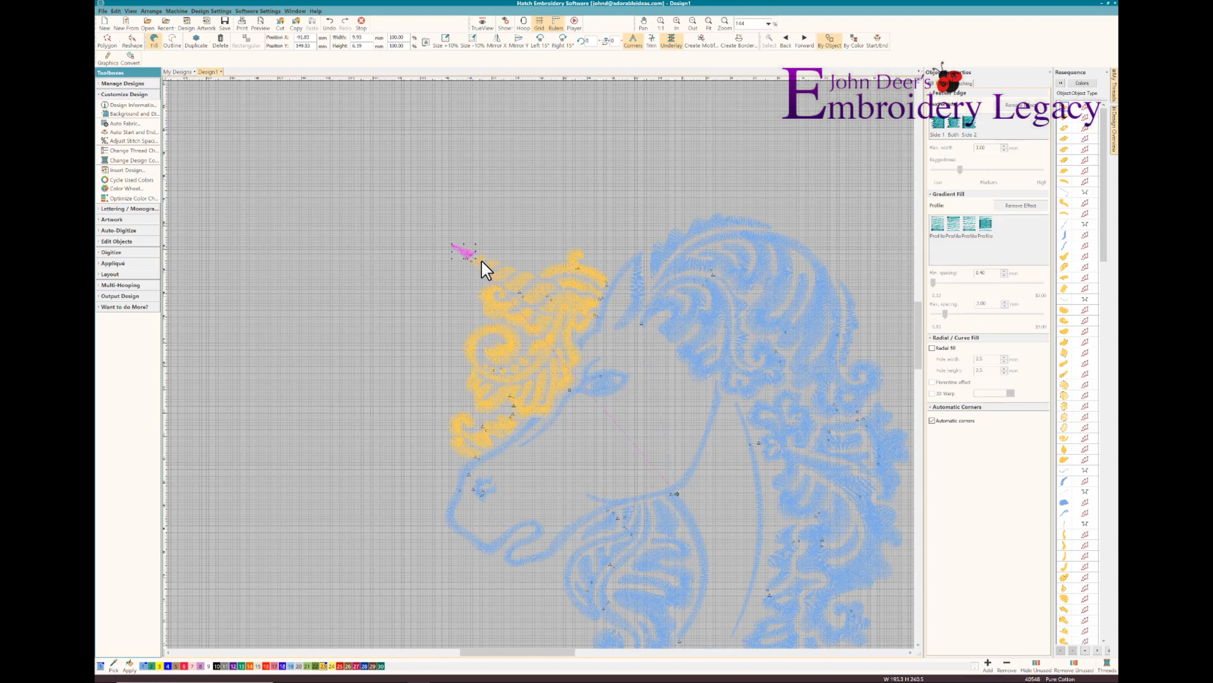
left_click(494, 280, "ctrl")
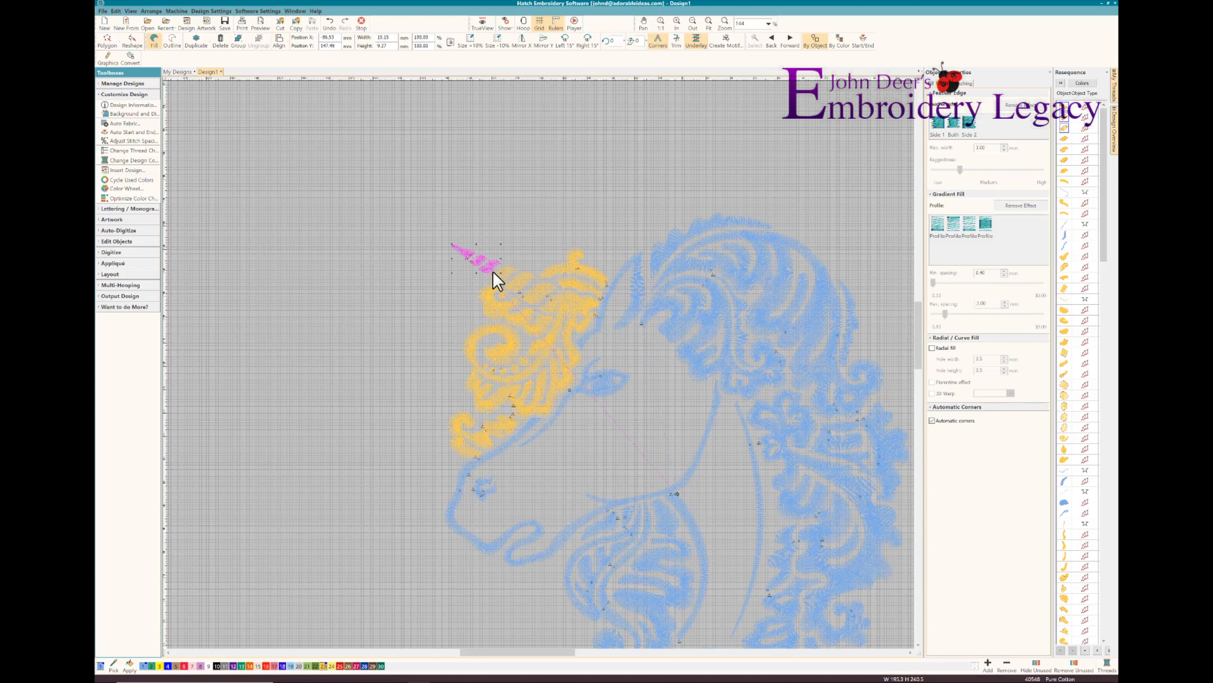
left_click(507, 283, "ctrl")
left_click(534, 299, "ctrl")
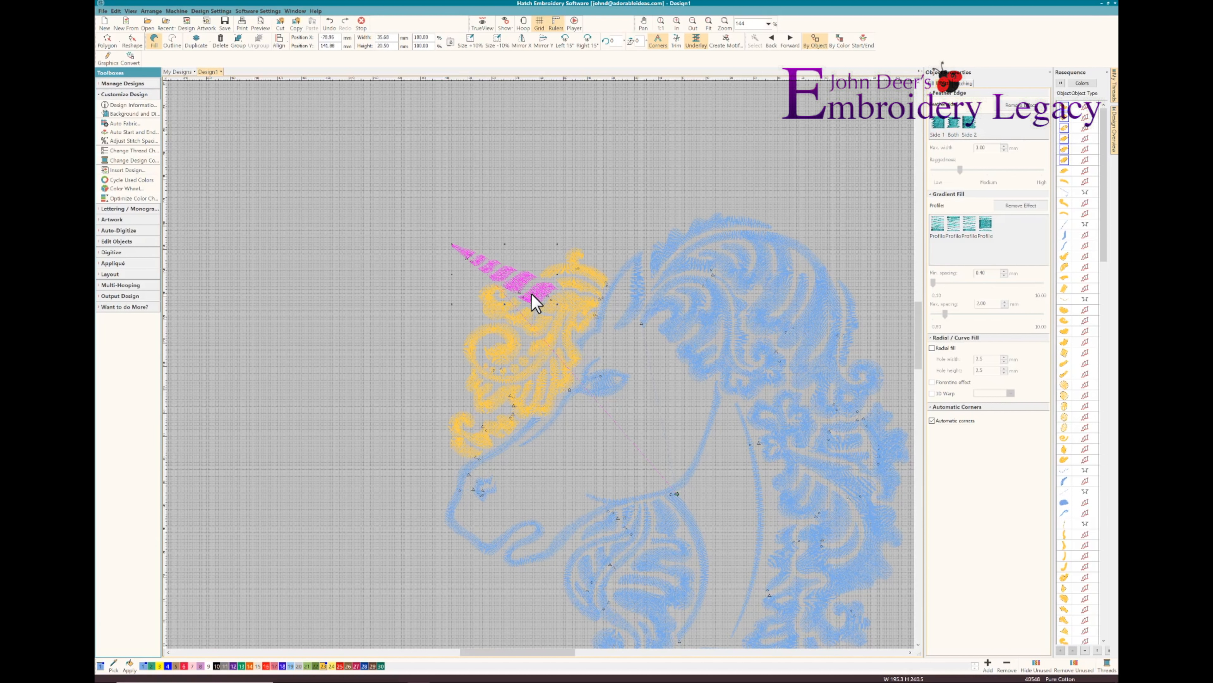
left_click(581, 306, "ctrl")
left_click(315, 445)
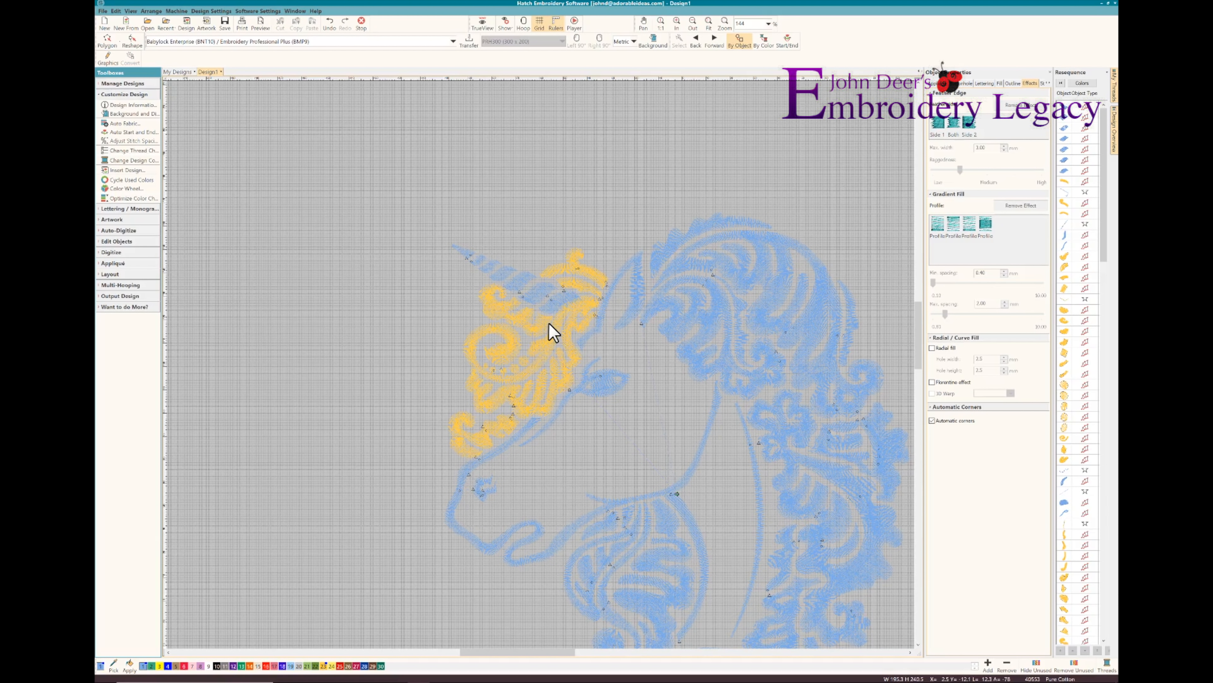
key("t")
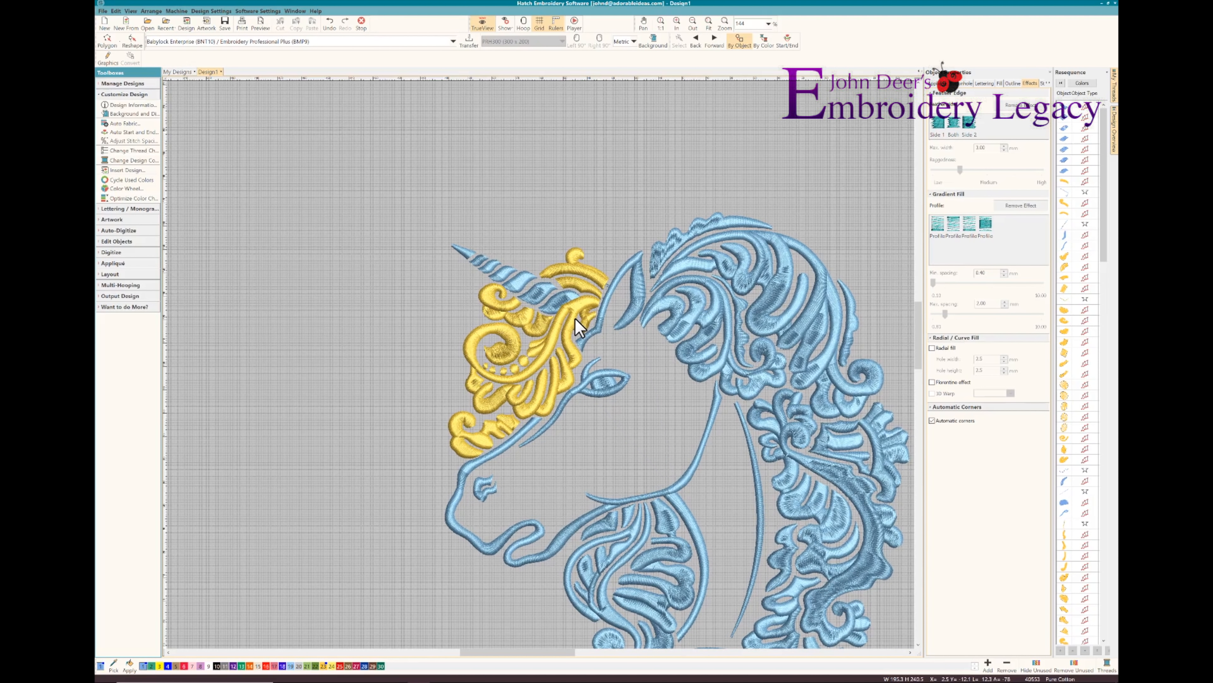
key("t")
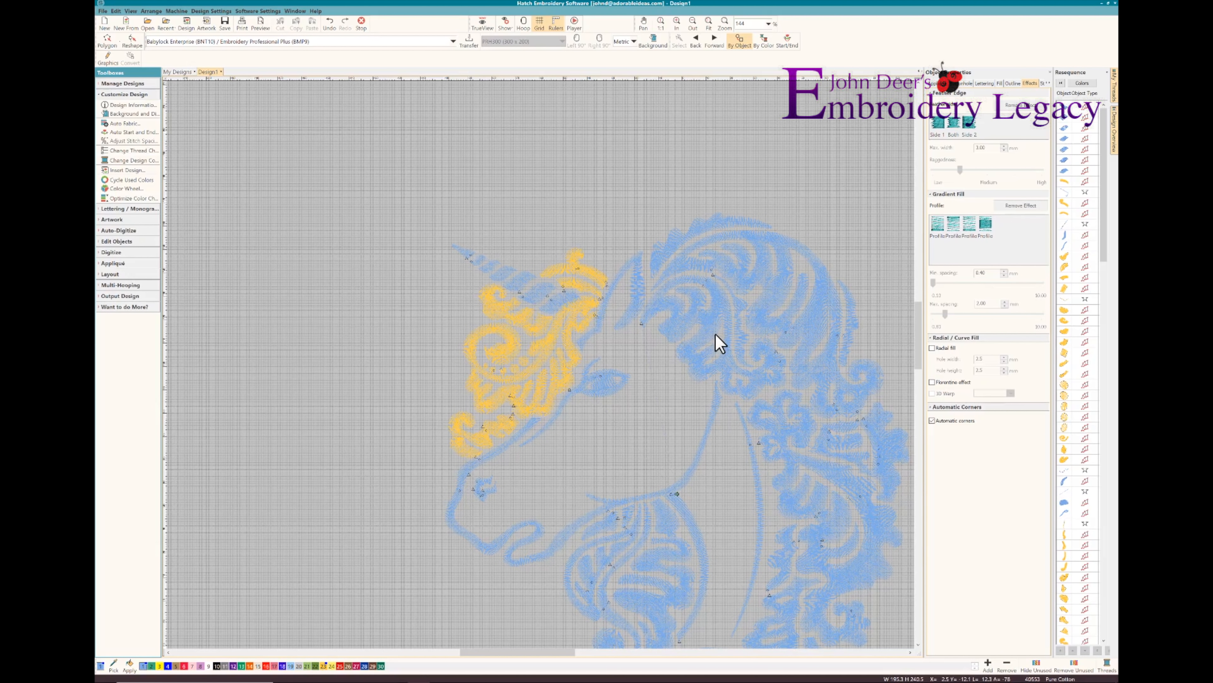
Select the mane and chest hair with Polygon Select, tracing a closed outline around their outer edge and back along the jaw, neck and ear
left_click(117, 48)
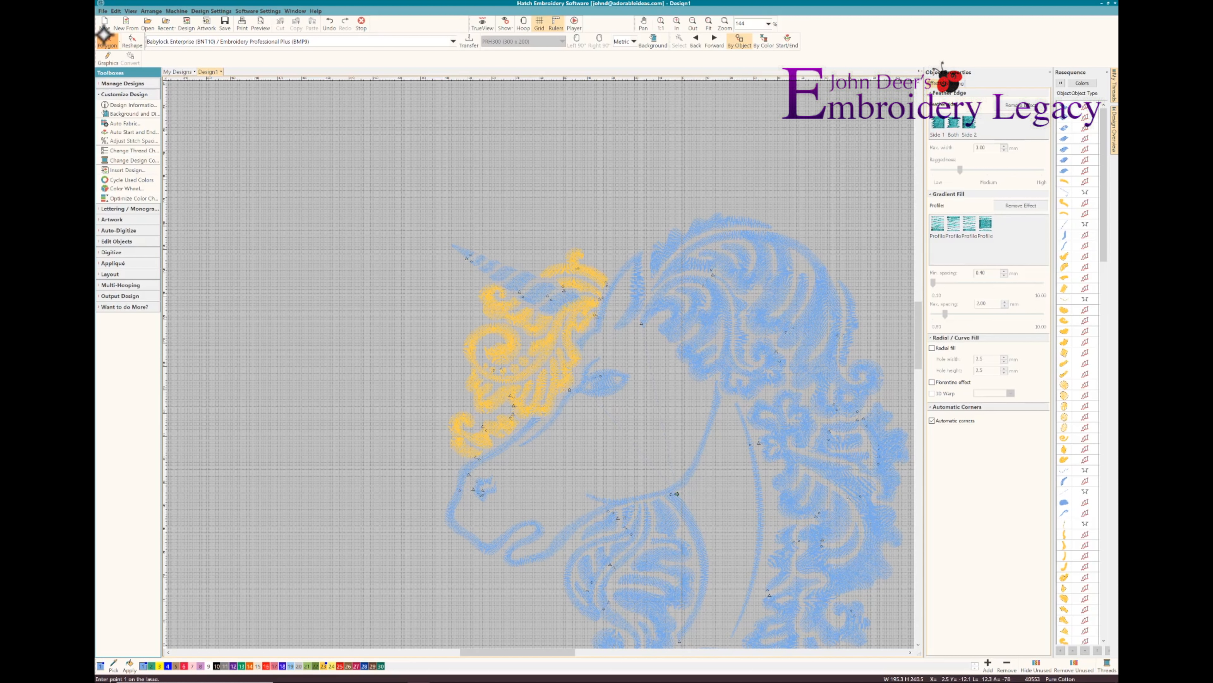
left_click(648, 278)
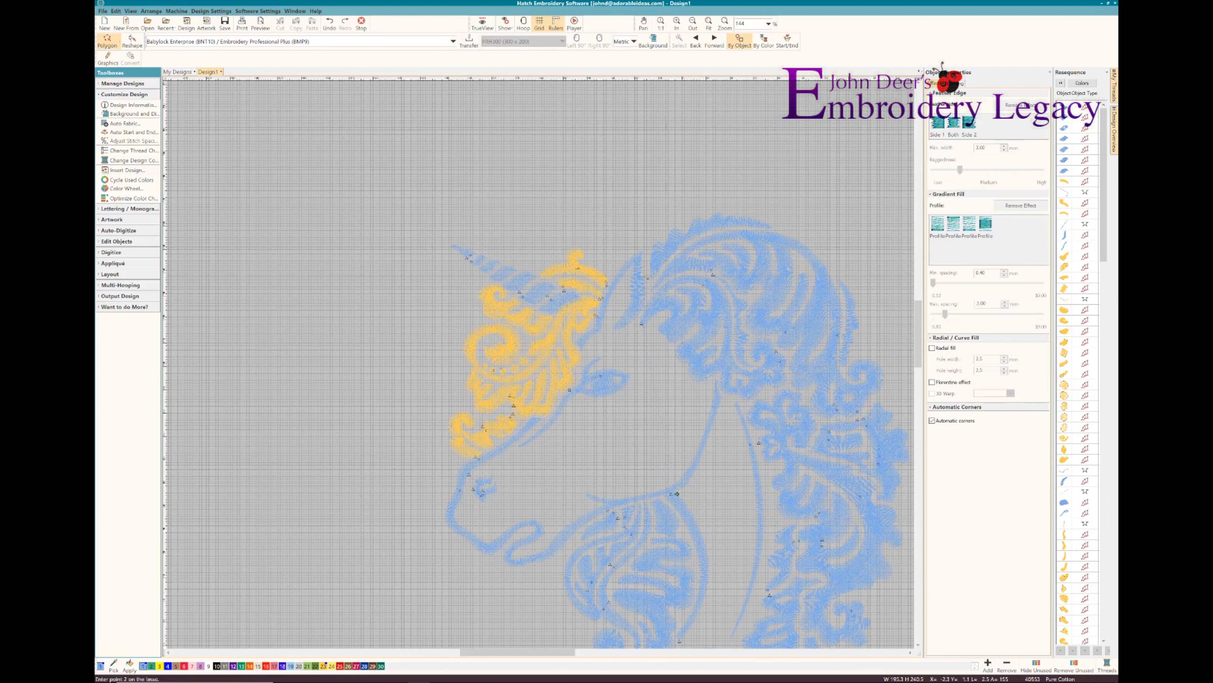
left_click(648, 236)
left_click(753, 189)
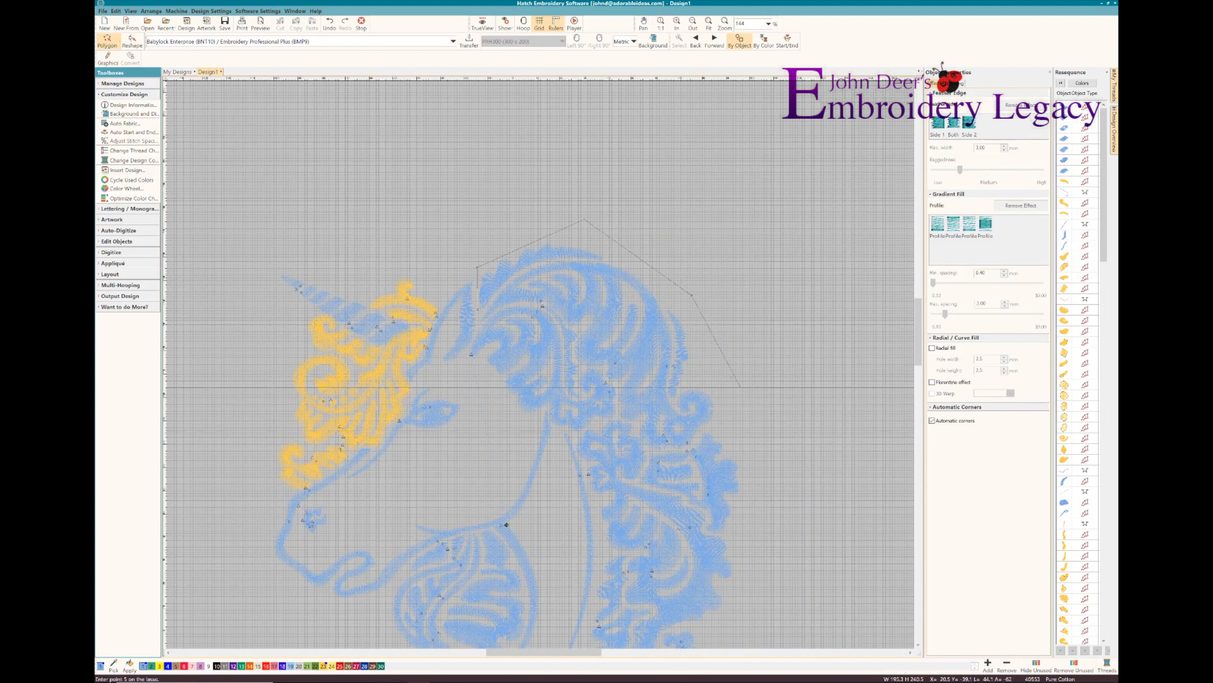
left_click(761, 471)
left_click(742, 579)
left_click(492, 485)
left_click(418, 527)
left_click(337, 562)
left_click(233, 555)
left_click(370, 417)
left_click(358, 258)
left_click(383, 211)
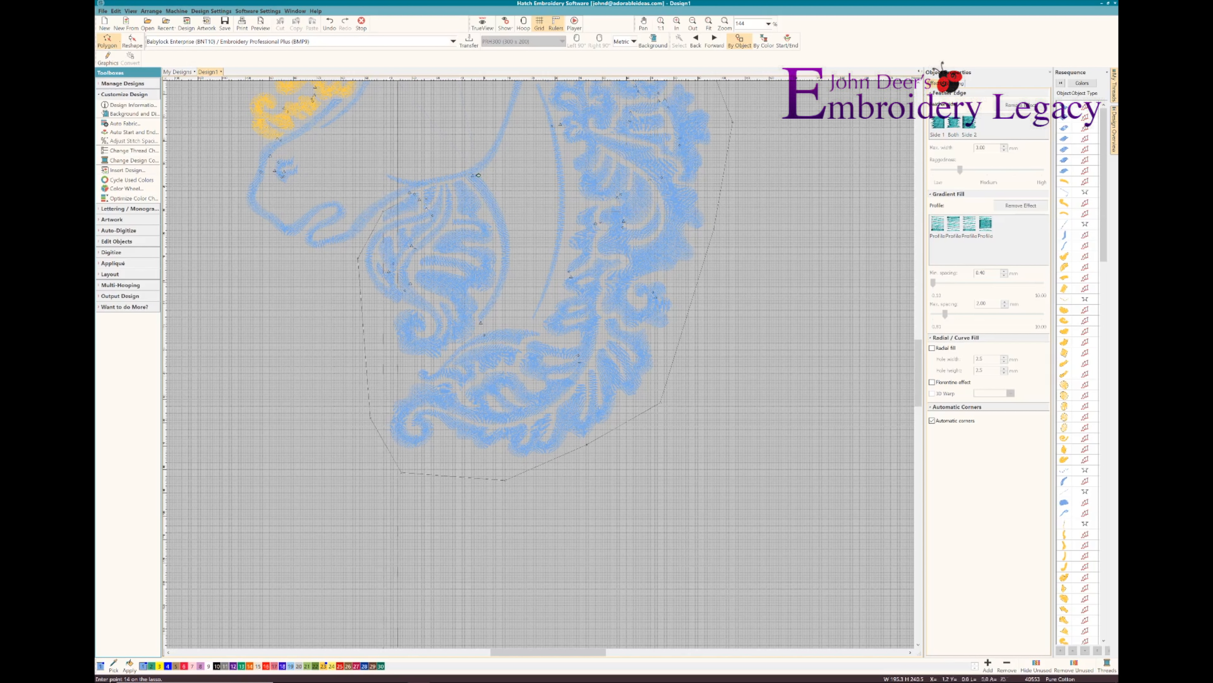
left_click(410, 193)
left_click(431, 186)
left_click(463, 180)
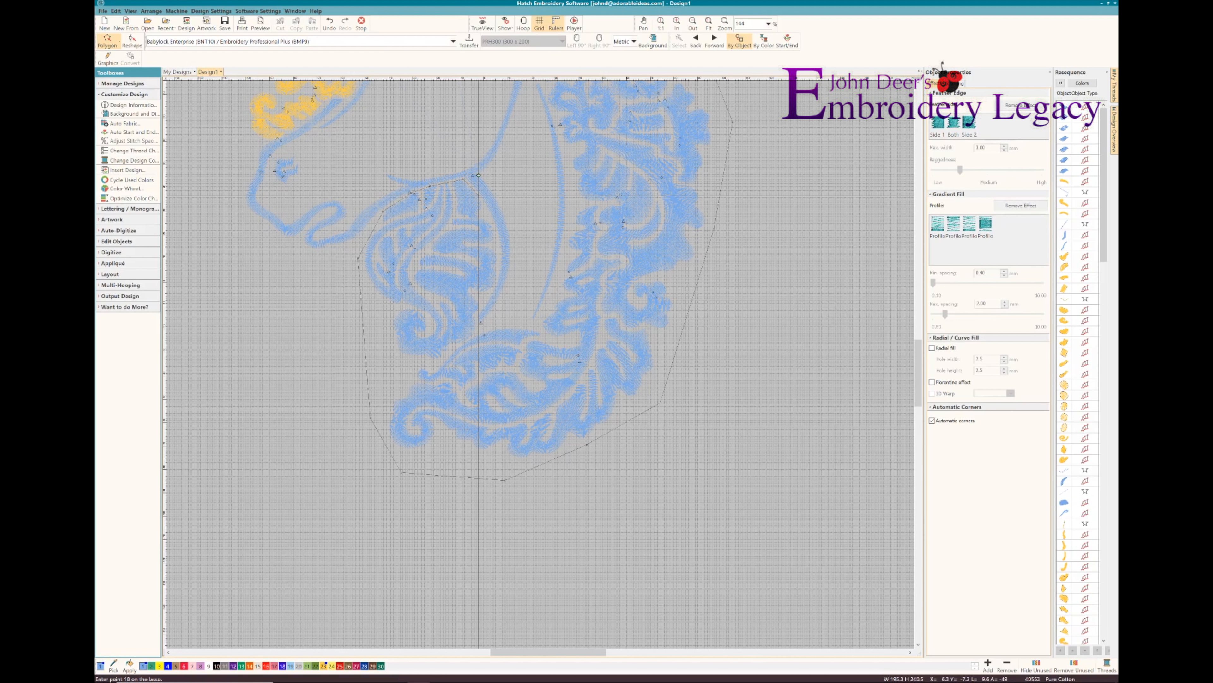
left_click(492, 220)
left_click(497, 240)
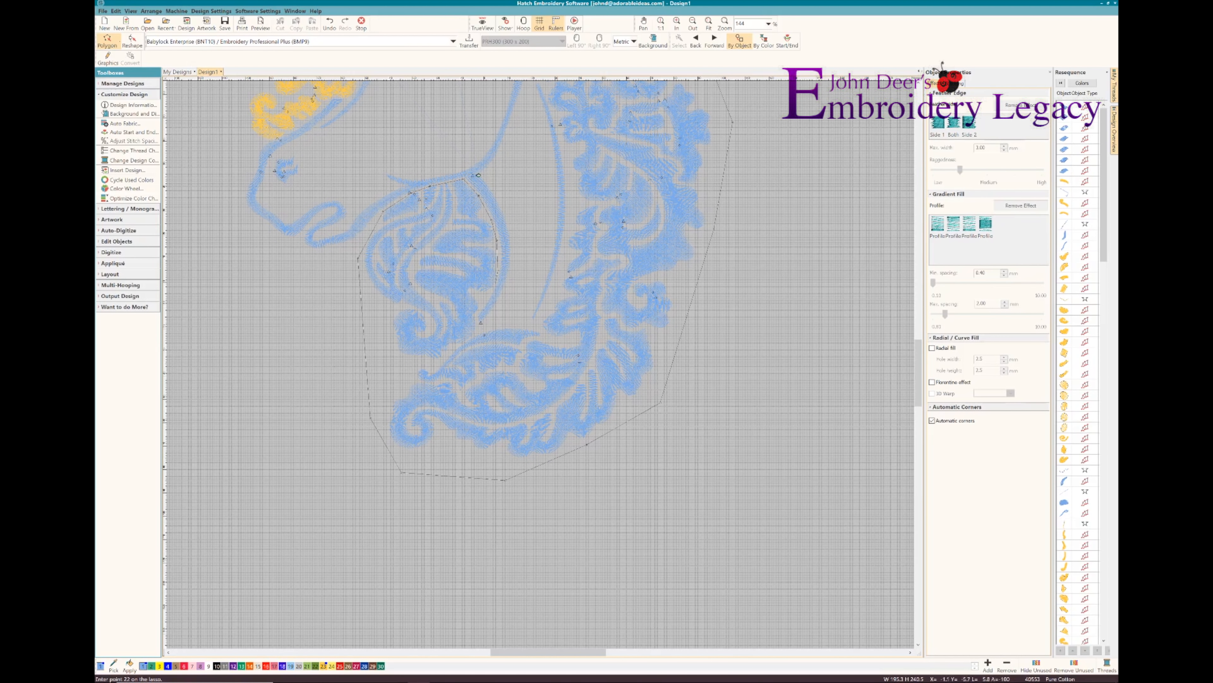
left_click(497, 283)
left_click(485, 301)
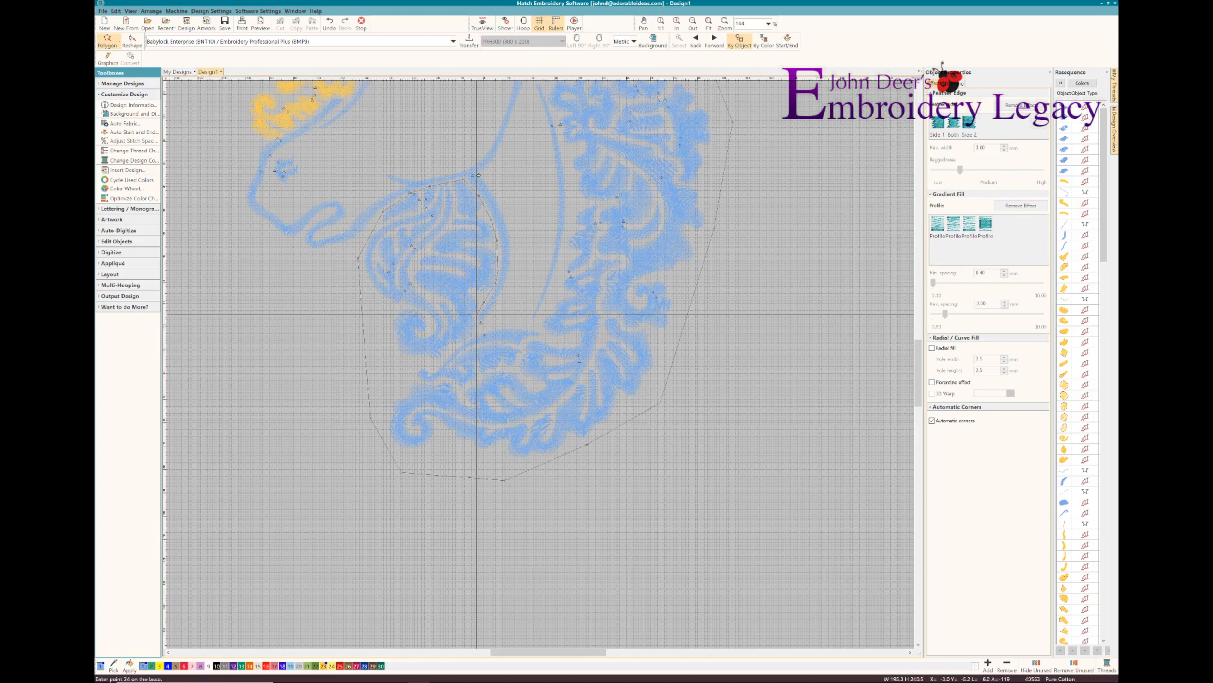
left_click(477, 315)
left_click(478, 175)
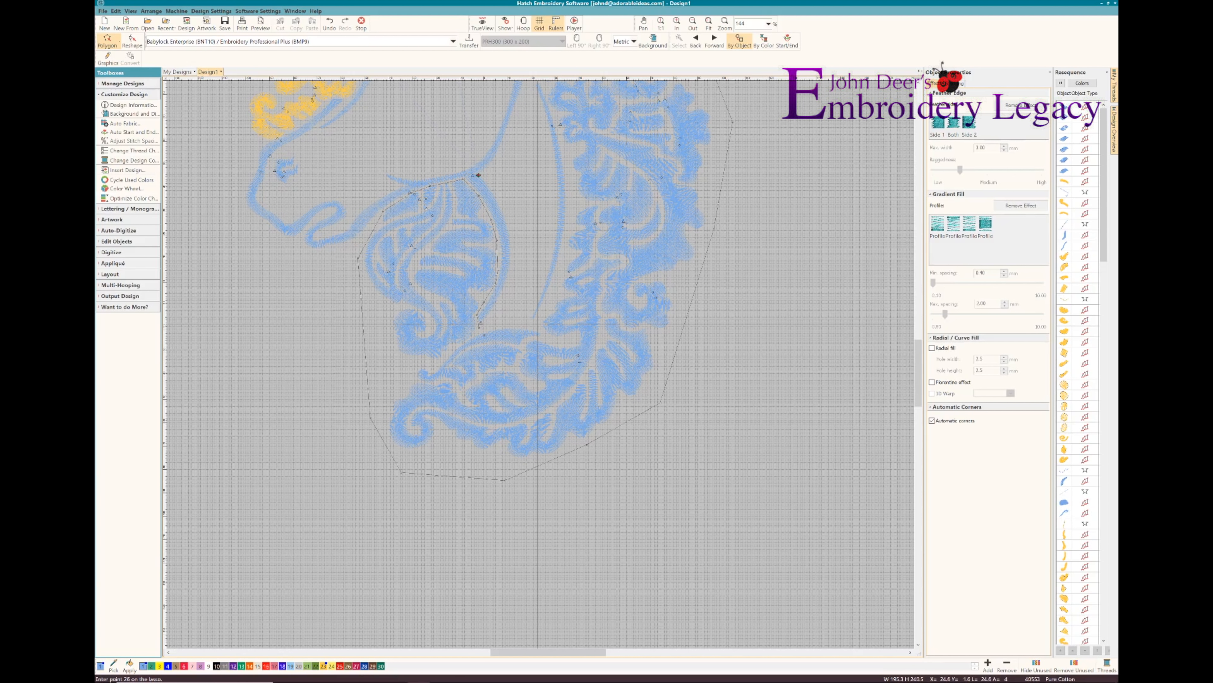
left_click(537, 324)
left_click(562, 268)
left_click(573, 191)
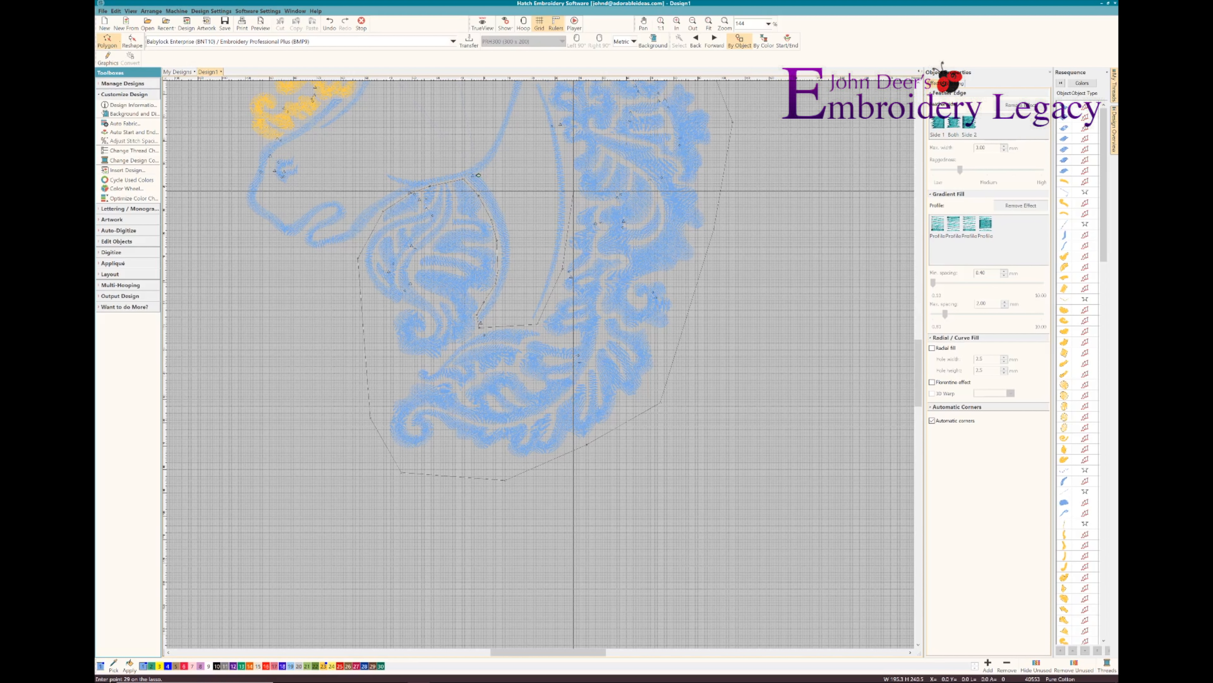
left_click(549, 249)
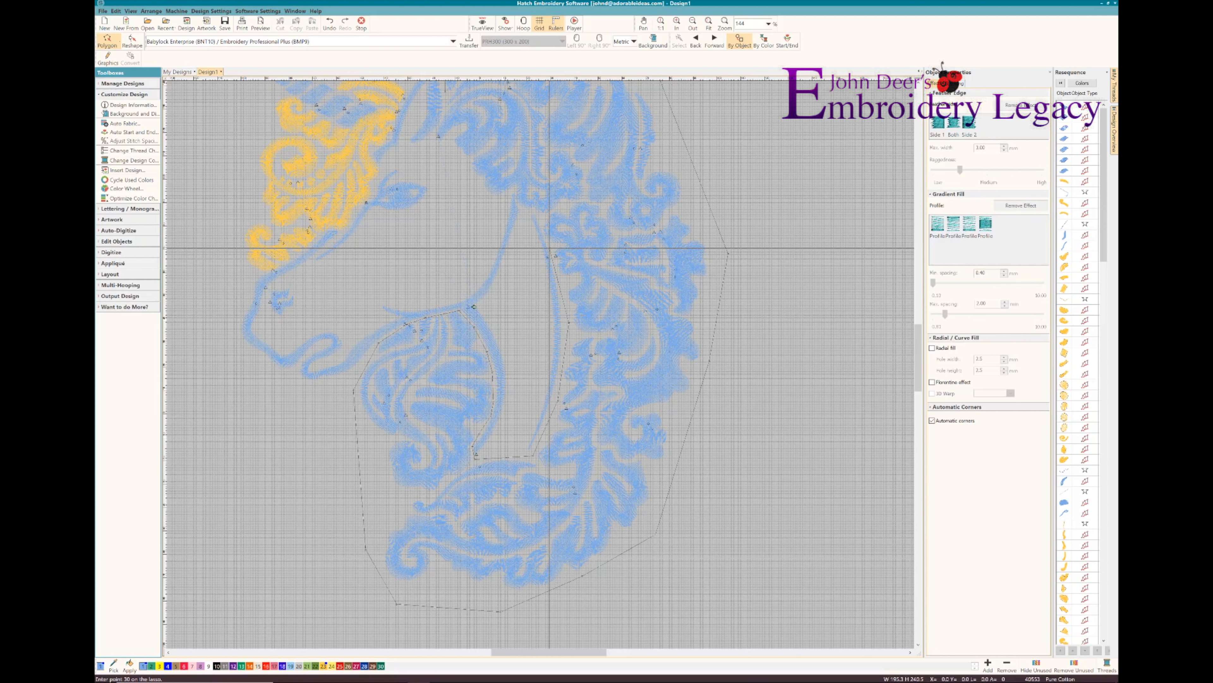
left_click(542, 216)
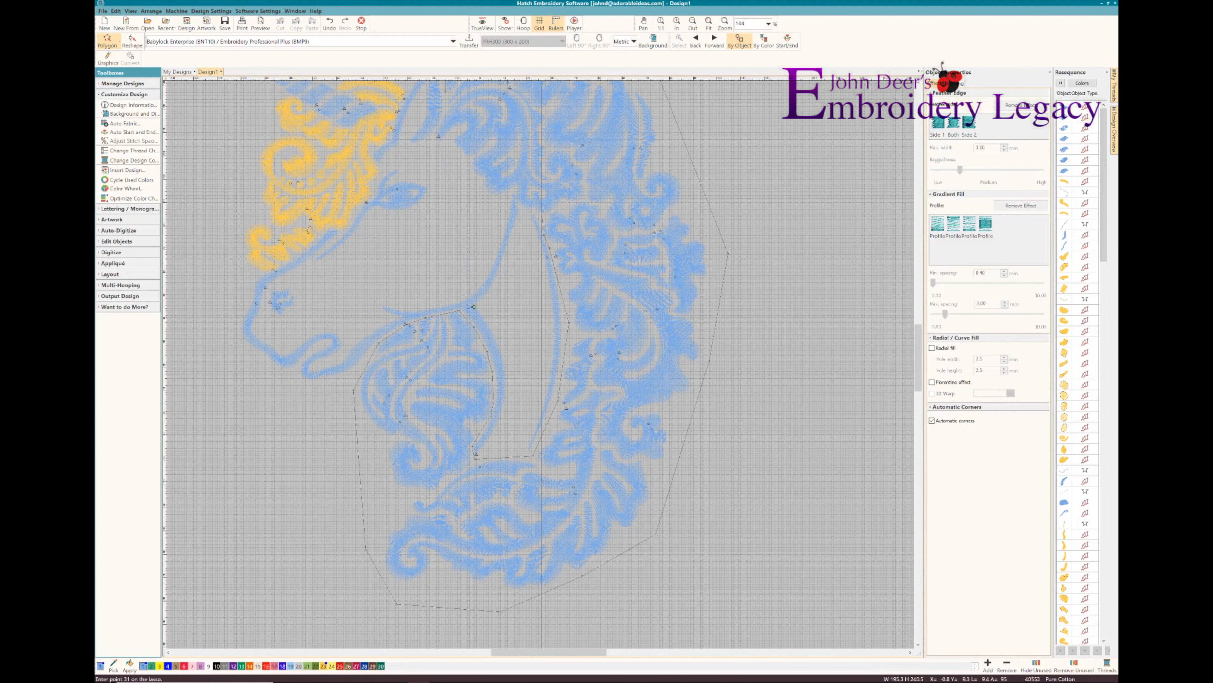
left_click(542, 211)
left_click(528, 211)
left_click(518, 204)
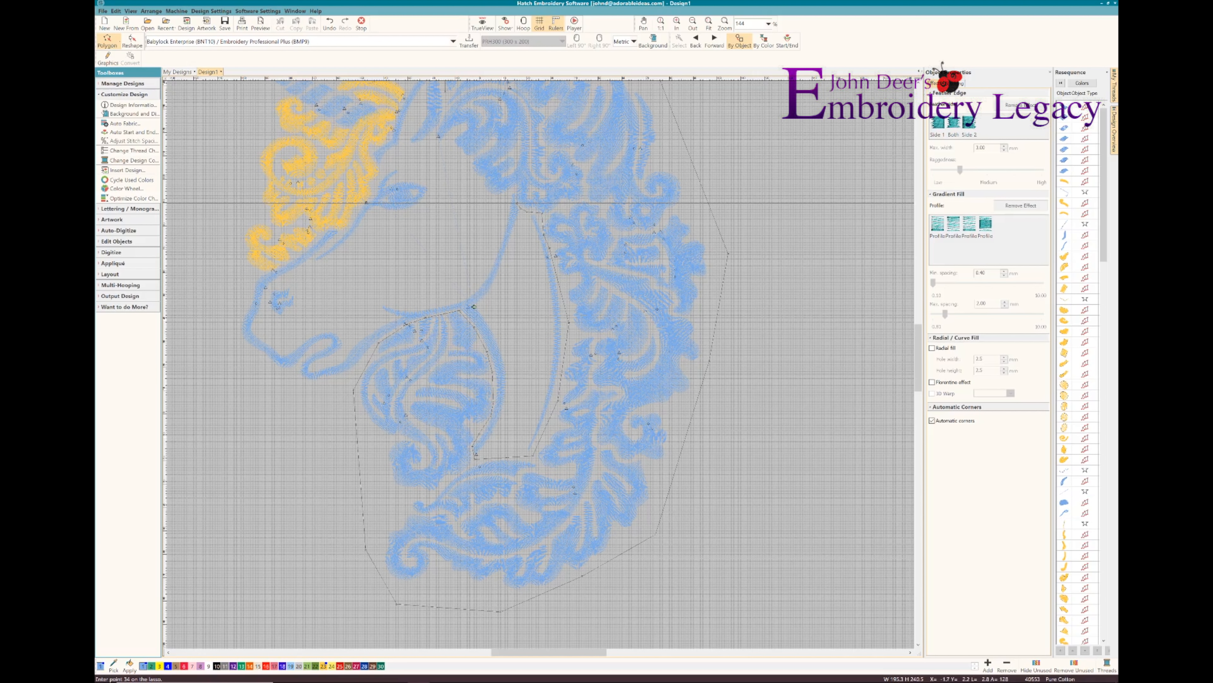
left_click(515, 190)
left_click(508, 193)
left_click(500, 197)
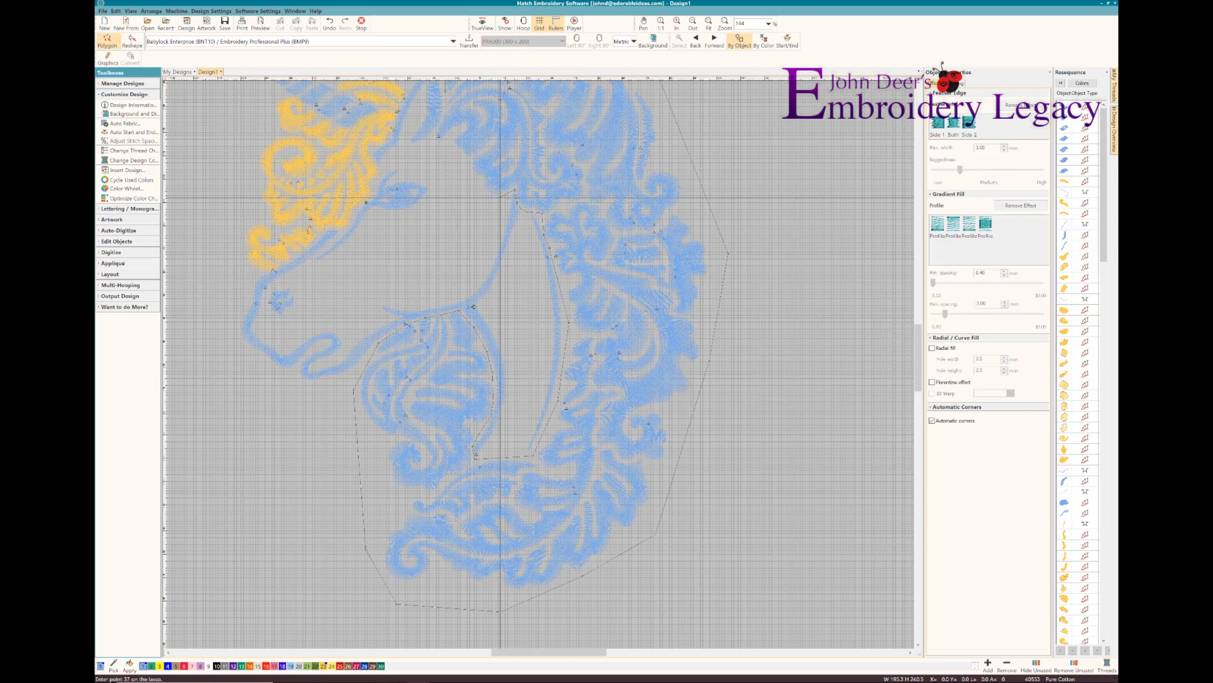
left_click(481, 197)
left_click(441, 149)
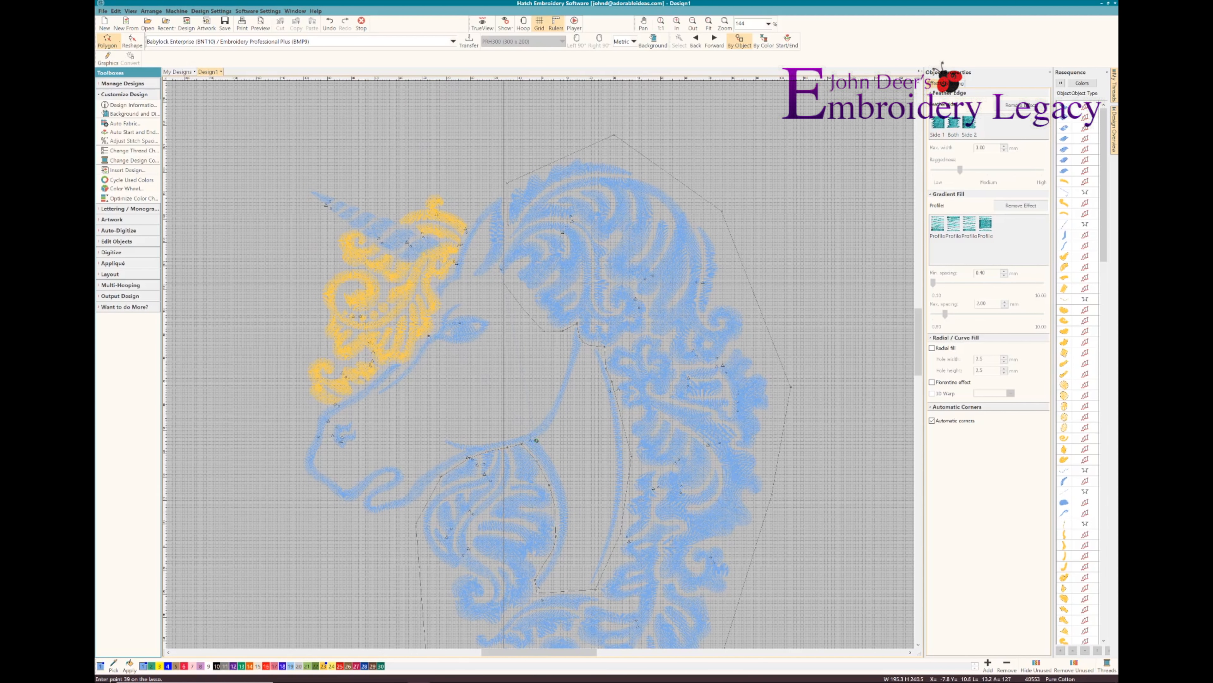
left_click(501, 285)
left_click(493, 274)
left_click(499, 262)
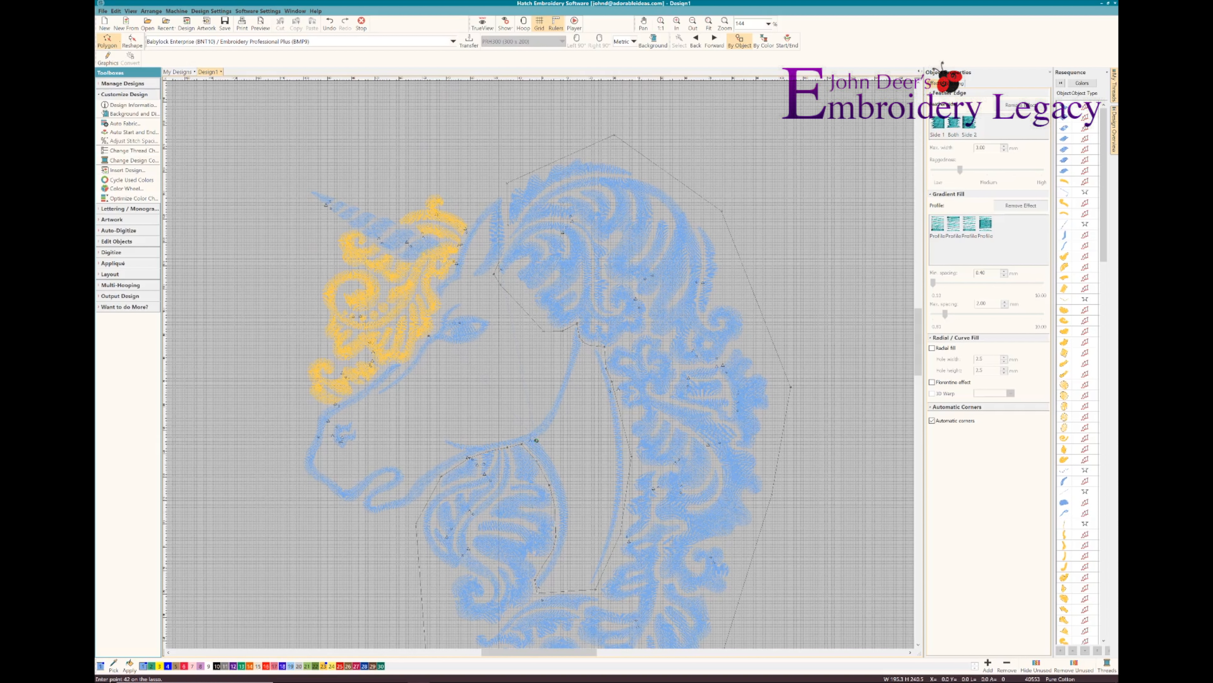
left_click(508, 235)
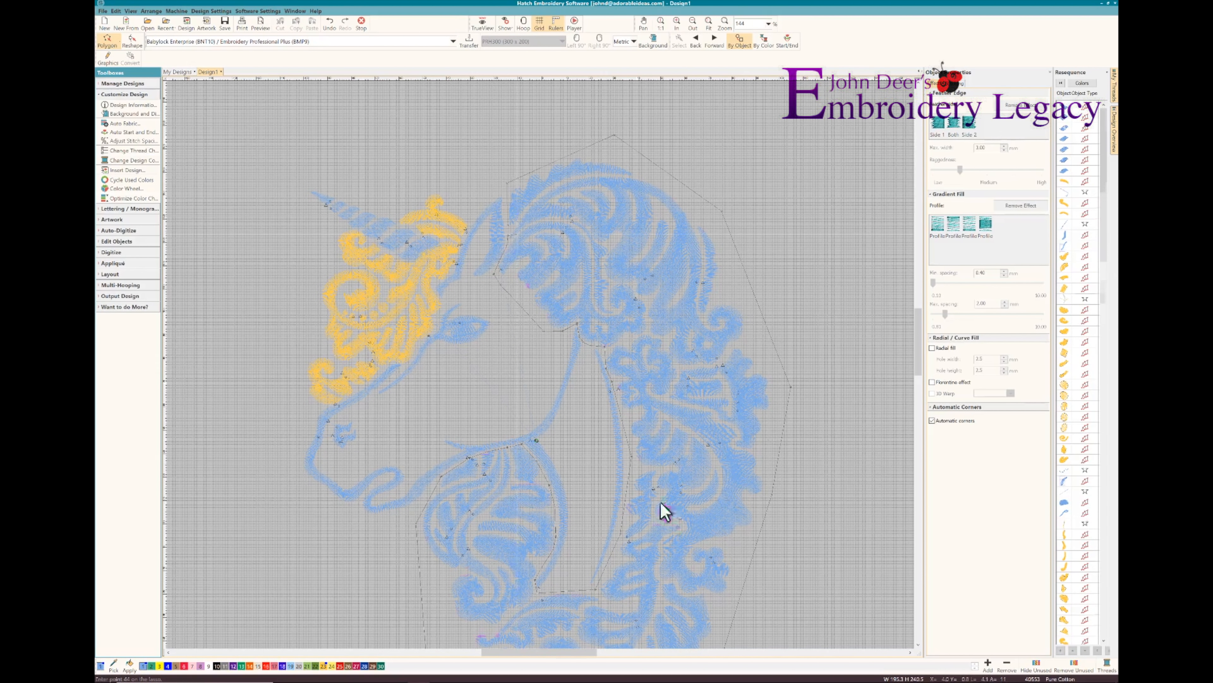
key("Return")
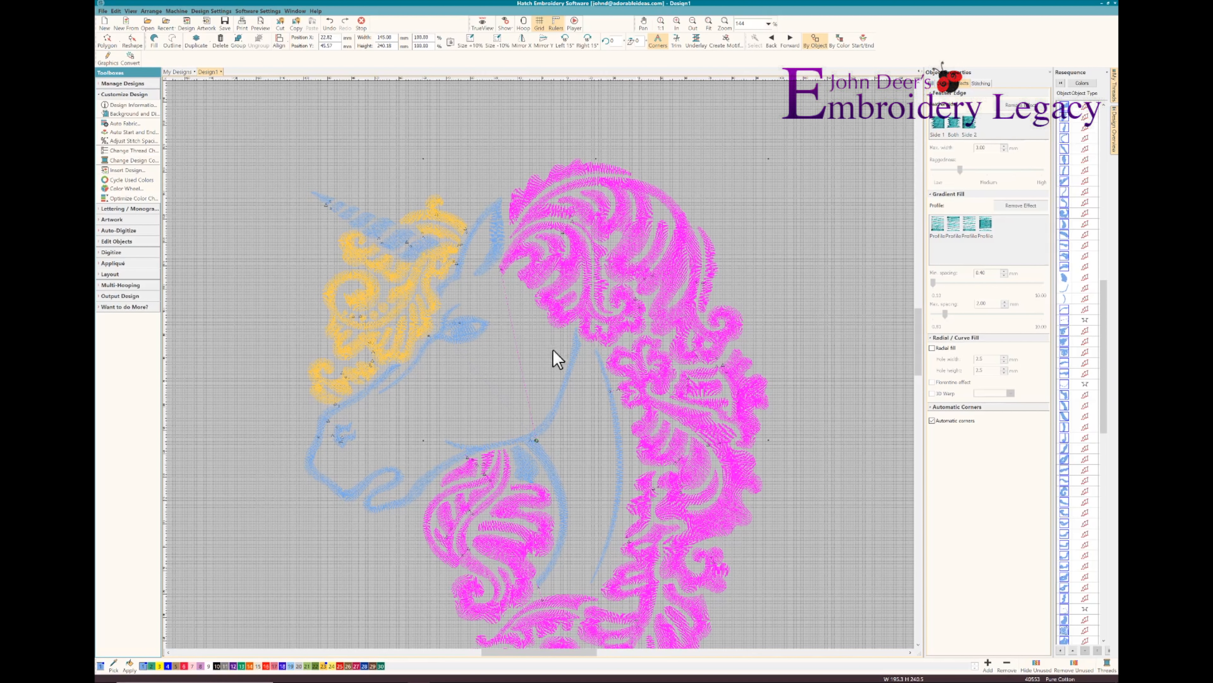
Add the missed strand beside the throat to the selection, recolour the mane and chest hair golden yellow, and view them in TrueView
left_click(526, 462, "ctrl")
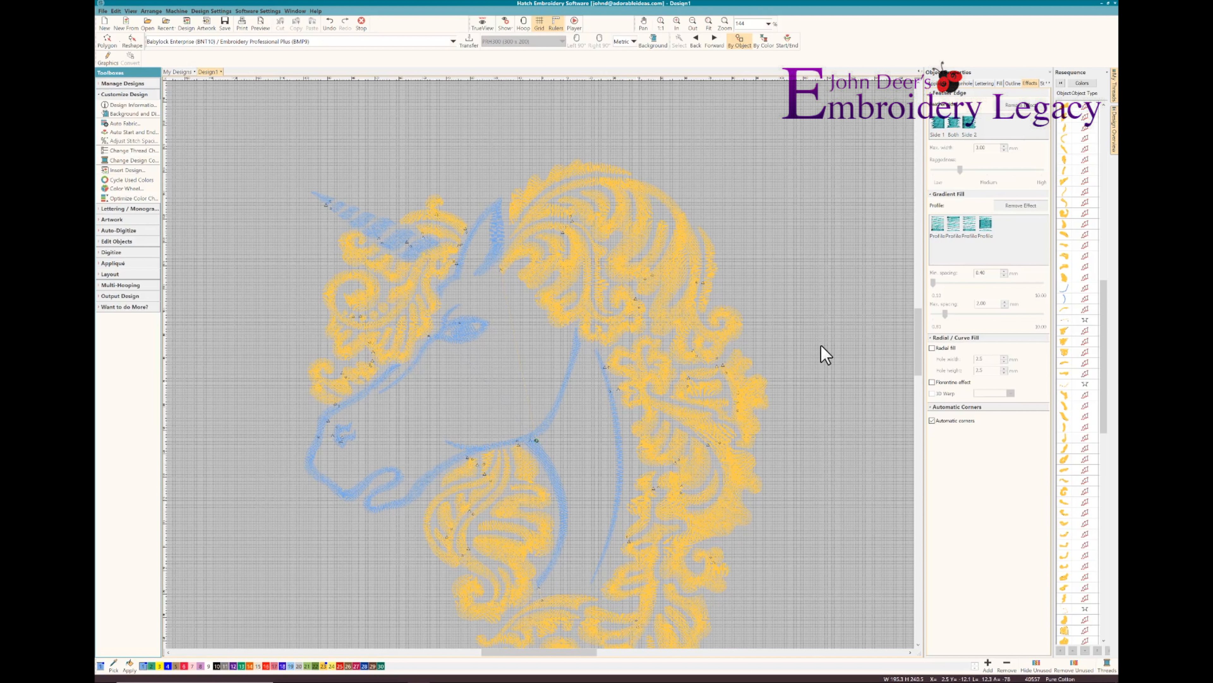
key("t")
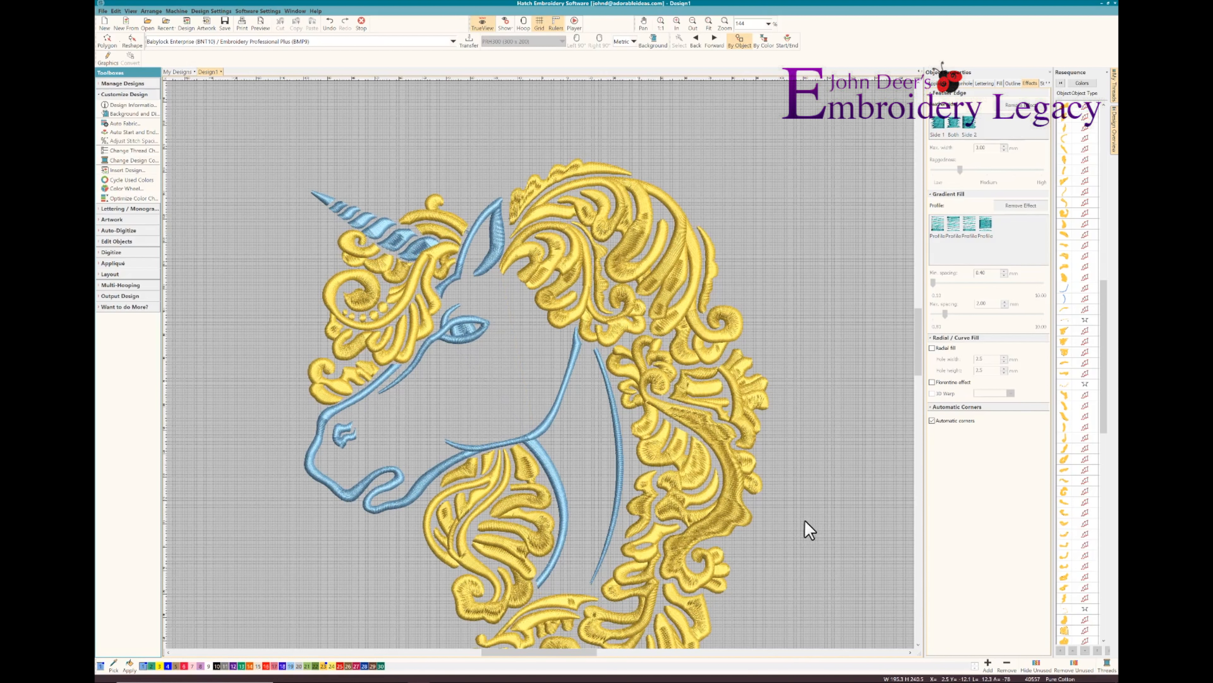
List the sequence by colour and regroup the scattered colour blocks into one golden yellow block ahead of one blue block
left_click(1081, 84)
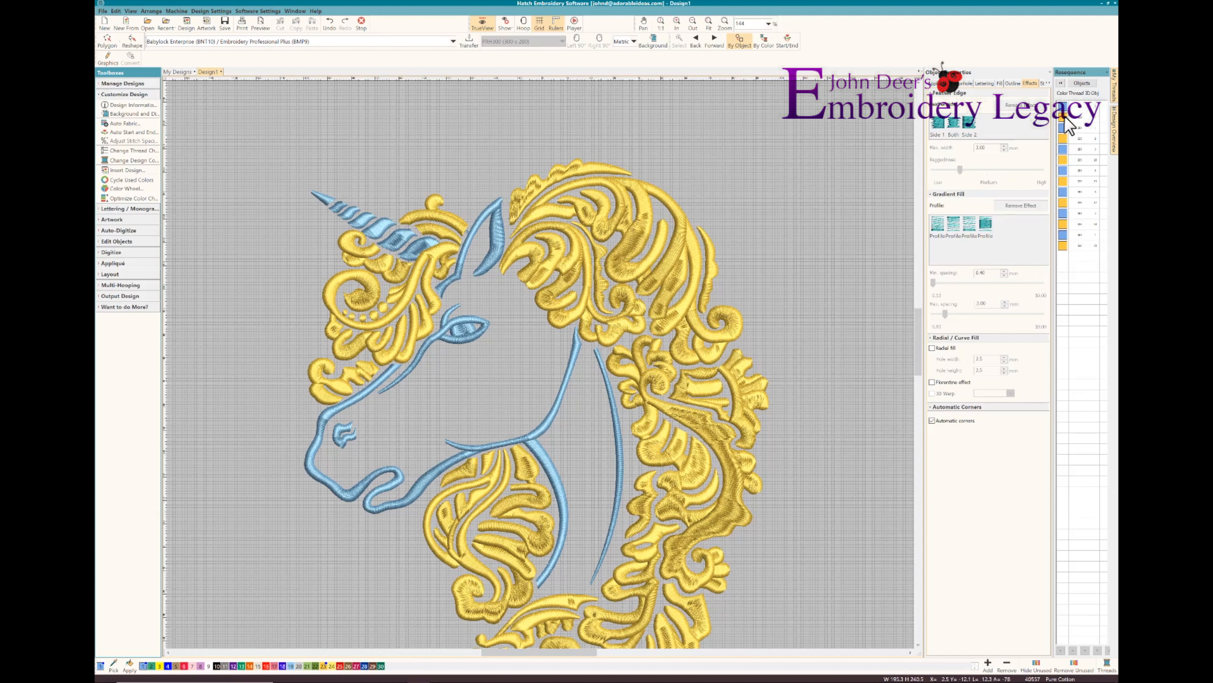
left_click(1061, 139)
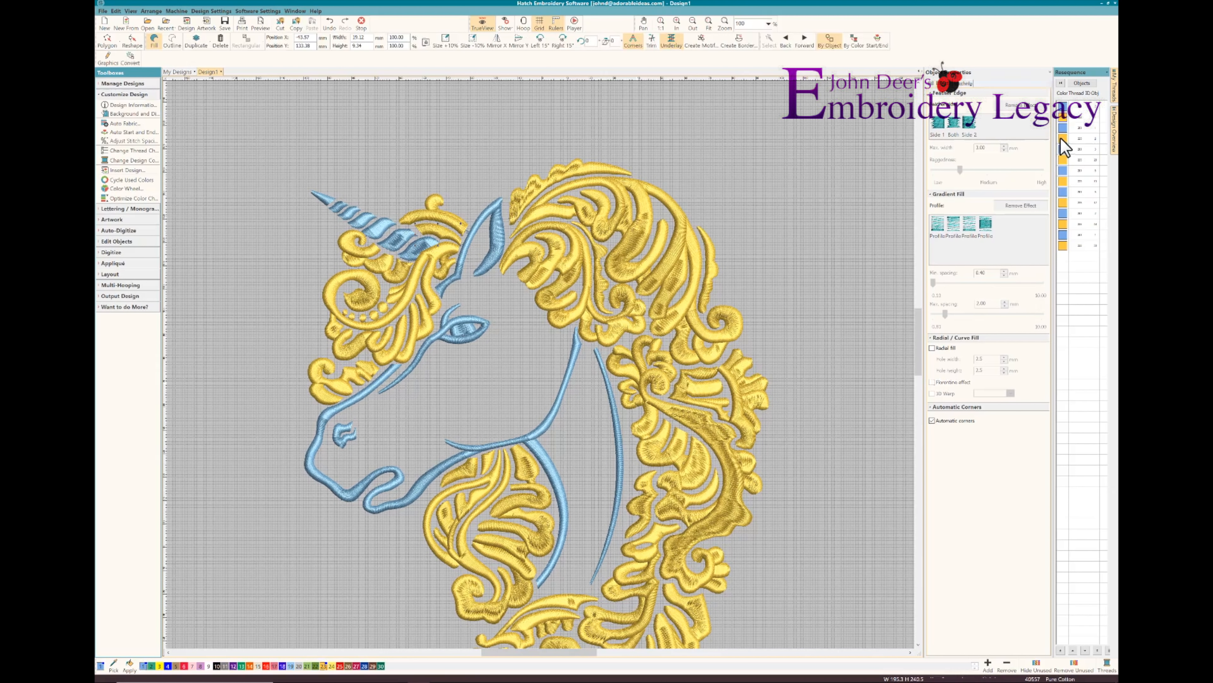
left_click(1065, 247, "shift")
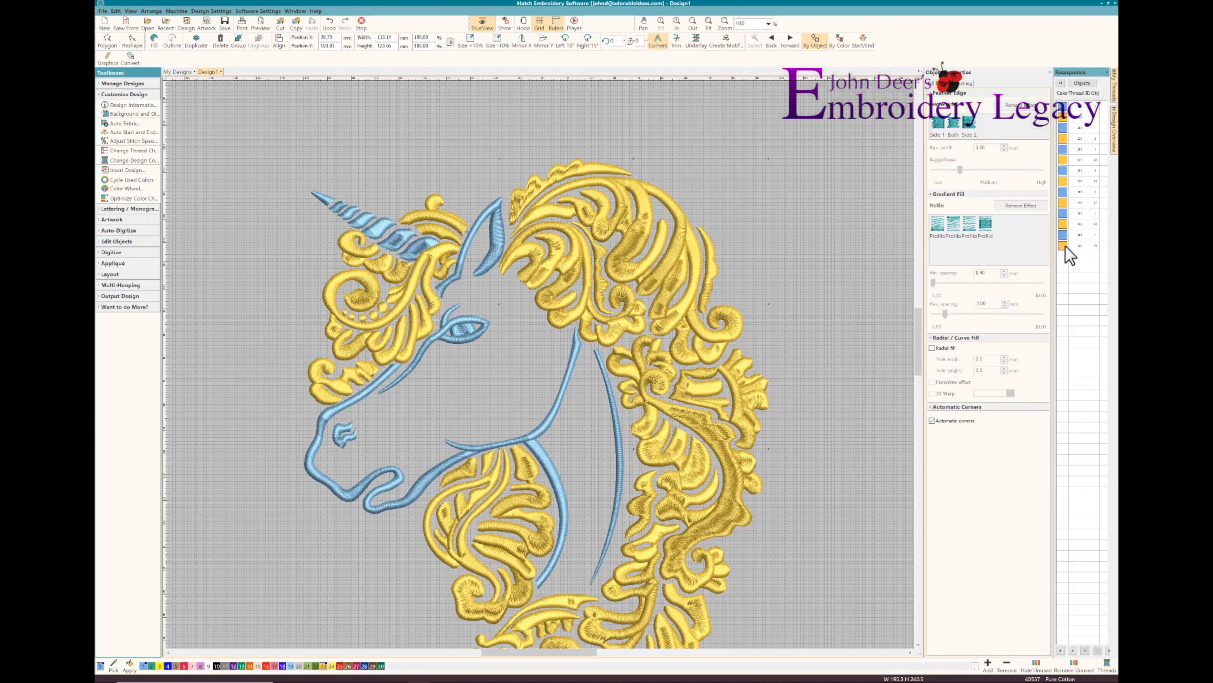
left_click(1065, 225, "ctrl")
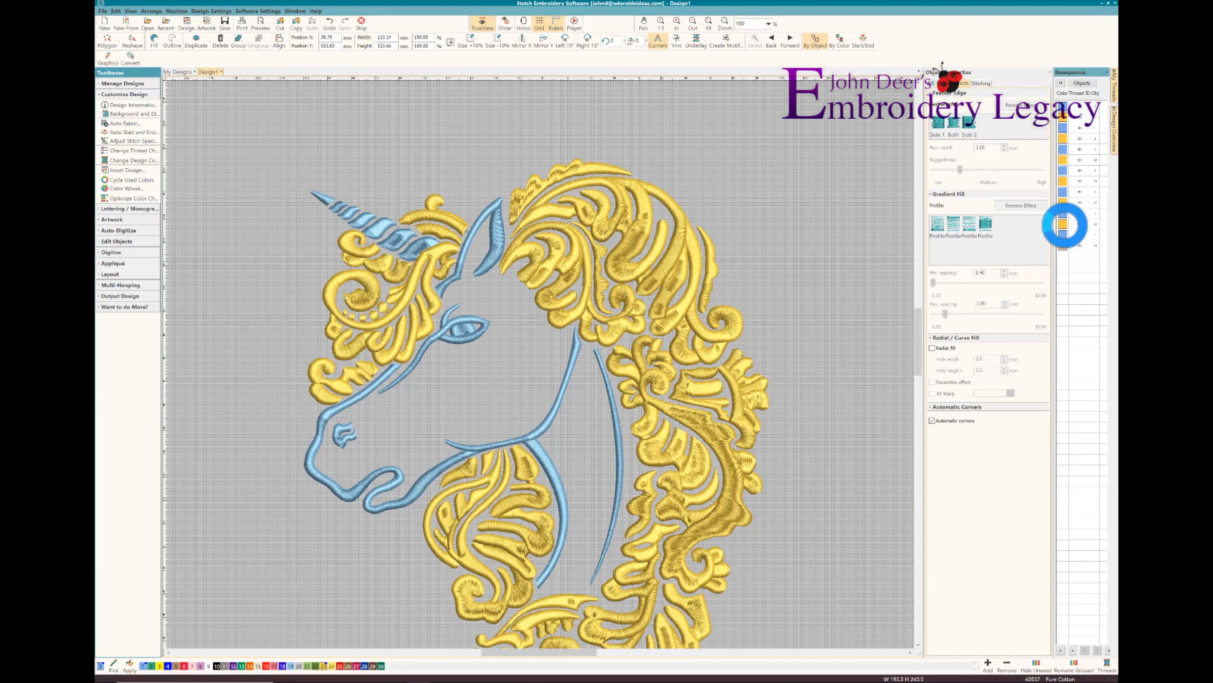
left_click_drag(1064, 228, 1064, 202)
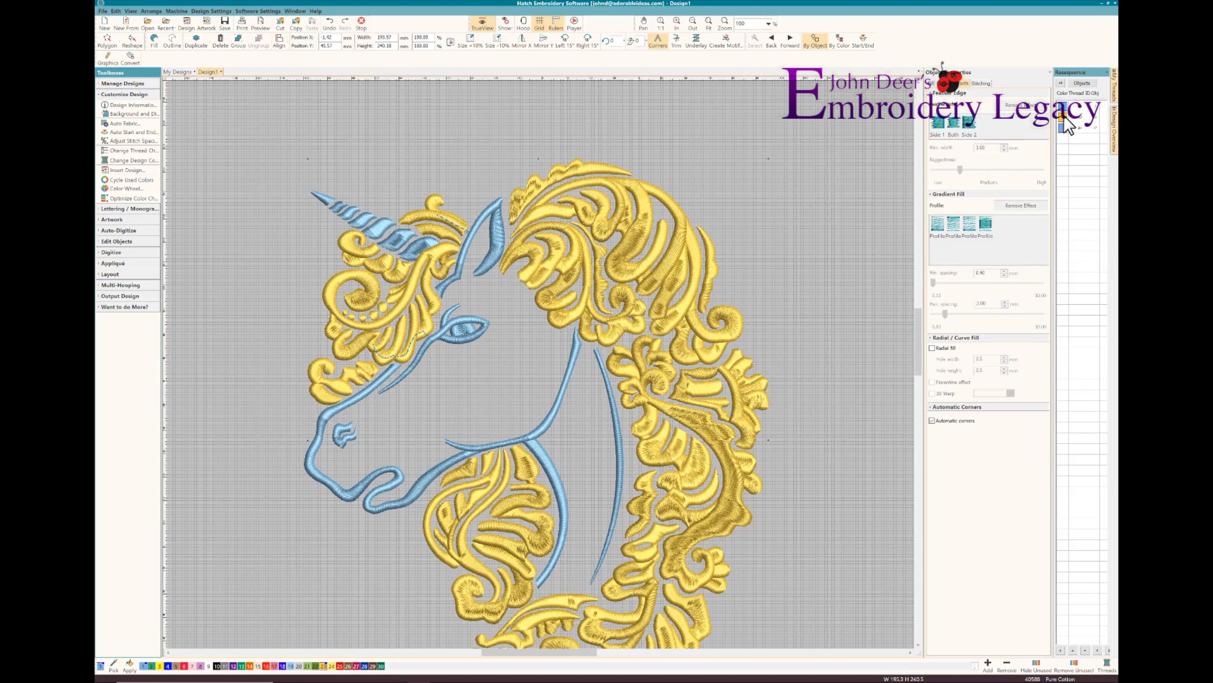
left_click_drag(1063, 116, 1064, 107)
Delete the leftover travel run between the forelock and the ear
left_click(458, 233)
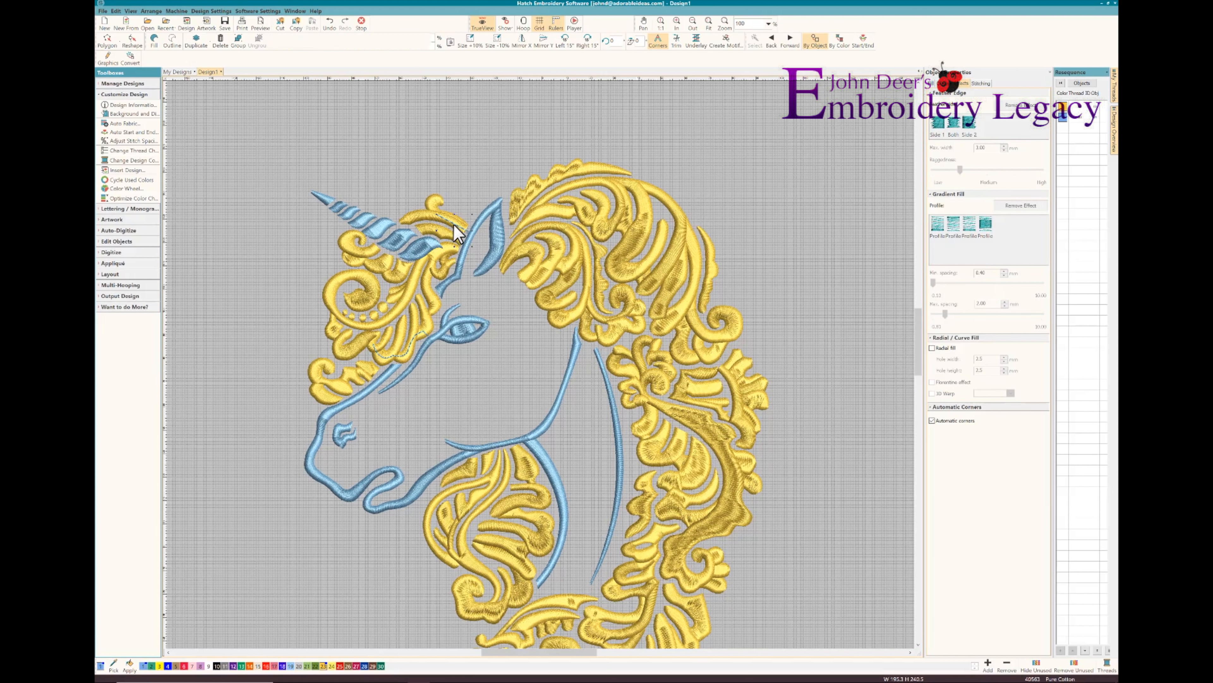
key("Delete")
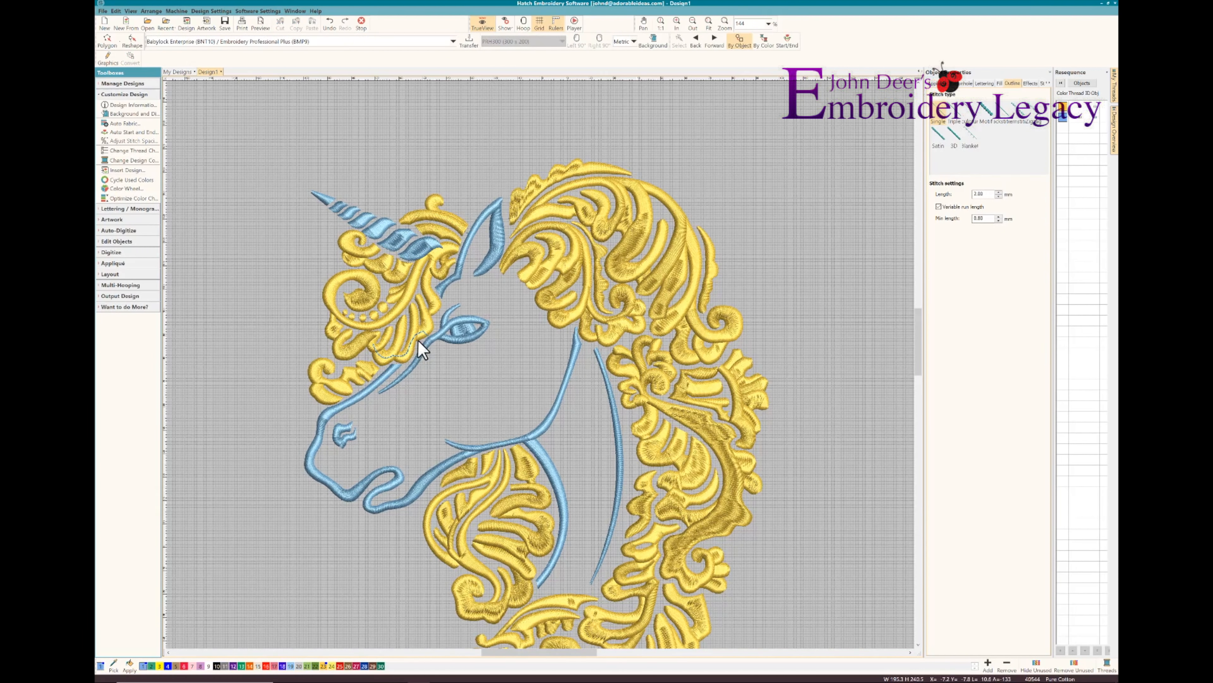
Delete the front outline of the ear and undo the deletion
left_click(470, 242)
key("Delete")
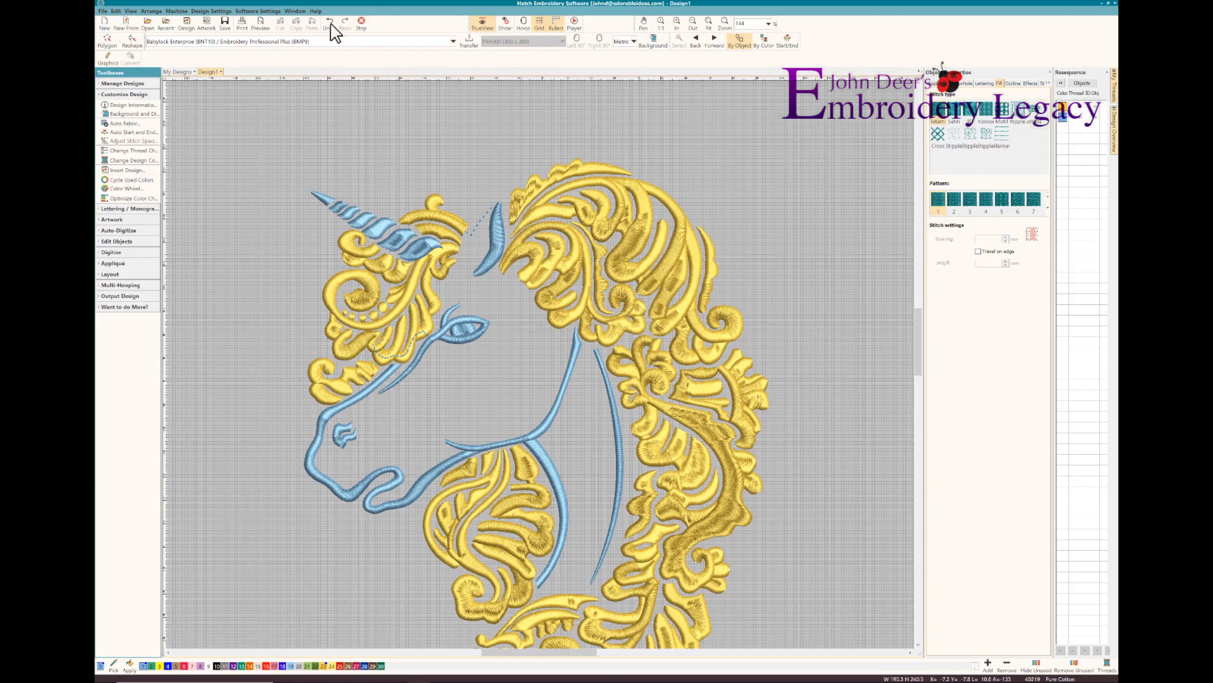
left_click(331, 24)
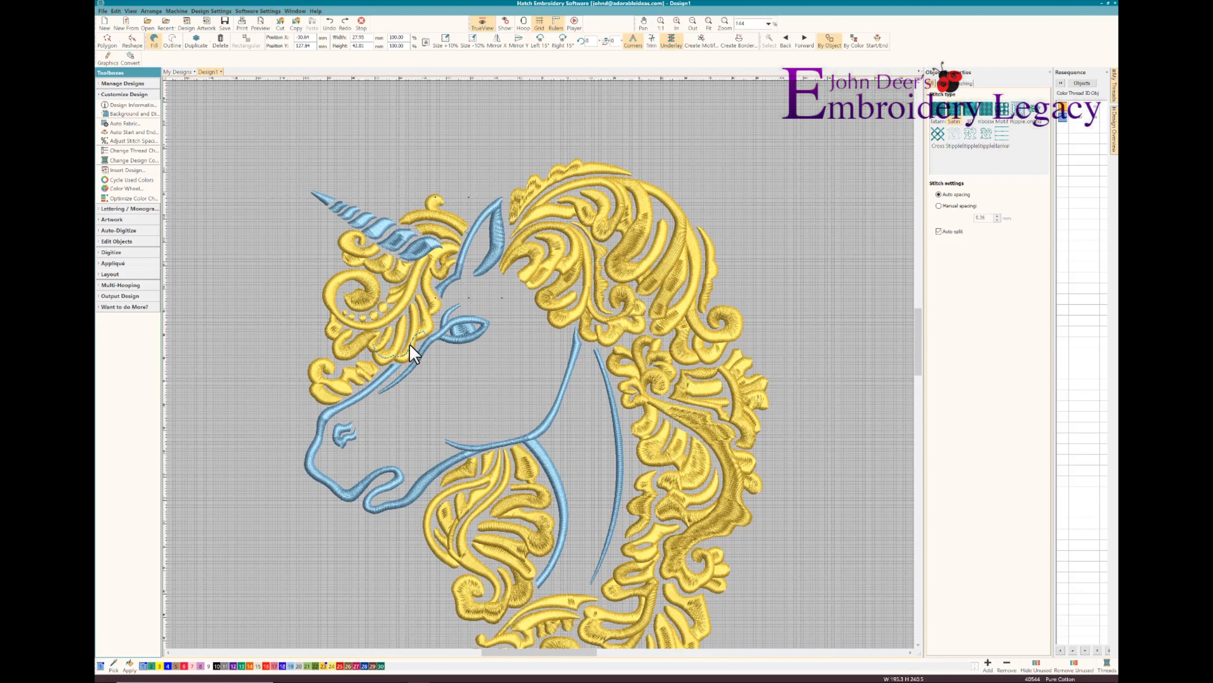
Delete the remaining travel run hidden beneath the front outline of the ear
key("Delete")
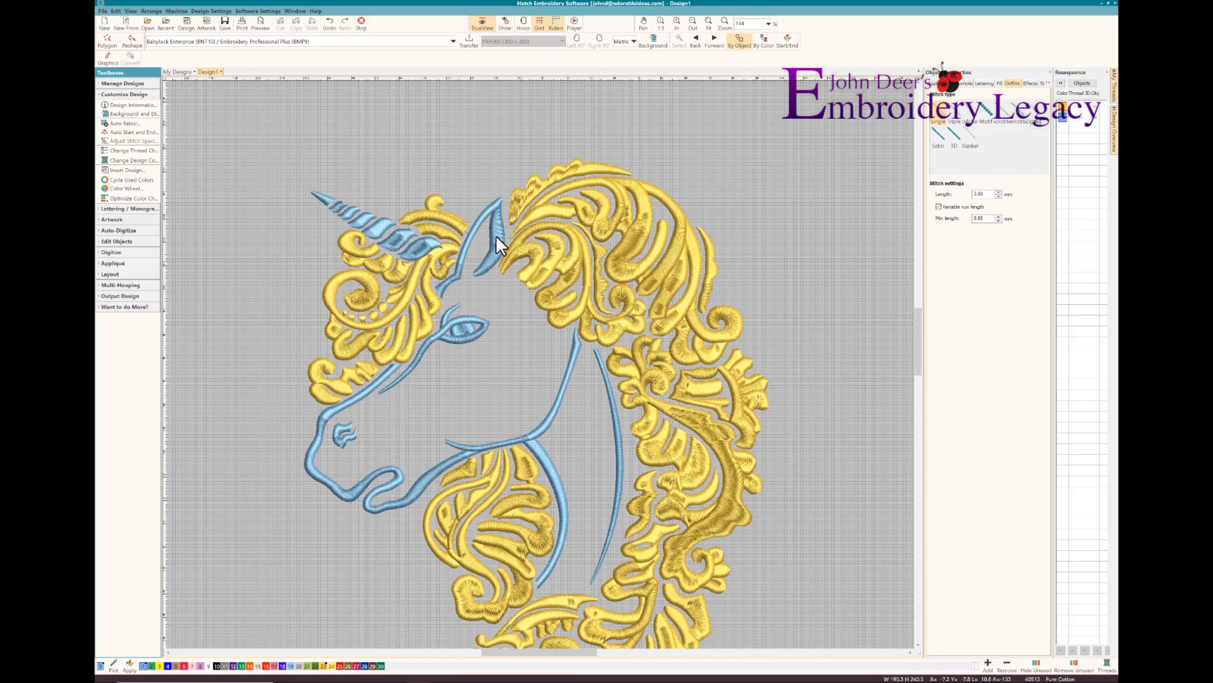
Change the fill of the whole golden yellow colour block to Tatami and settle on pattern 17
left_click(1064, 115)
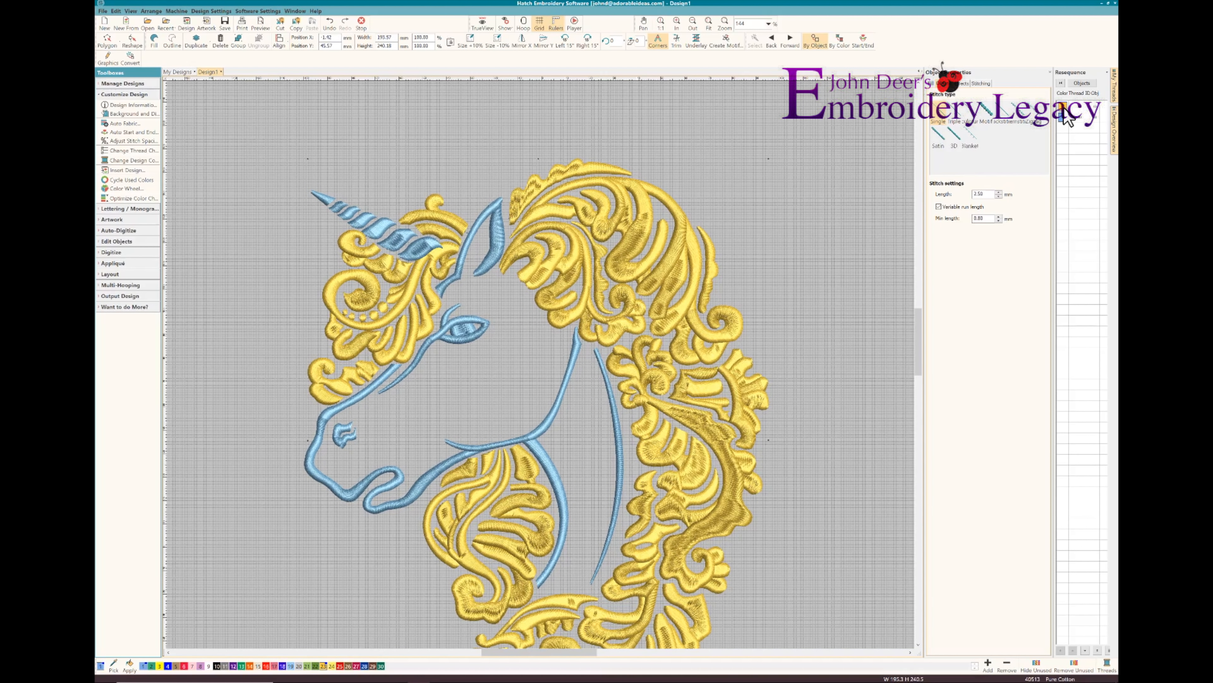
left_click(931, 83)
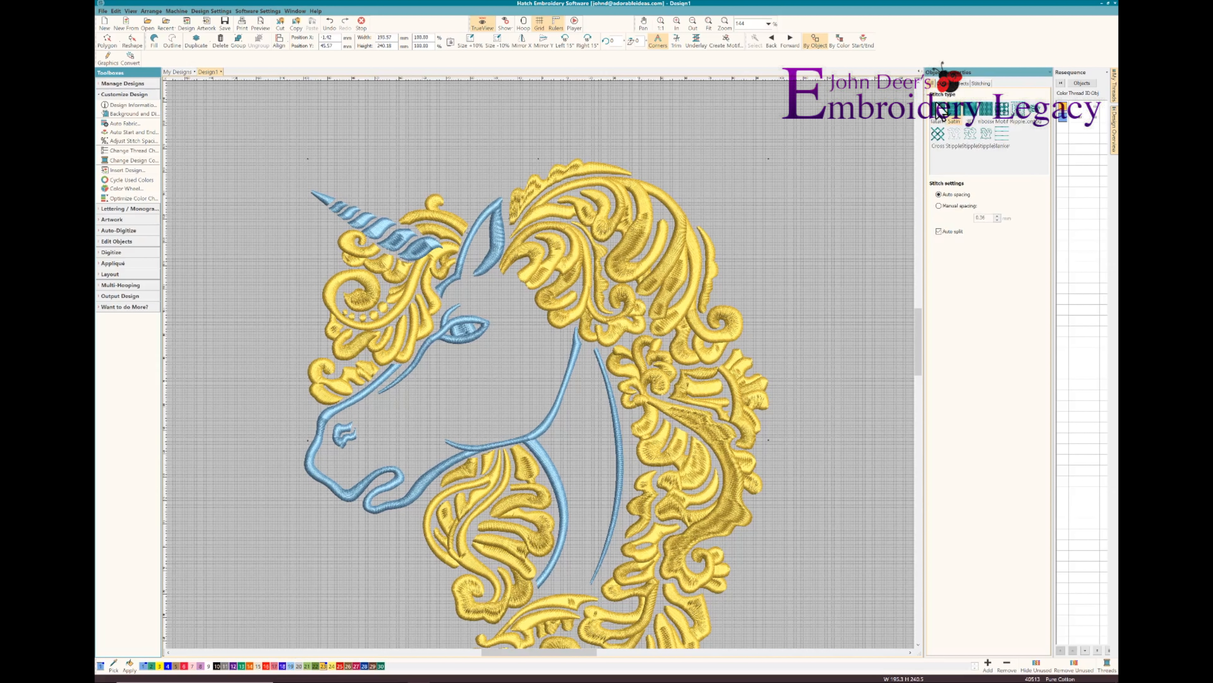
left_click(941, 122)
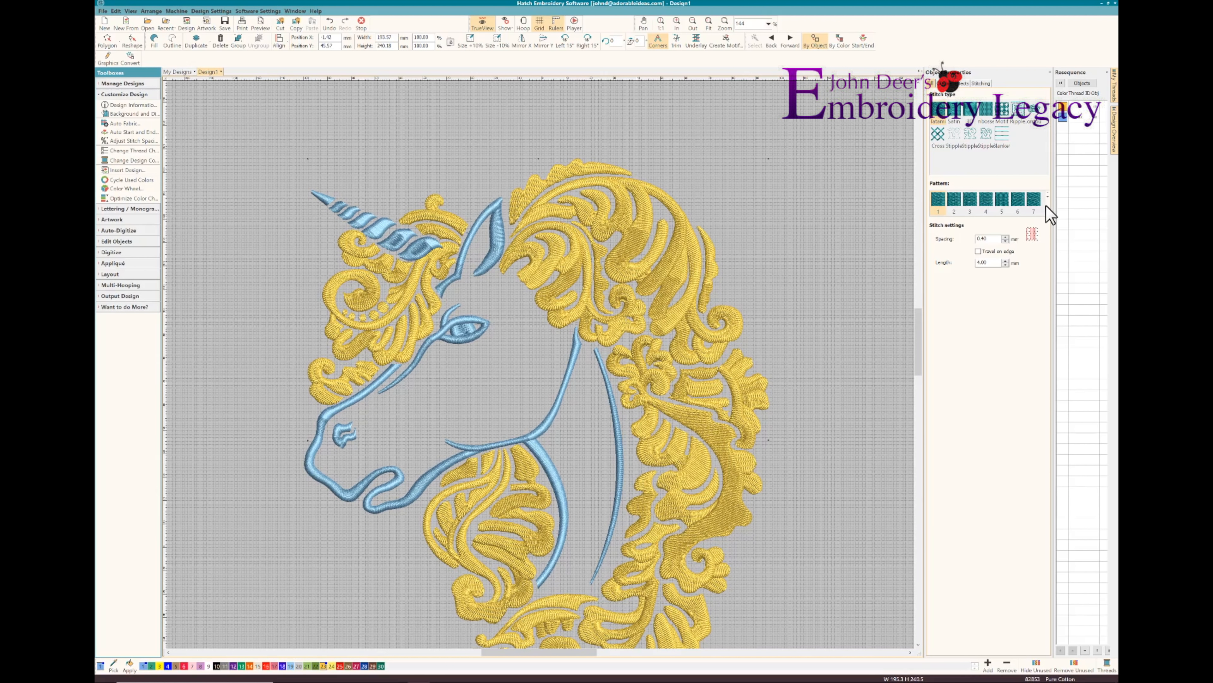
left_click(1048, 210)
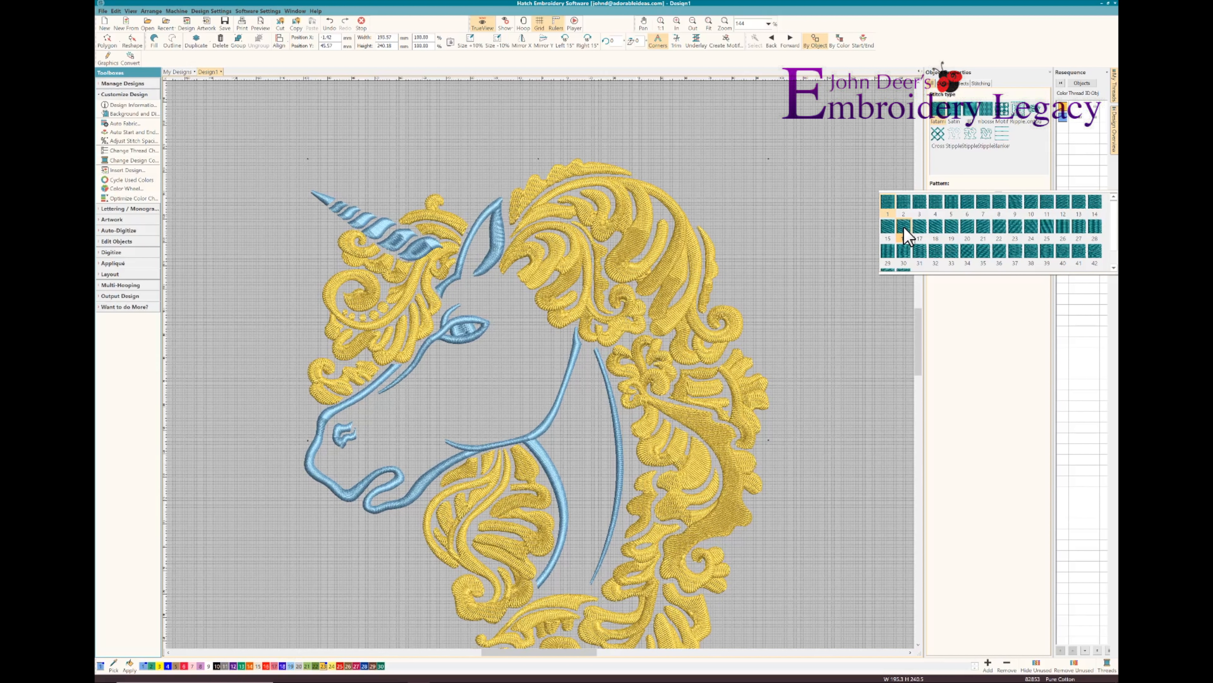
left_click(904, 229)
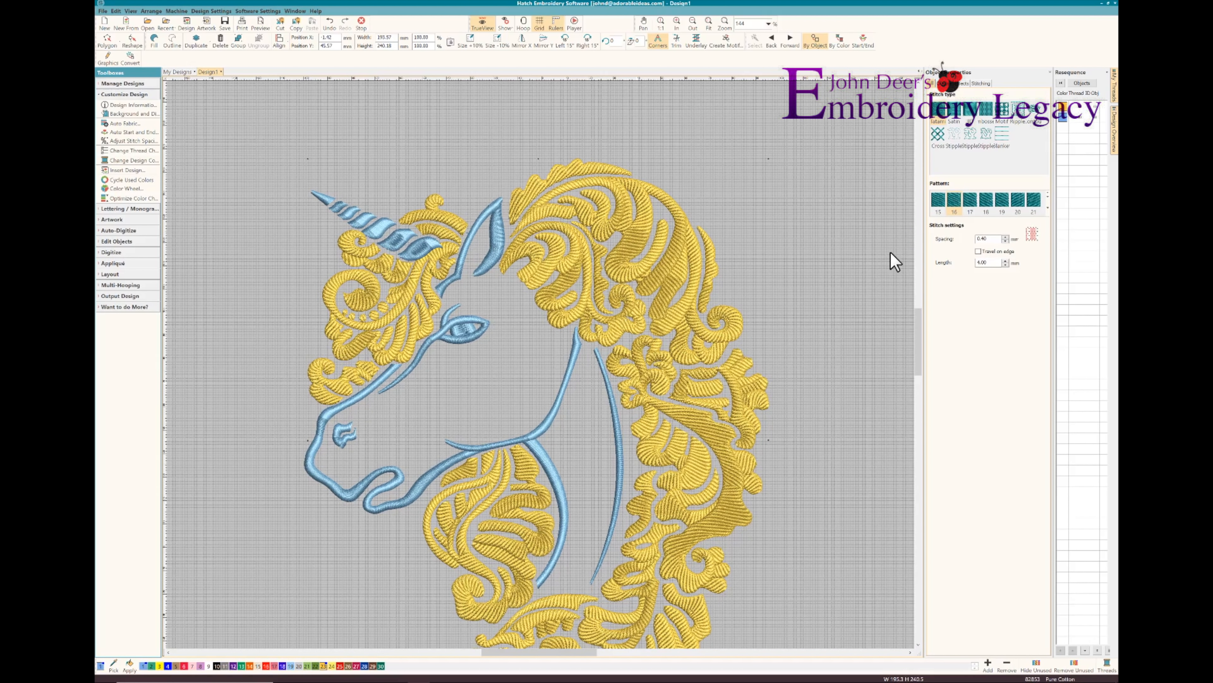
left_click(1047, 206)
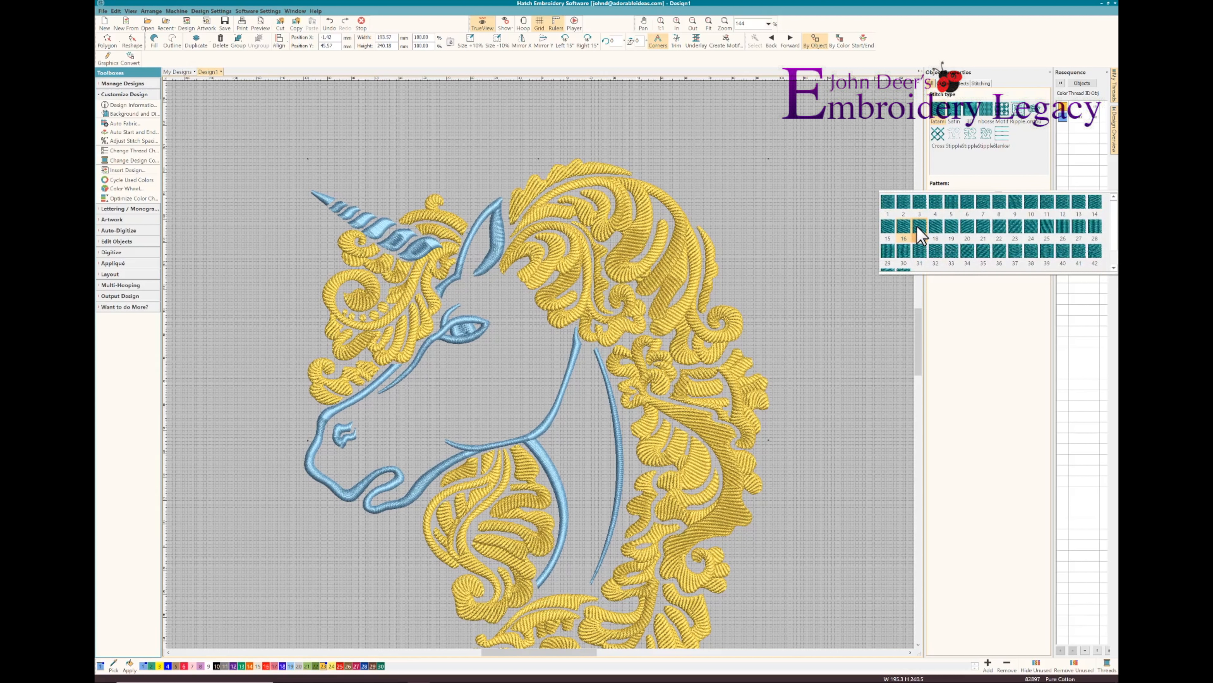
left_click(916, 225)
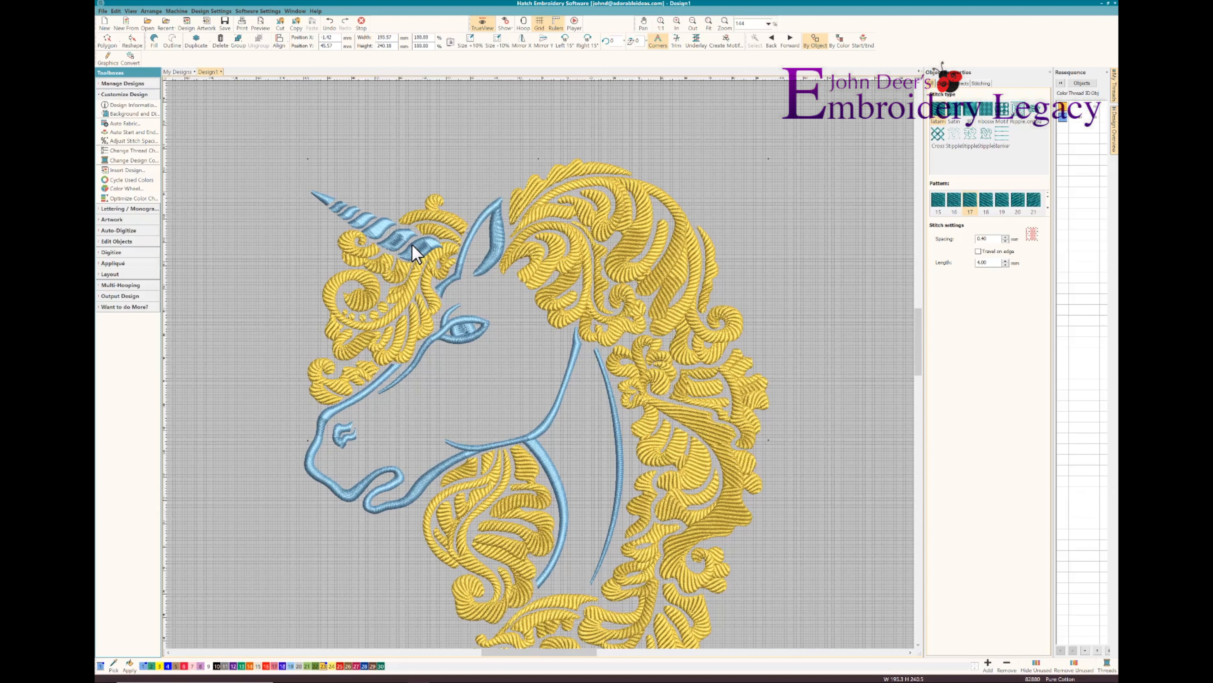
Change the fill of the unicorn's horn segments and the eye to Tatami
left_click(415, 219)
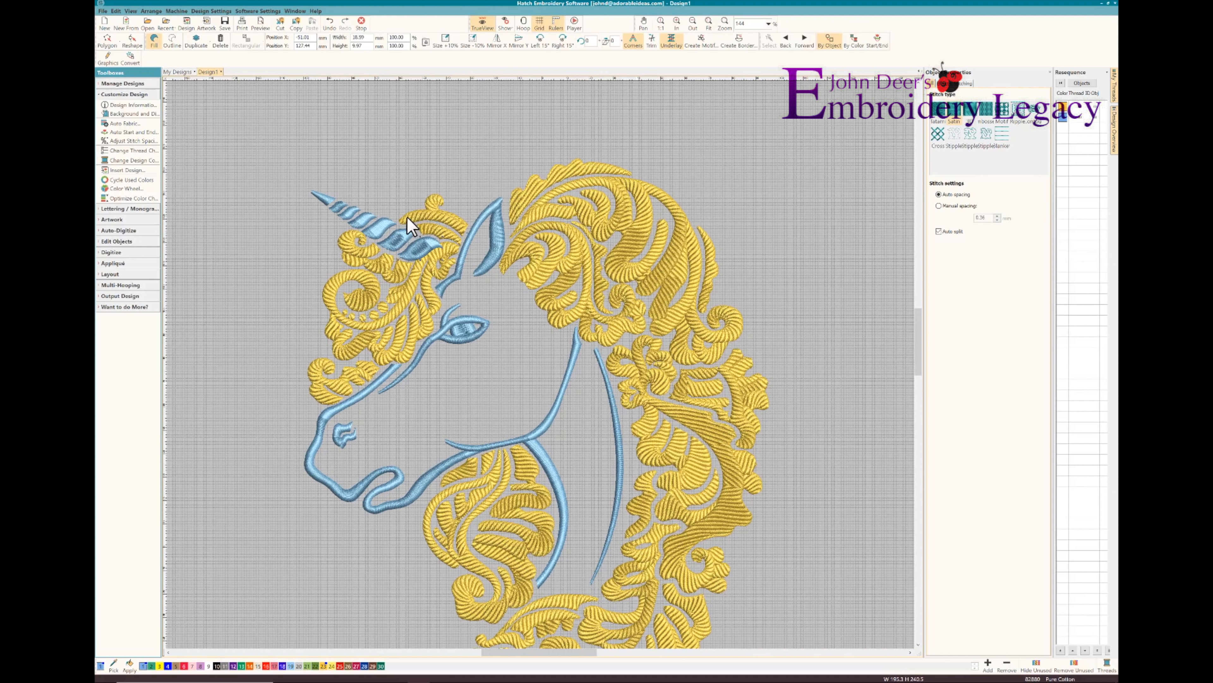
left_click(385, 234, "ctrl")
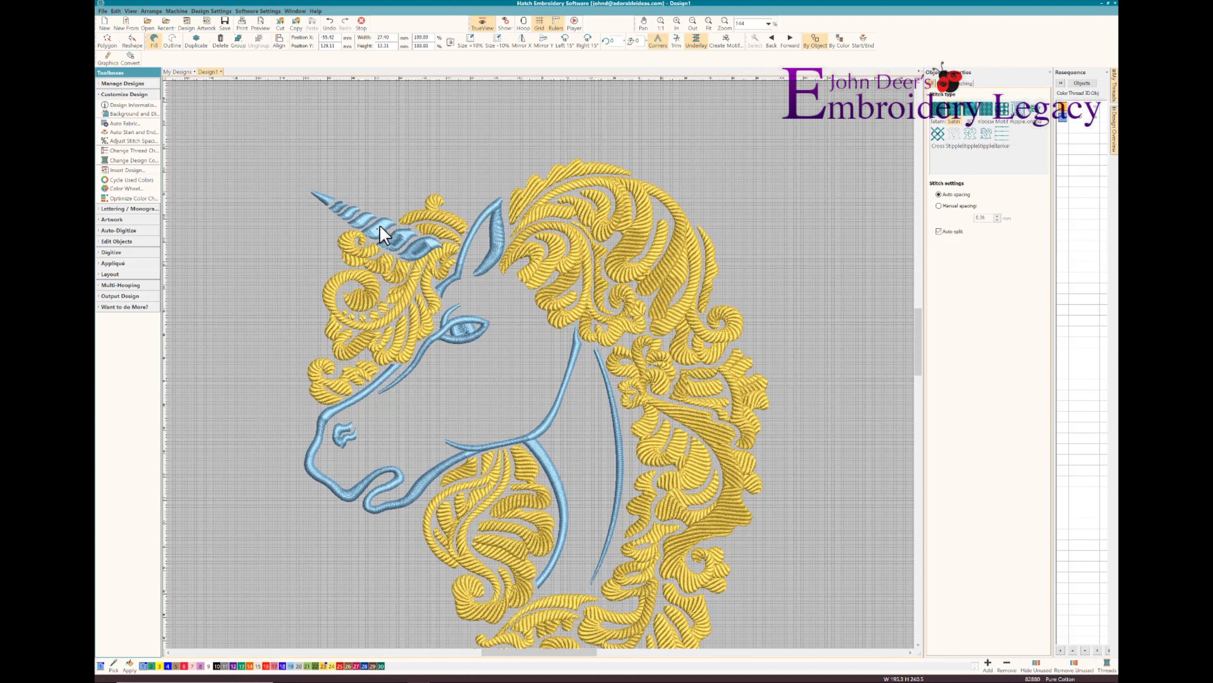
left_click(347, 209)
left_click(353, 206)
left_click(383, 224)
left_click(418, 251)
left_click(983, 135)
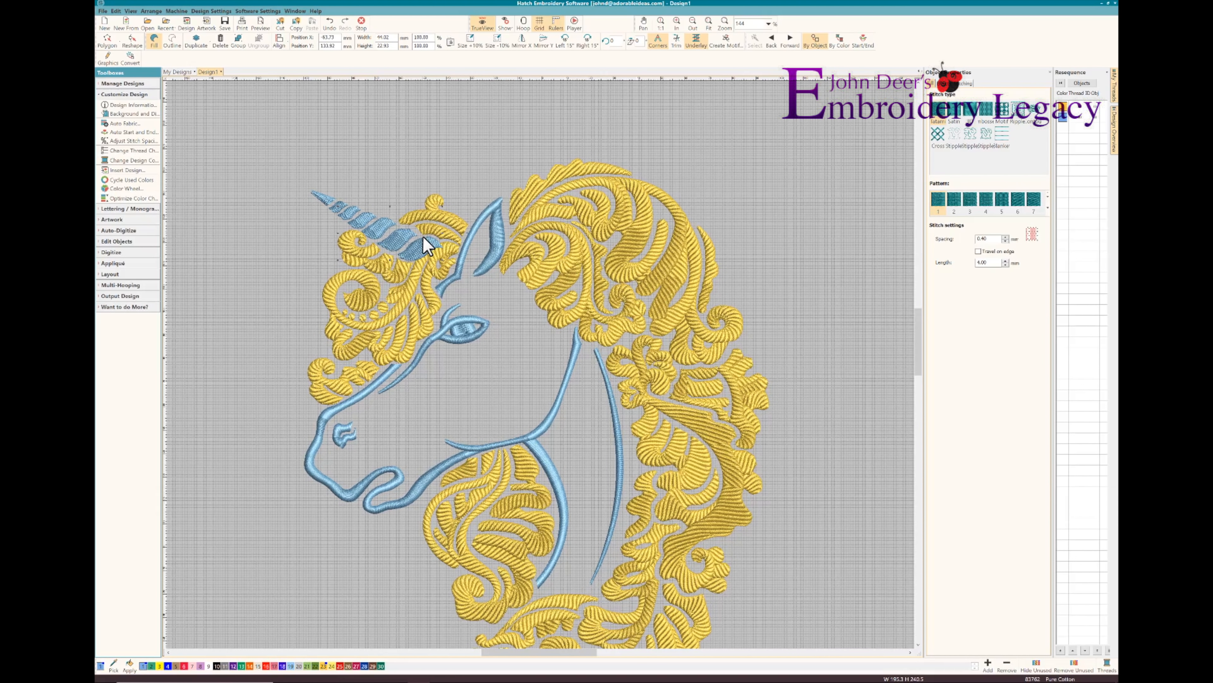
left_click(479, 335)
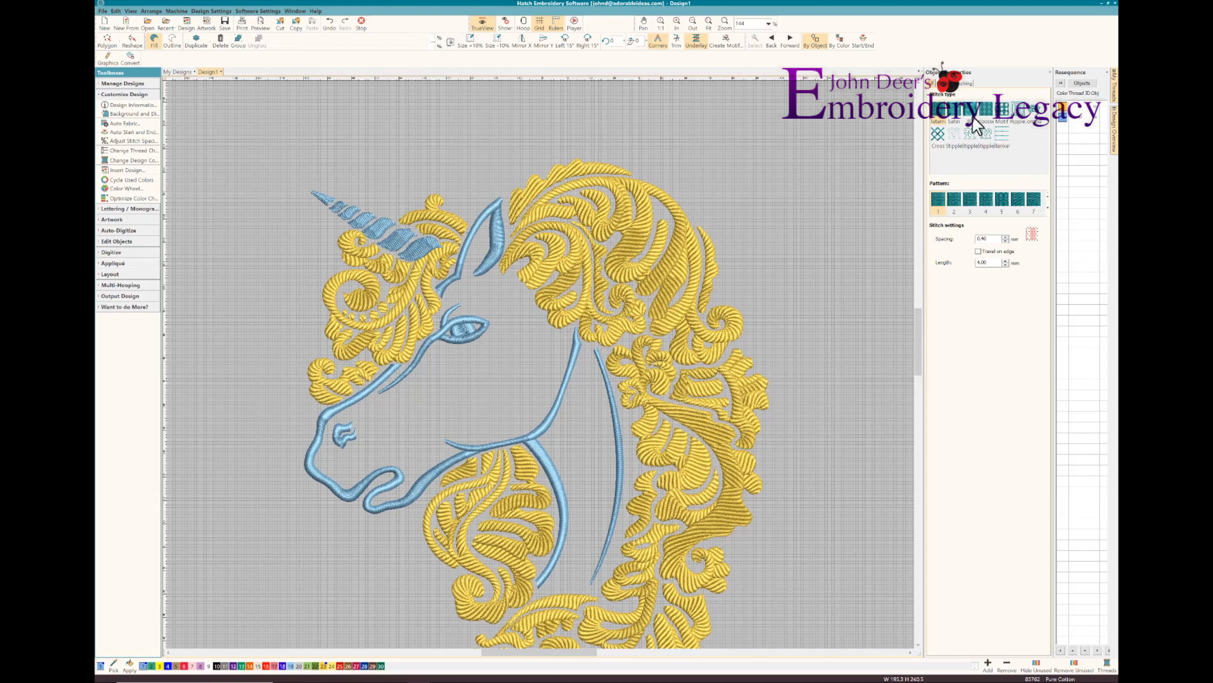
left_click(939, 111)
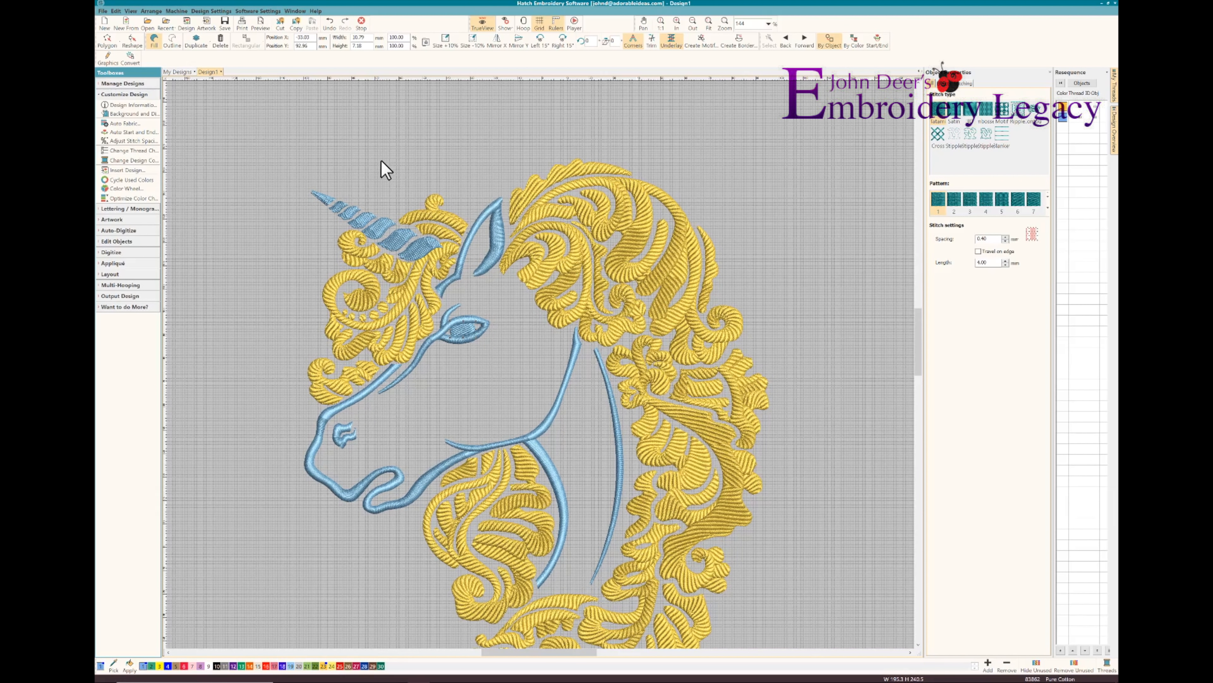
Recolour the entire blue block of the horn, ear, eye and head outlines to pale yellow
left_click(1062, 119)
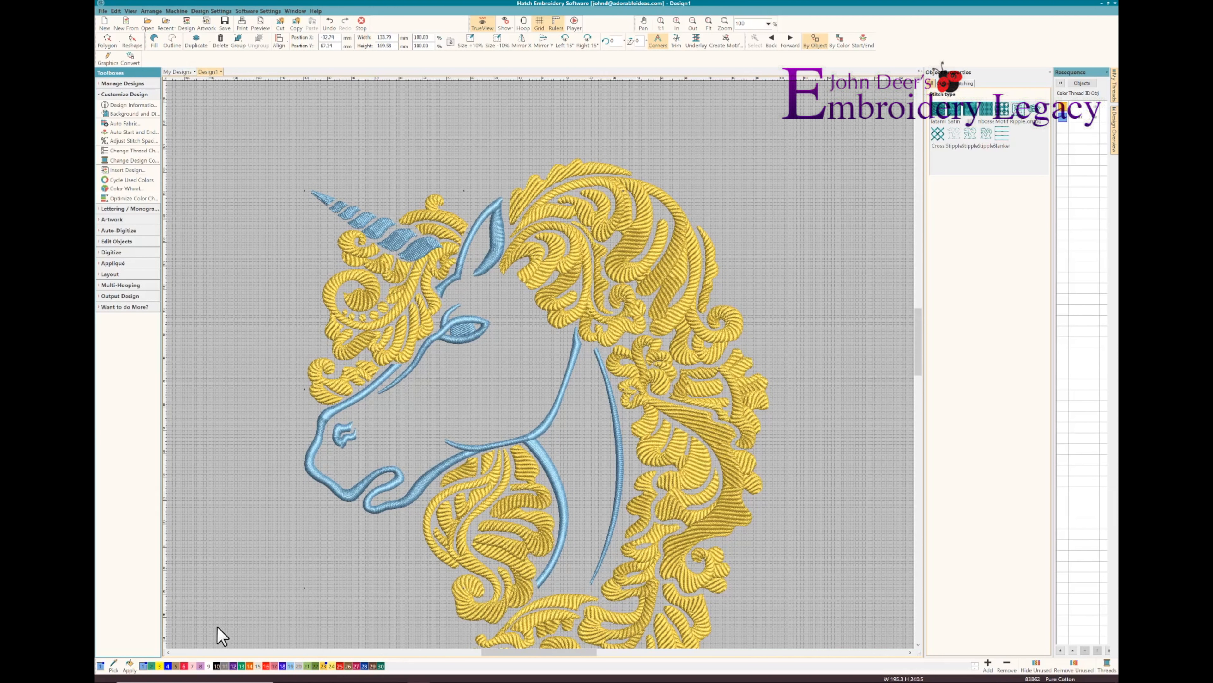
left_click(331, 665)
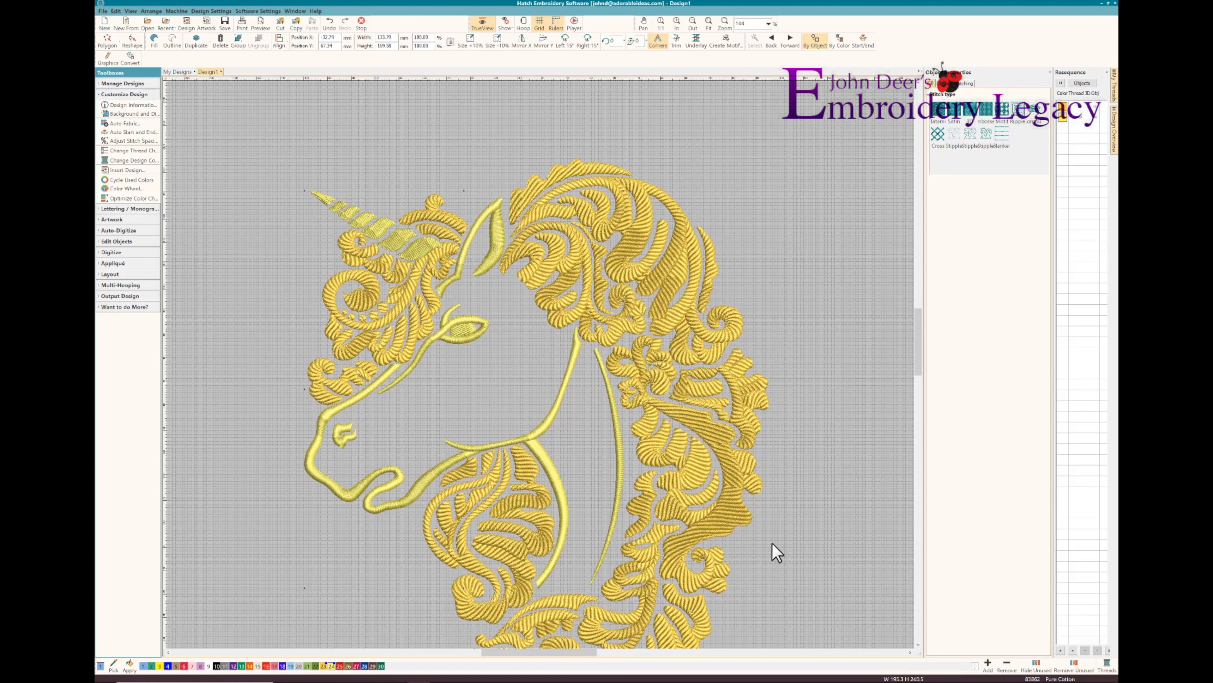
left_click(918, 644)
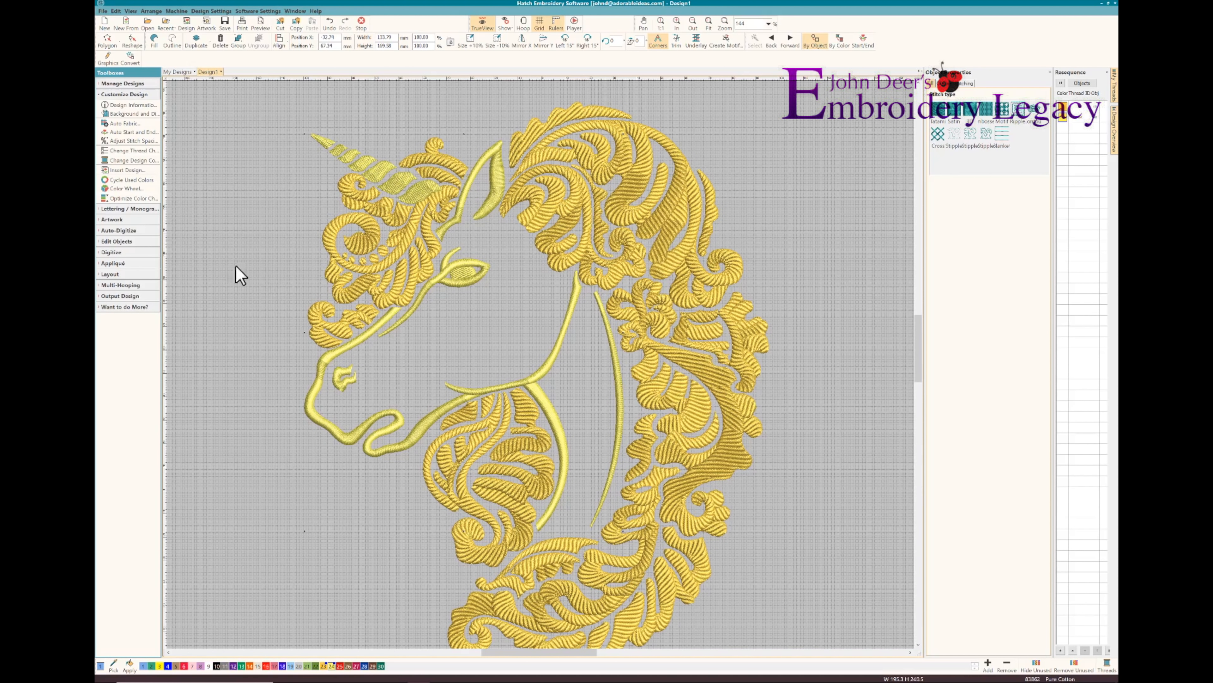
Start a new lettering object and choose a narrow embroidery font for it from the font list
left_click(129, 209)
left_click(117, 116)
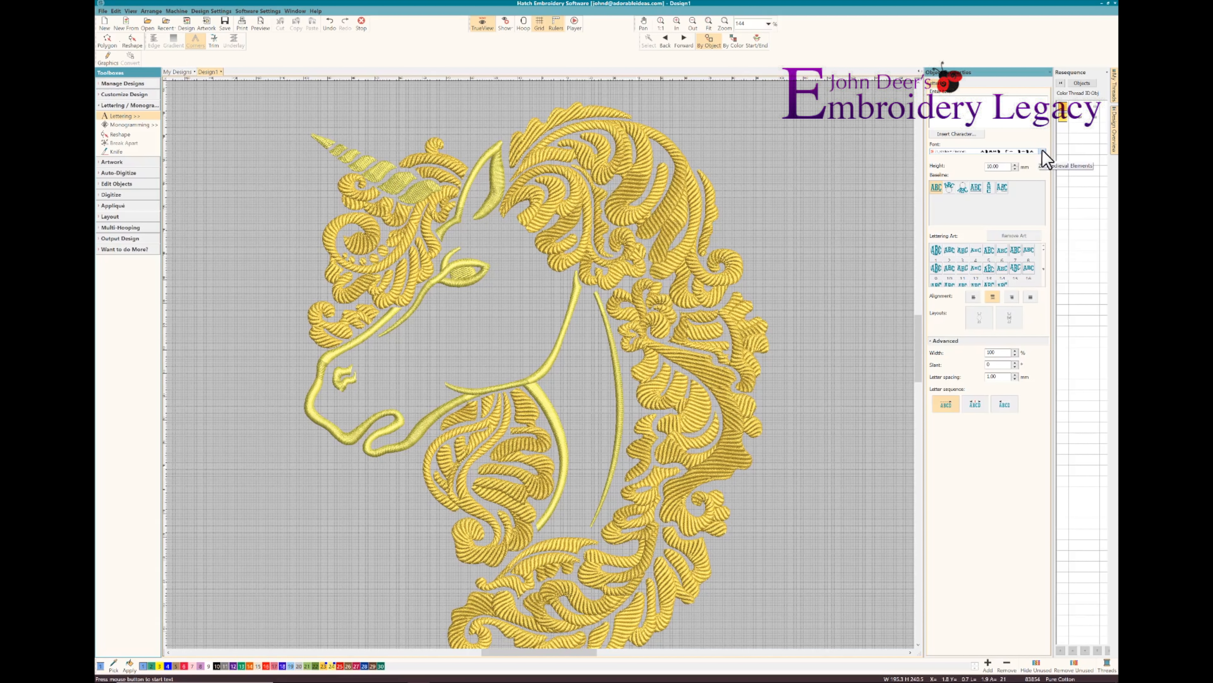
left_click(1043, 152)
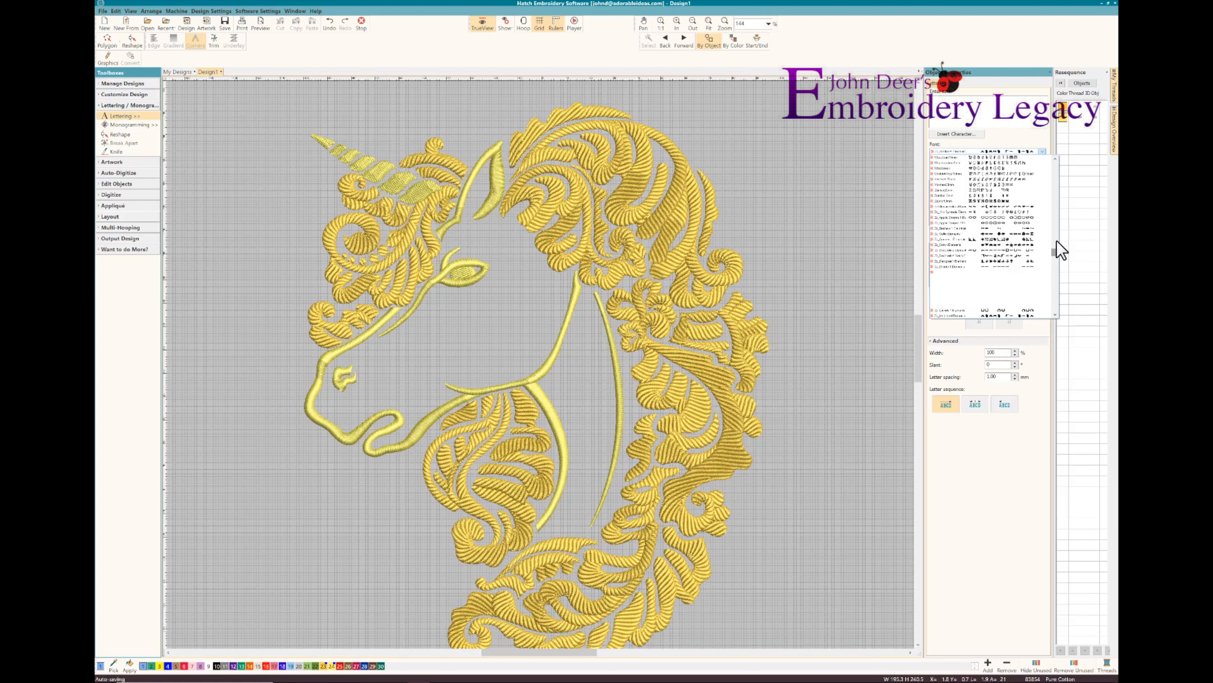
left_click(1055, 242)
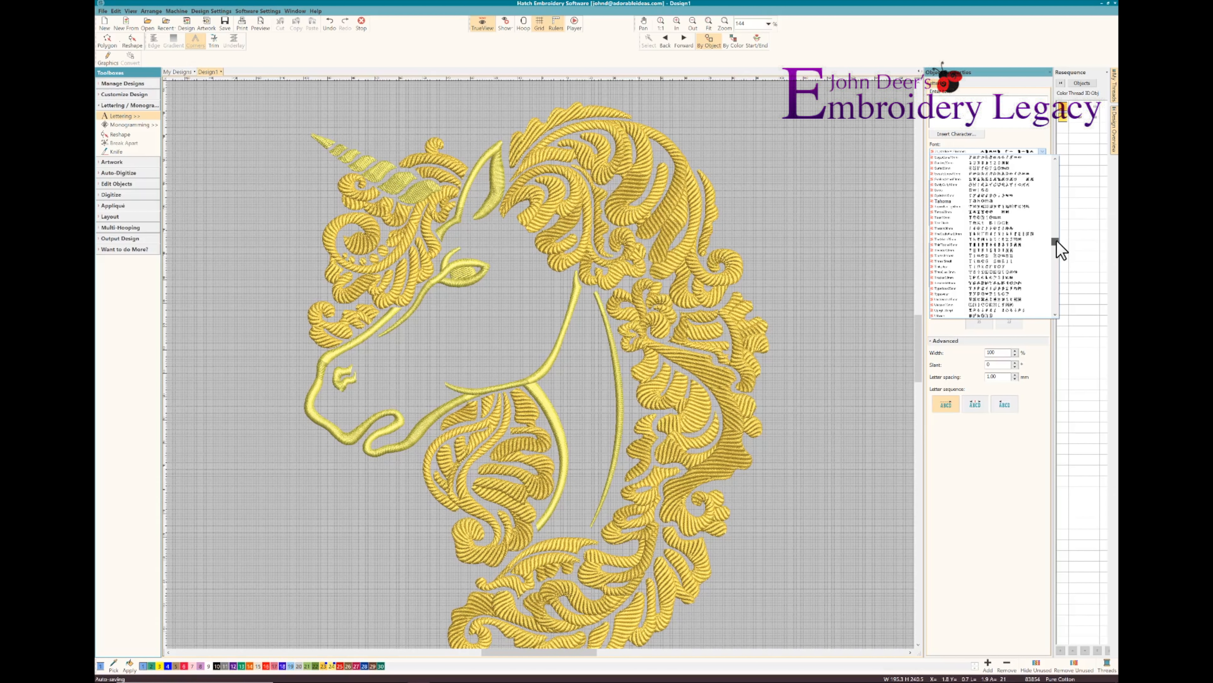
scroll(1061, 249, "up", 2)
scroll(1060, 249, "up", 1)
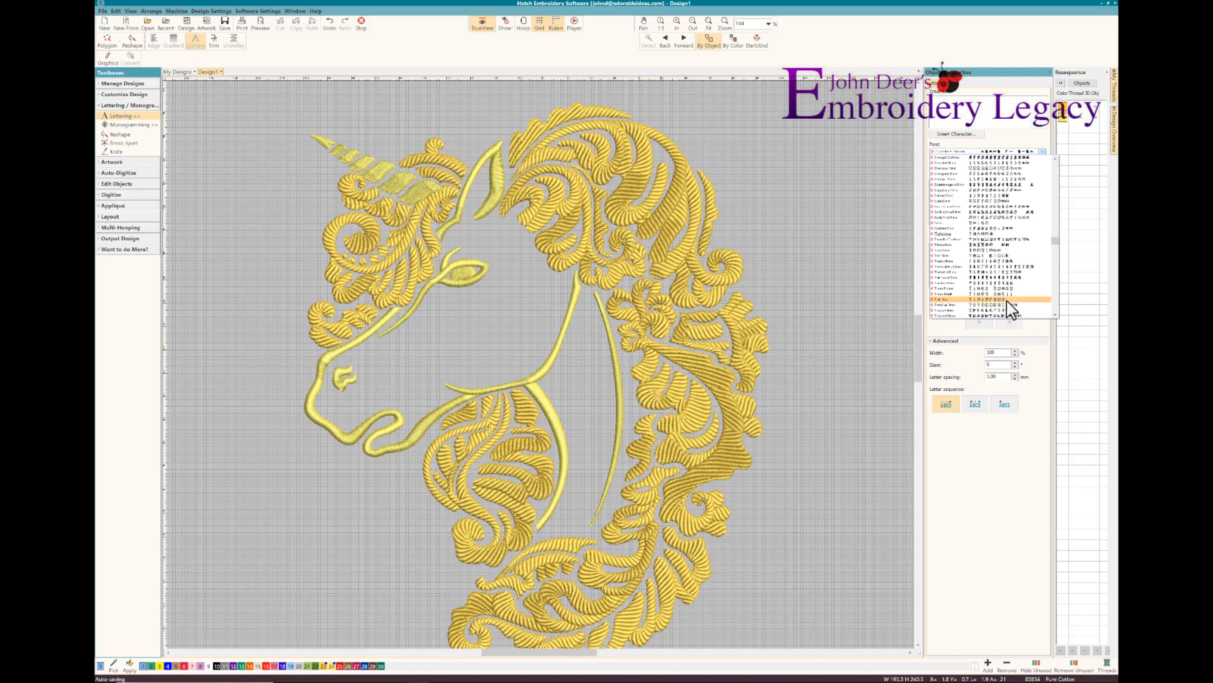
scroll(1051, 168, "up", 5)
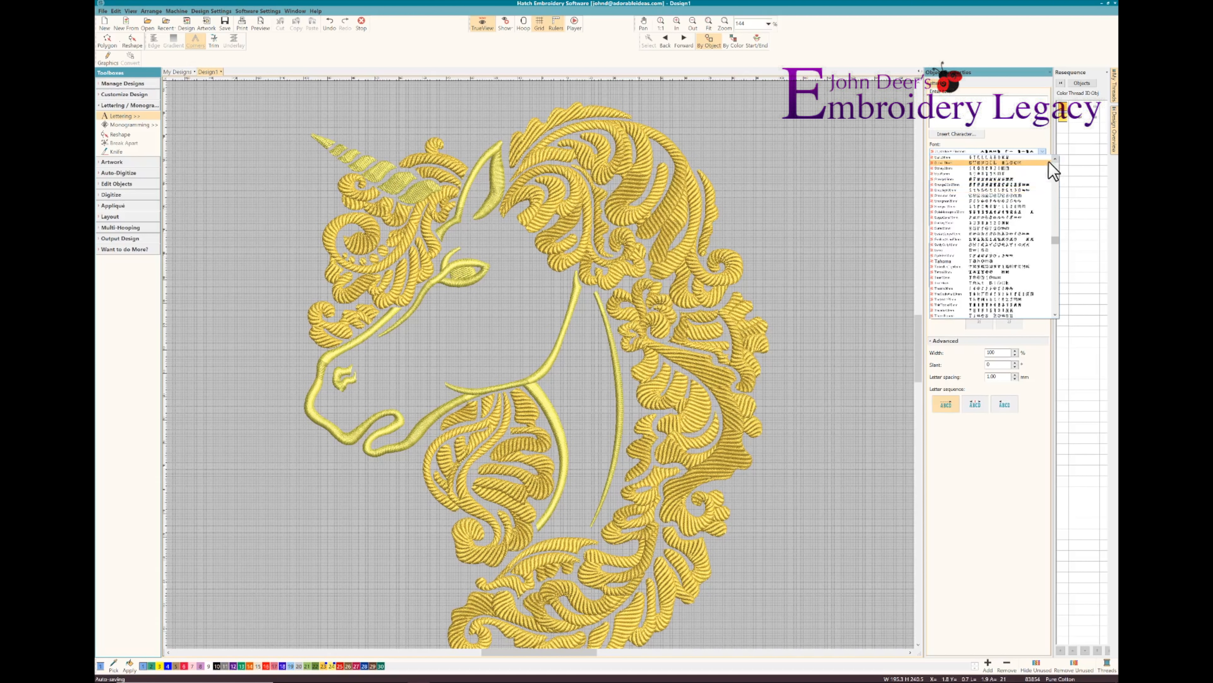
left_click(940, 175)
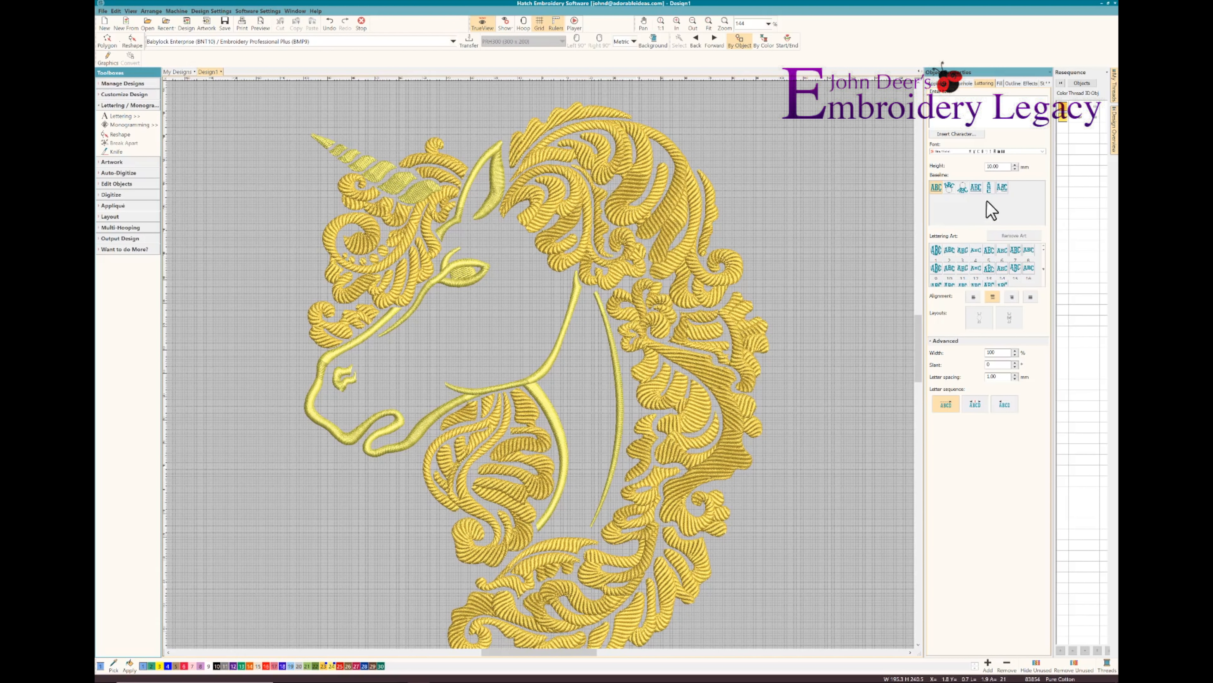
Place lettering with the presenter's full name across the unicorn's cheek and neck, using the custom-shape baseline
left_click(1002, 187)
type("J")
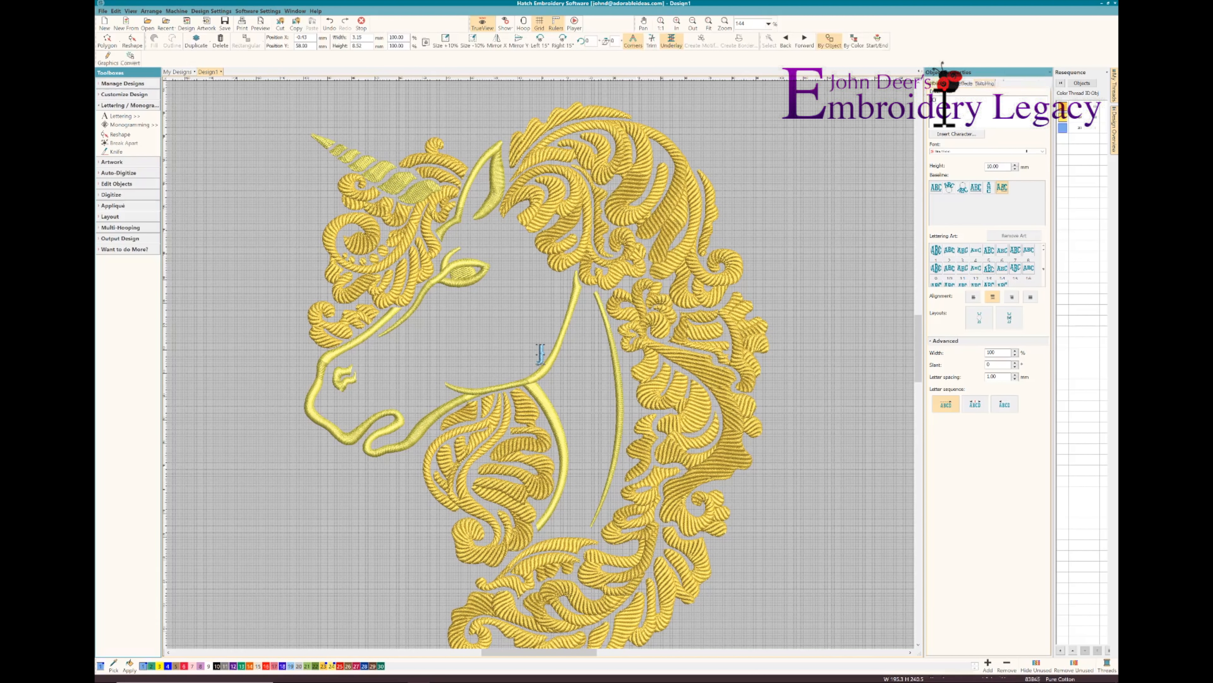
type("OHN DEER")
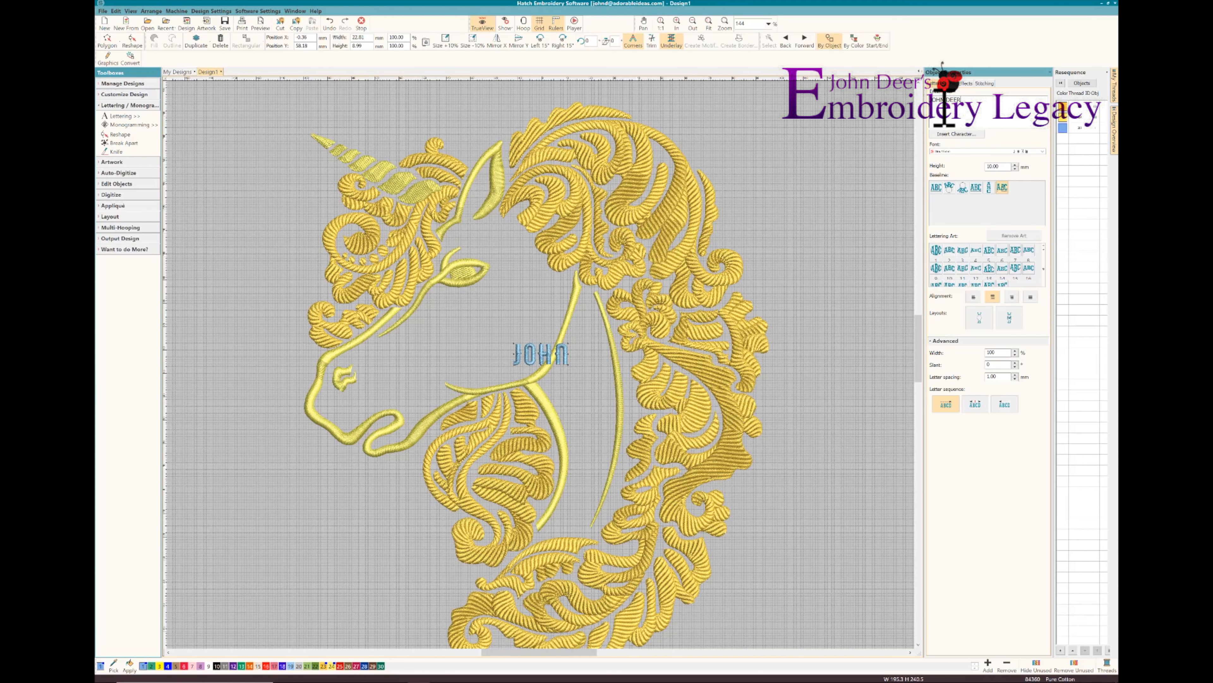
key("Return")
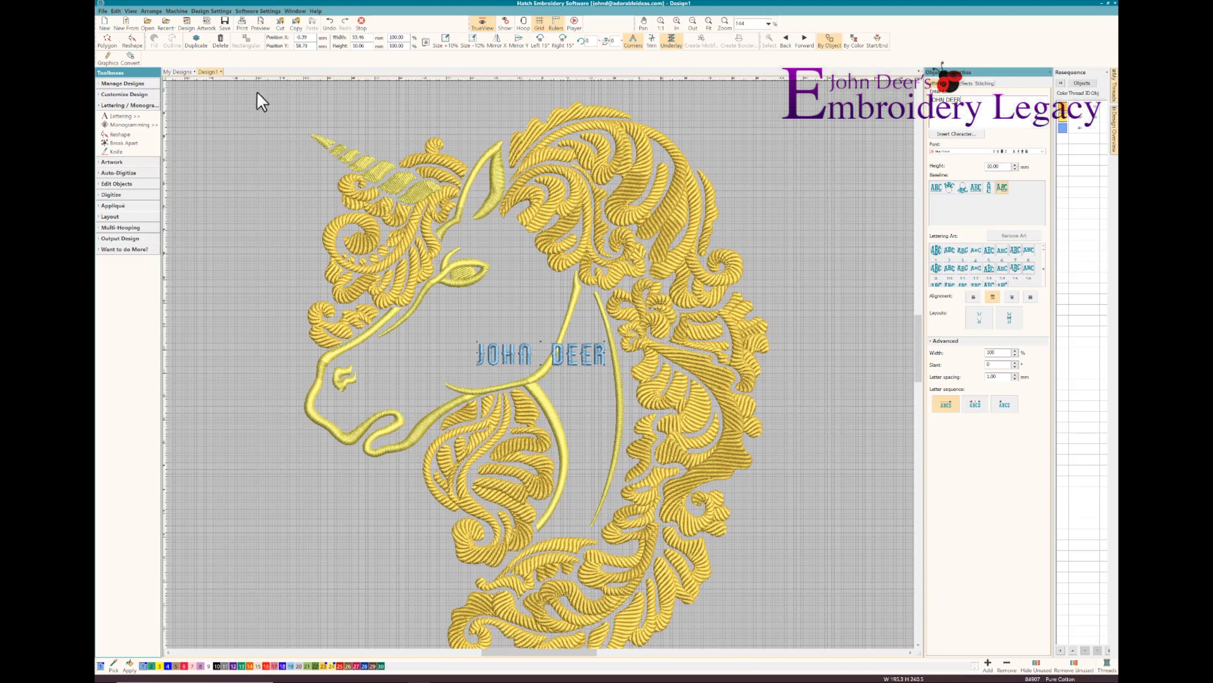
Reshape the name lettering's baseline into a gentle upward arch
left_click(132, 41)
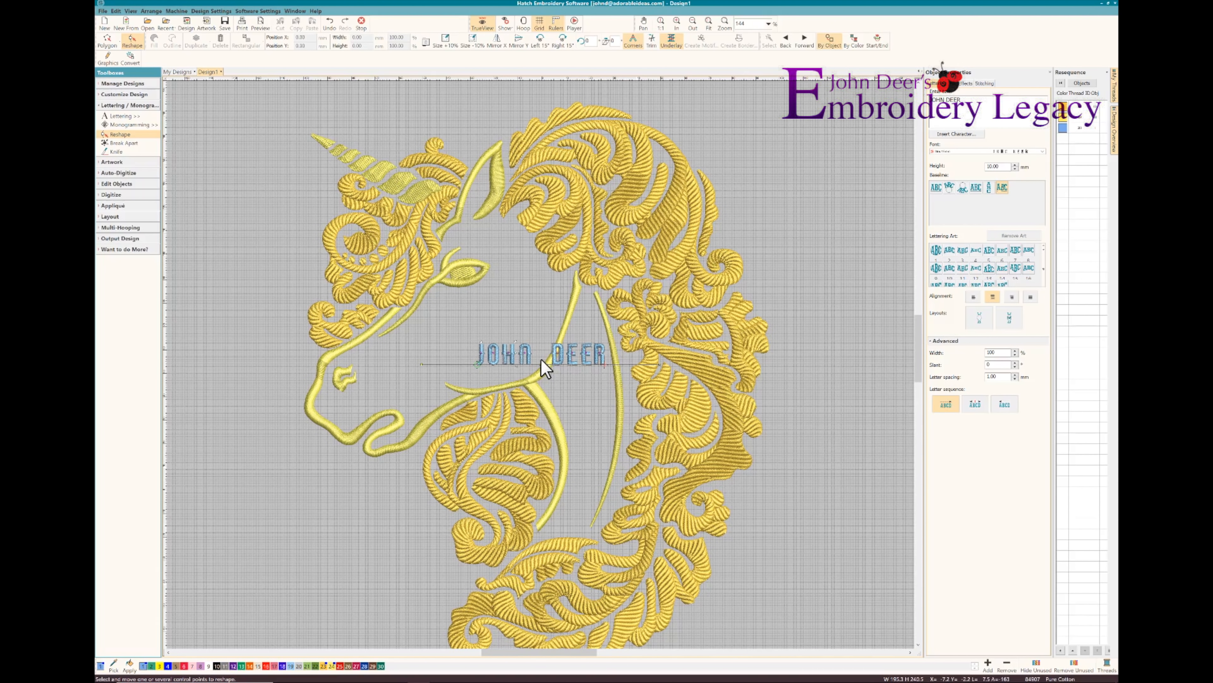
left_click_drag(541, 355, 540, 340)
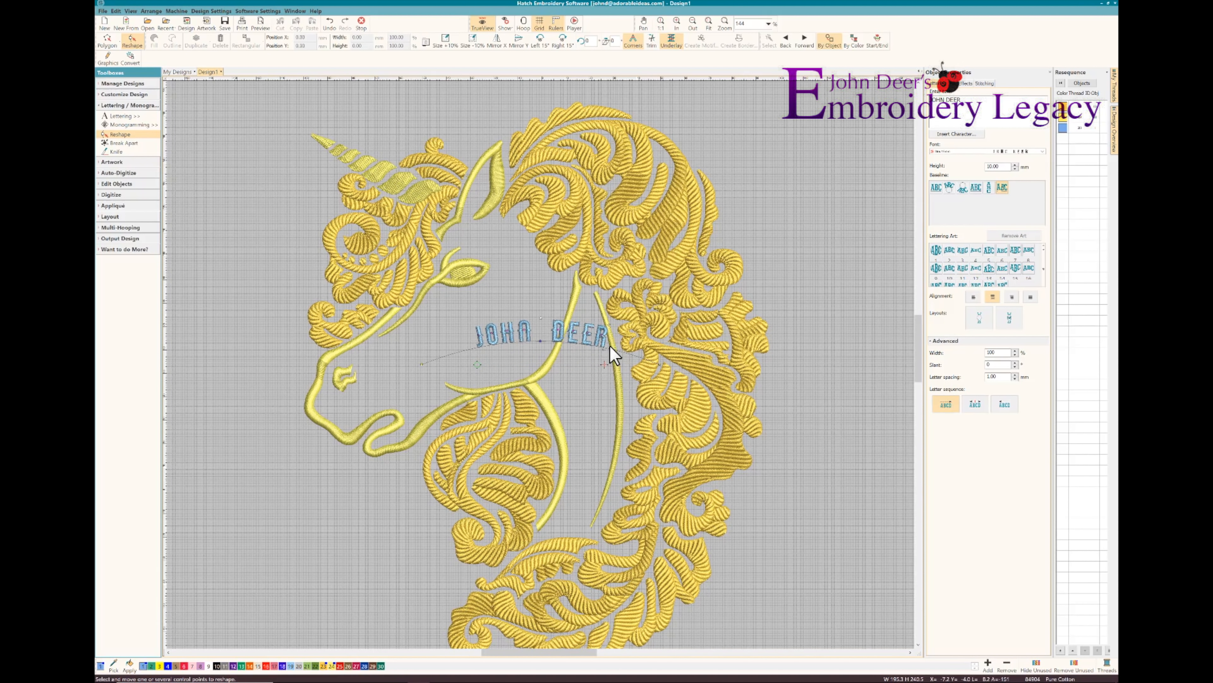
key("Escape")
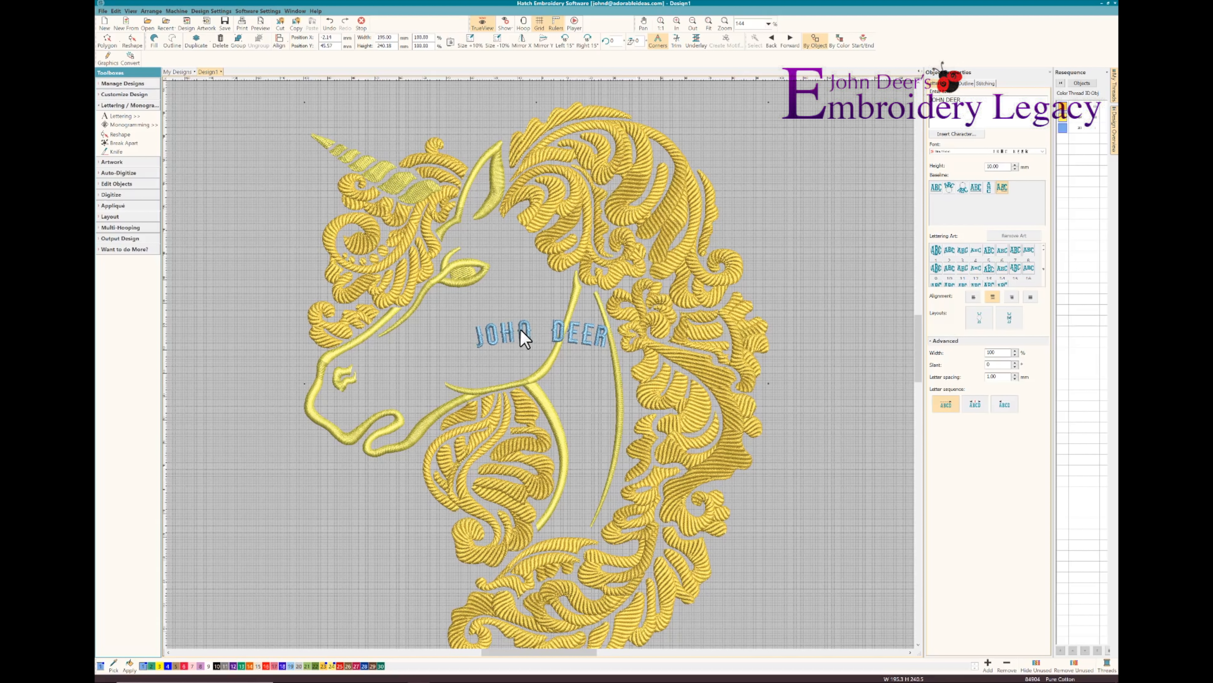
left_click(763, 268)
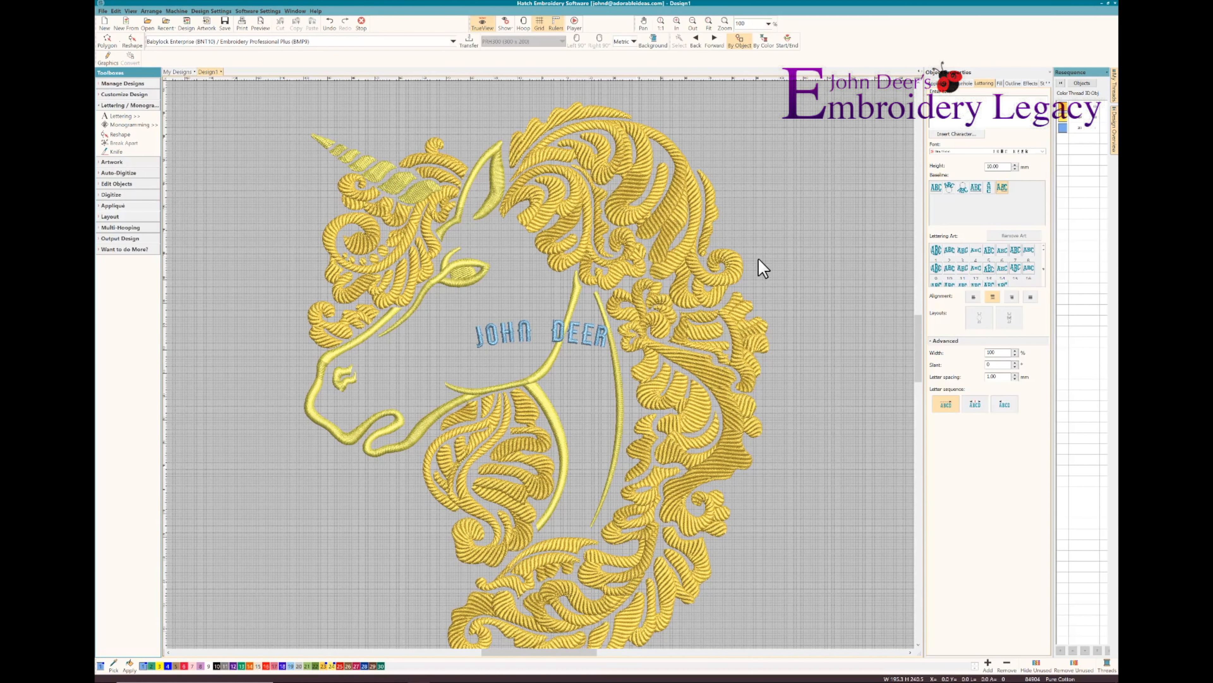
Rotate the arched name lettering to run down the neck and position it beside the long curved neck outline
left_click(608, 337)
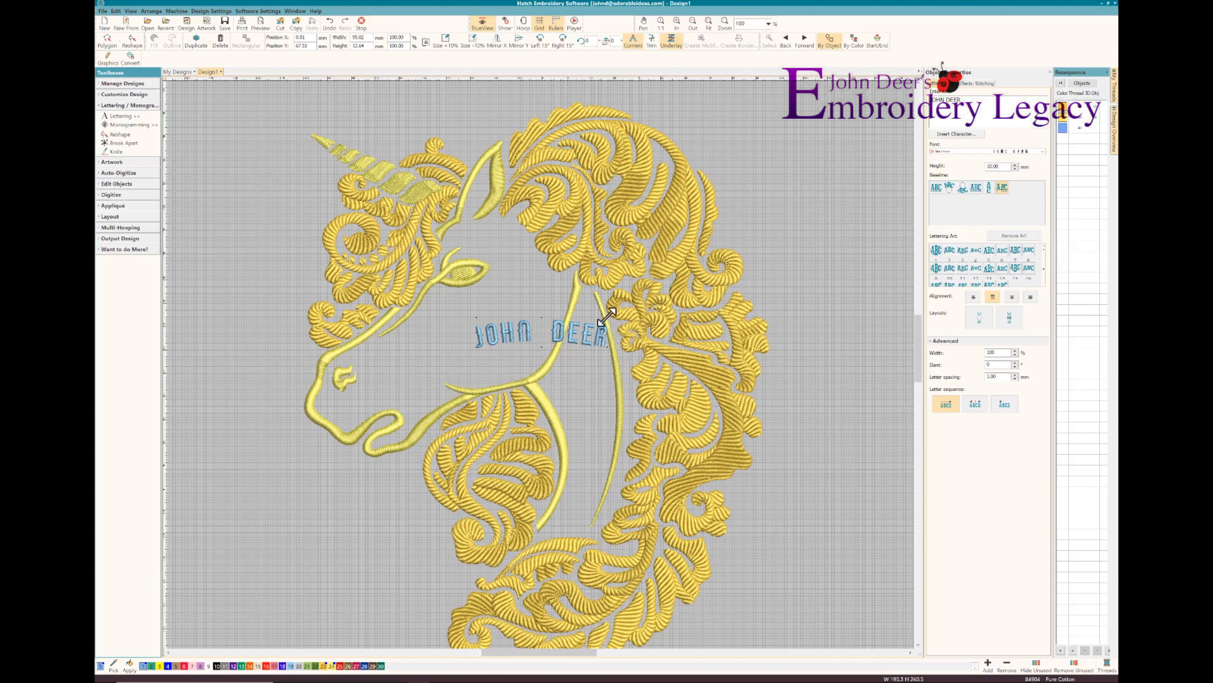
left_click(603, 327)
left_click_drag(609, 350, 593, 391)
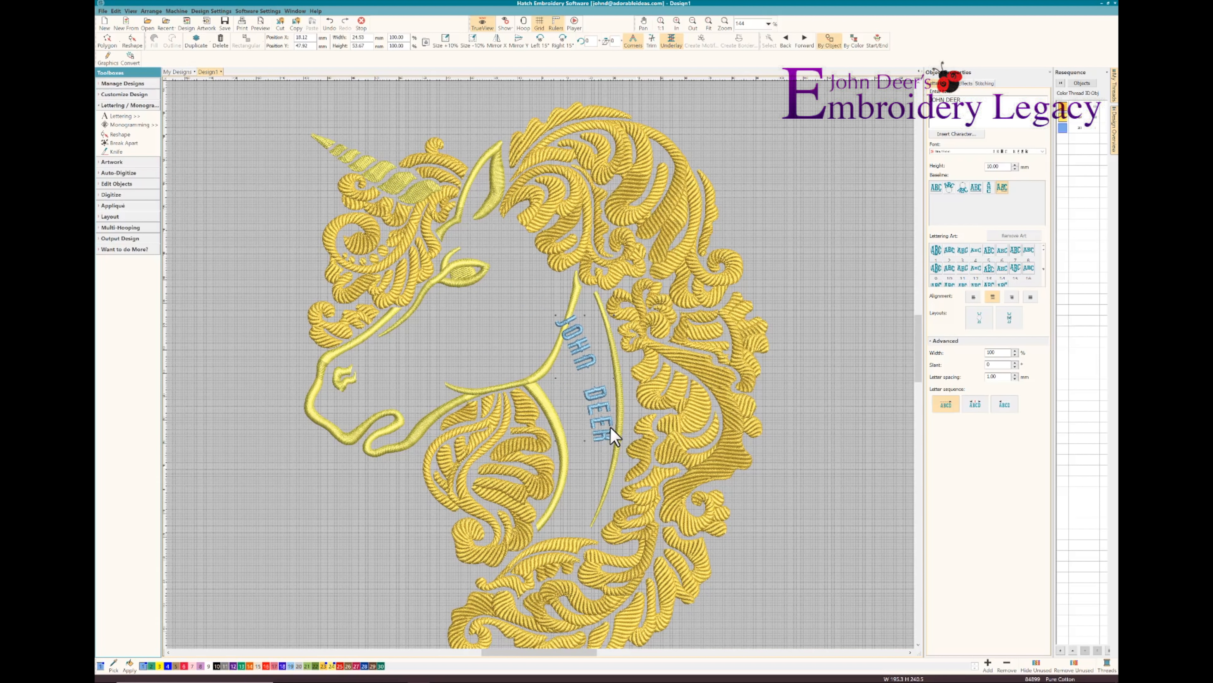
left_click_drag(606, 430, 598, 447)
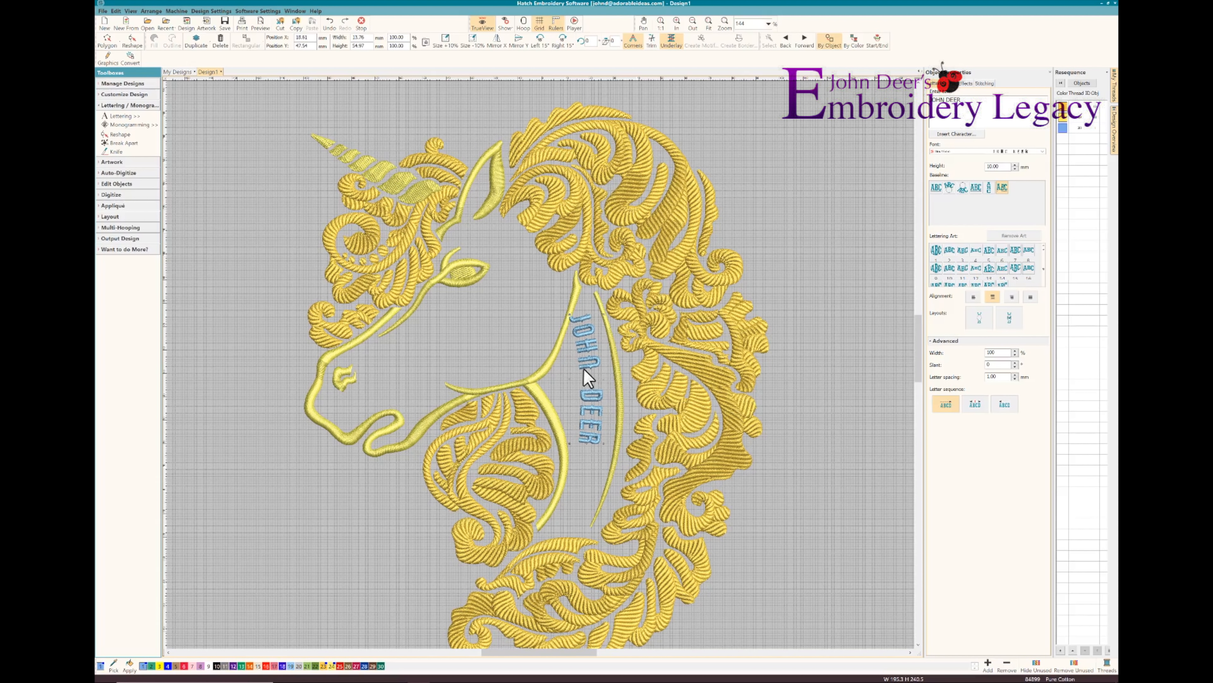
left_click_drag(584, 367, 596, 361)
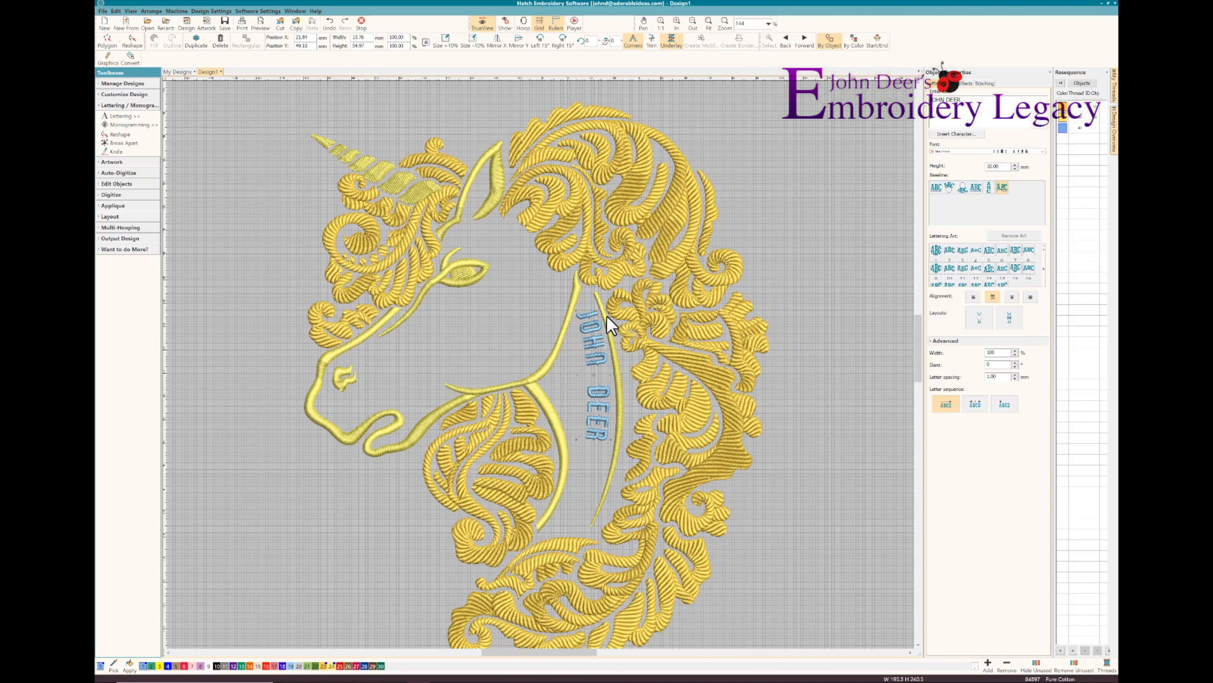
left_click_drag(610, 311, 608, 311)
Reshape the name lettering's baseline to follow the curved neck outline and turn off the TrueView display
key("h")
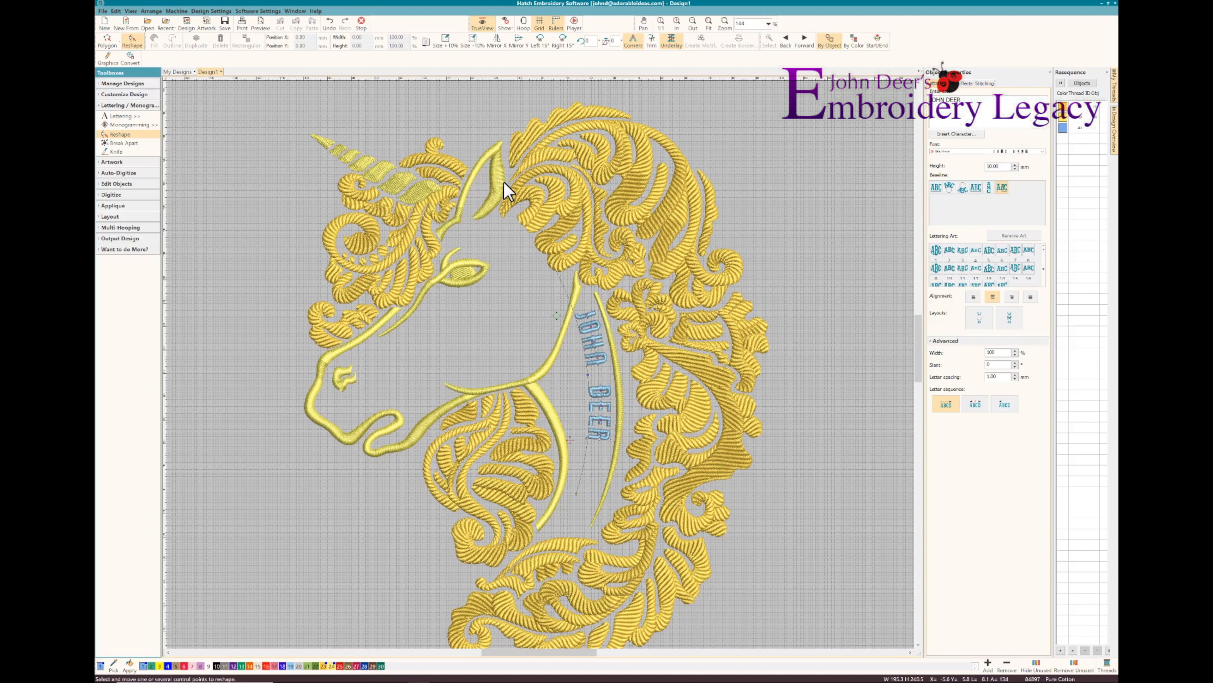
key("t")
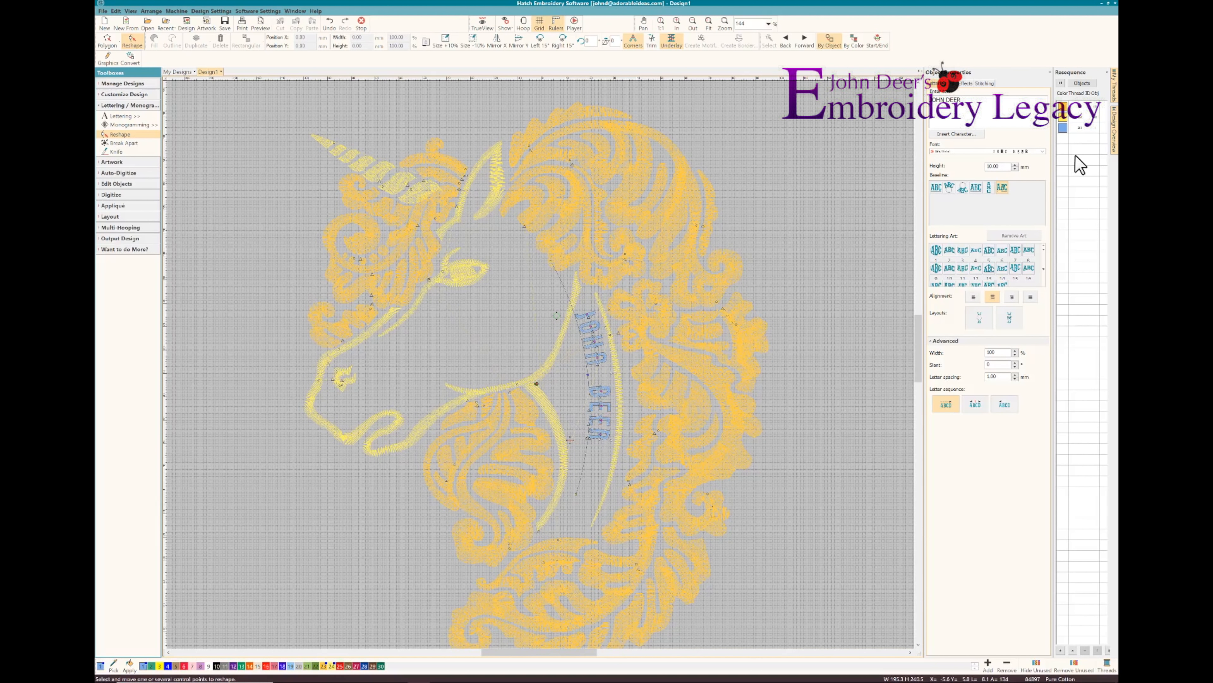
Check in the stitching sequence which design parts belong to the outline colour, the horn tip and the first individual object
left_click(1062, 122)
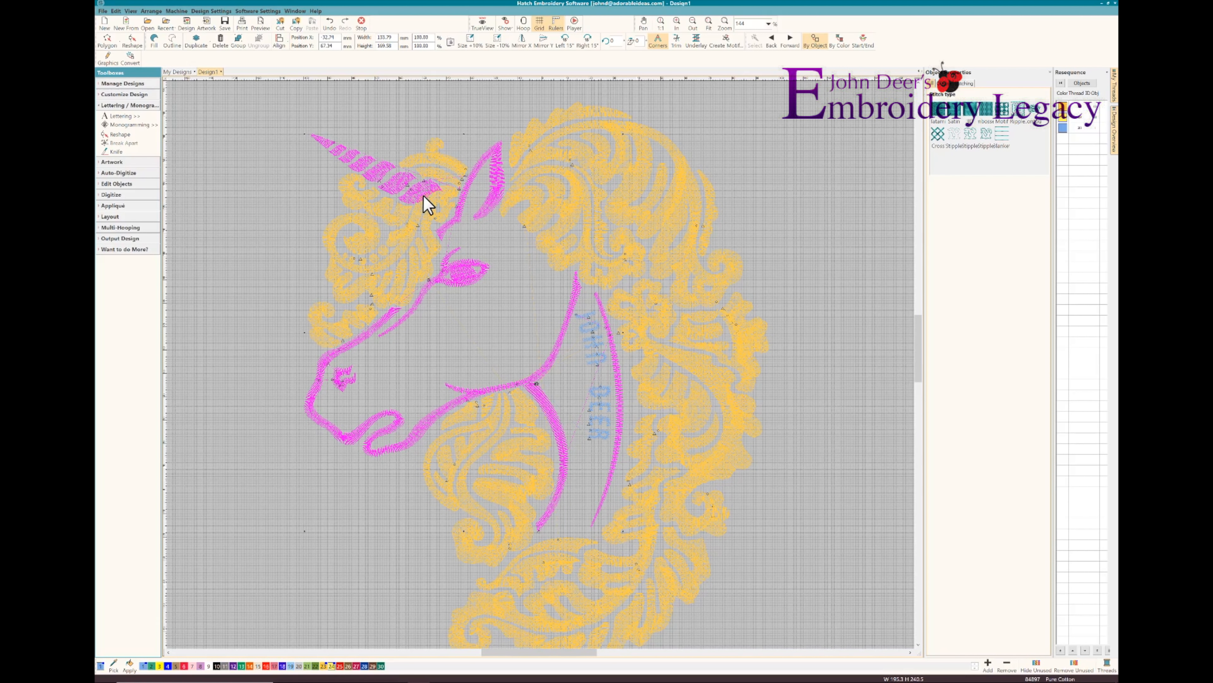
left_click(323, 144)
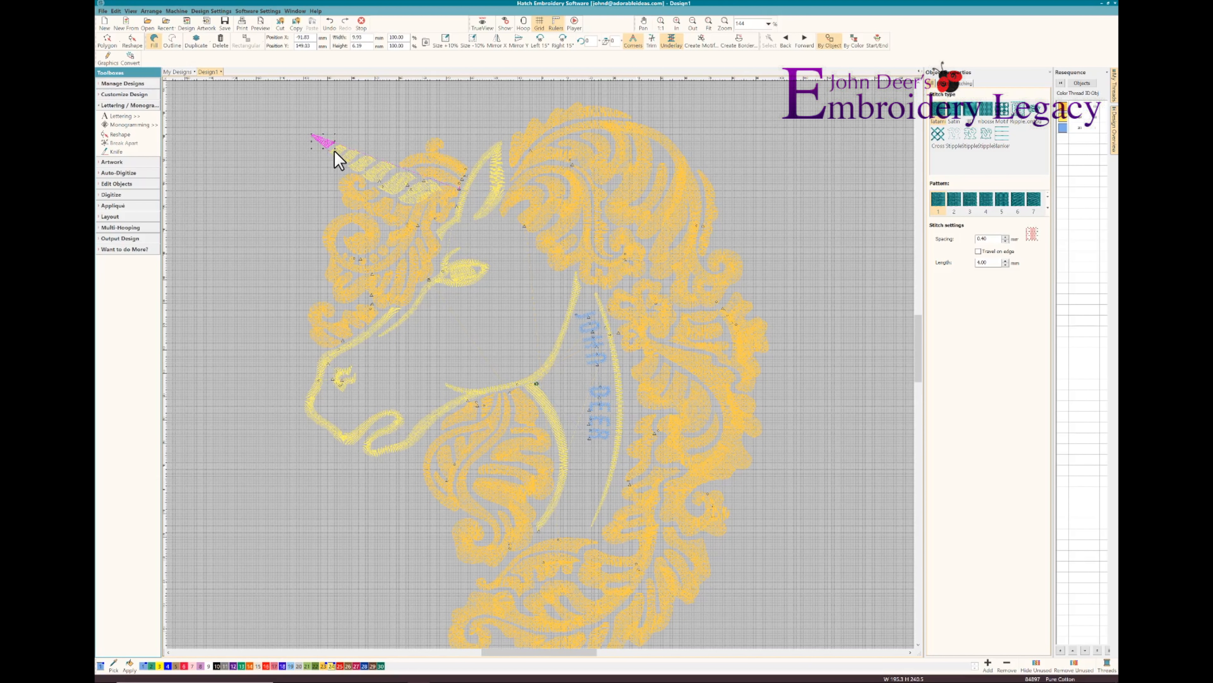
left_click(1080, 84)
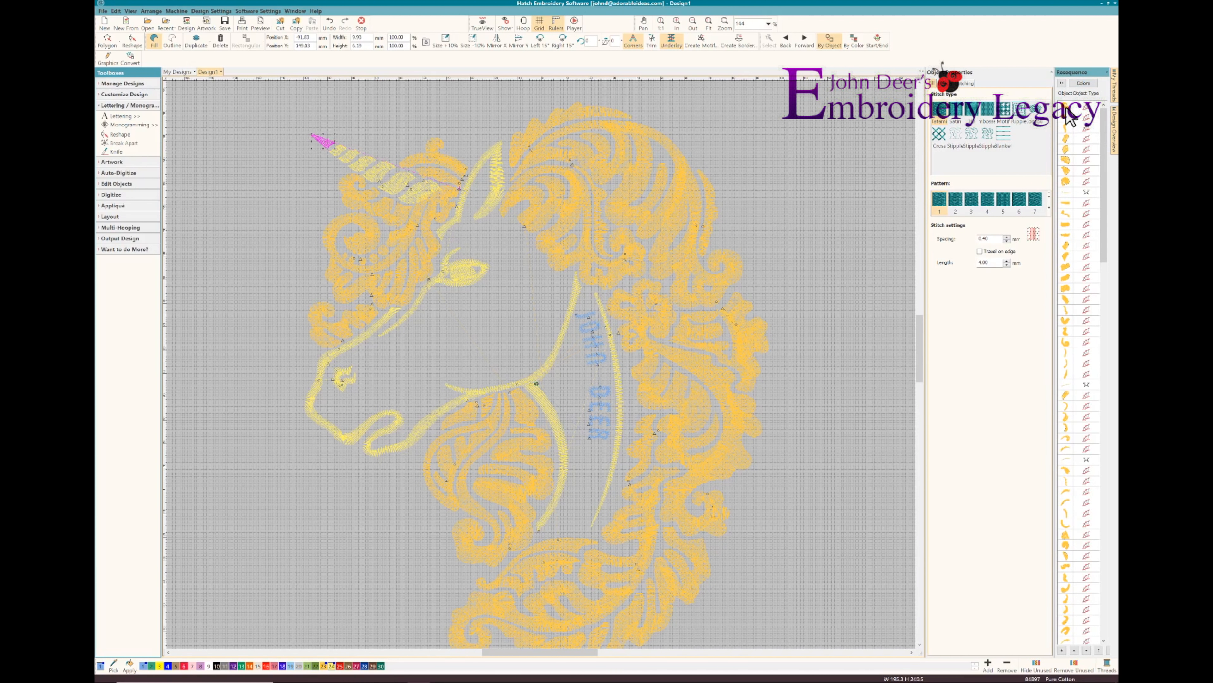
left_click(1069, 117)
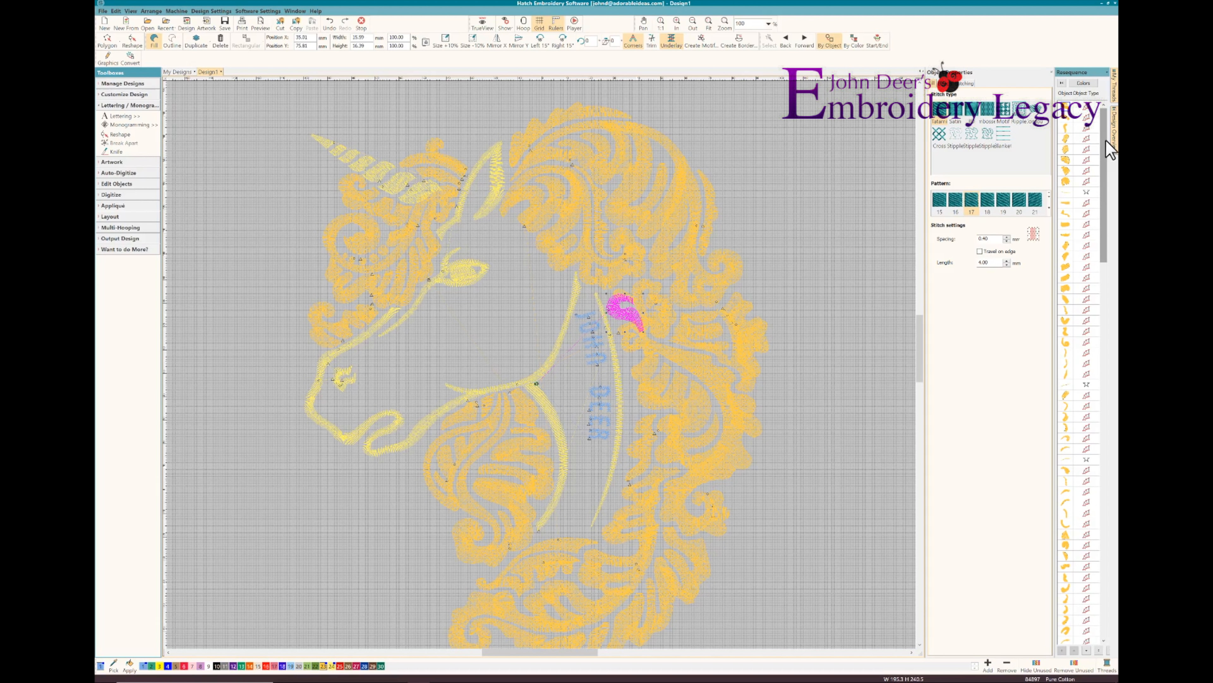
left_click(1082, 84)
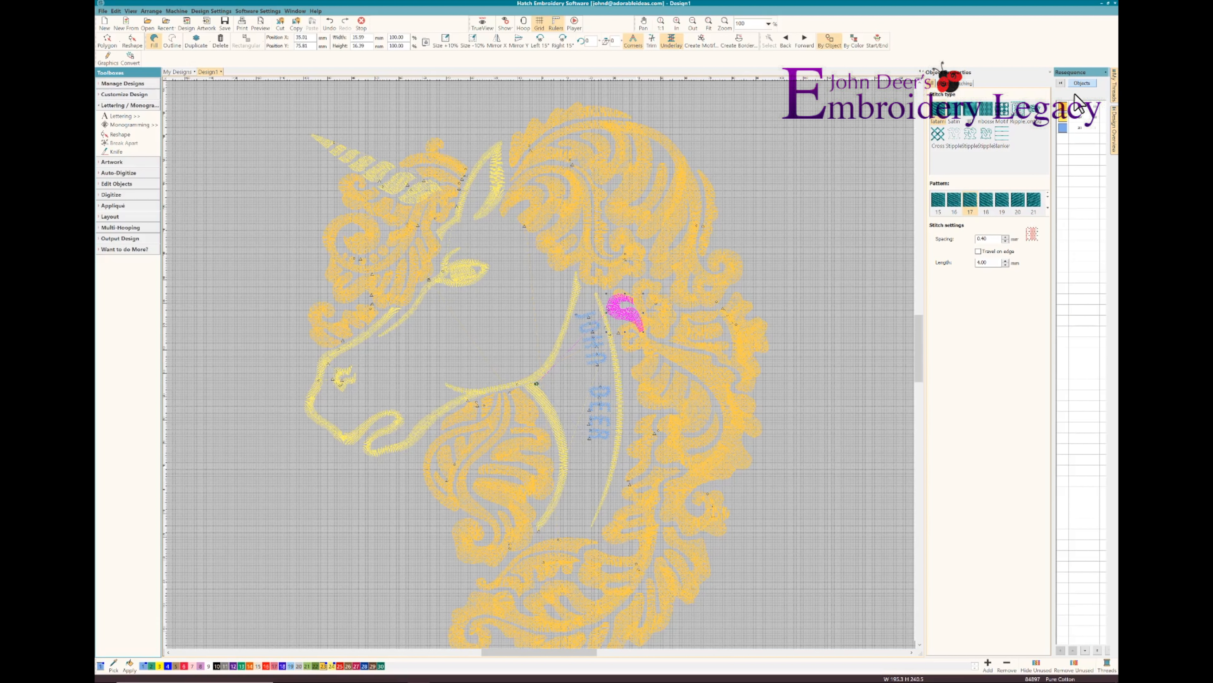
Set the first underlay of the whole mane colour block to Zigzag and its second underlay to Edge Run
left_click(1072, 102)
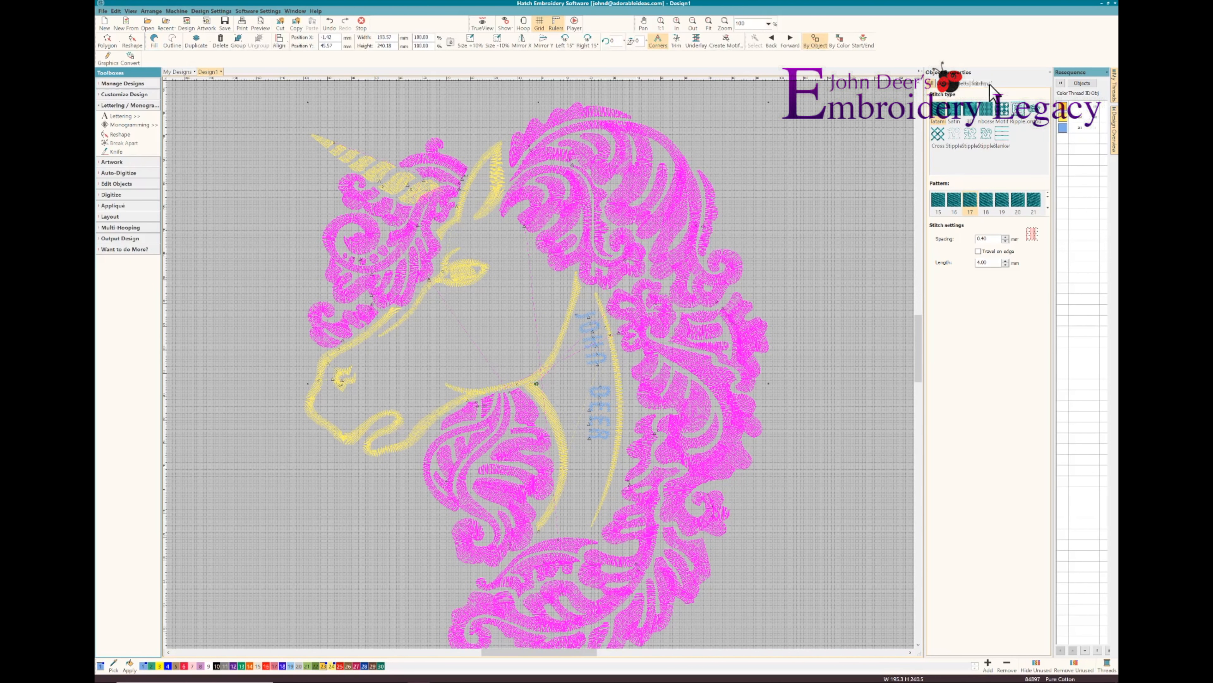
left_click(991, 85)
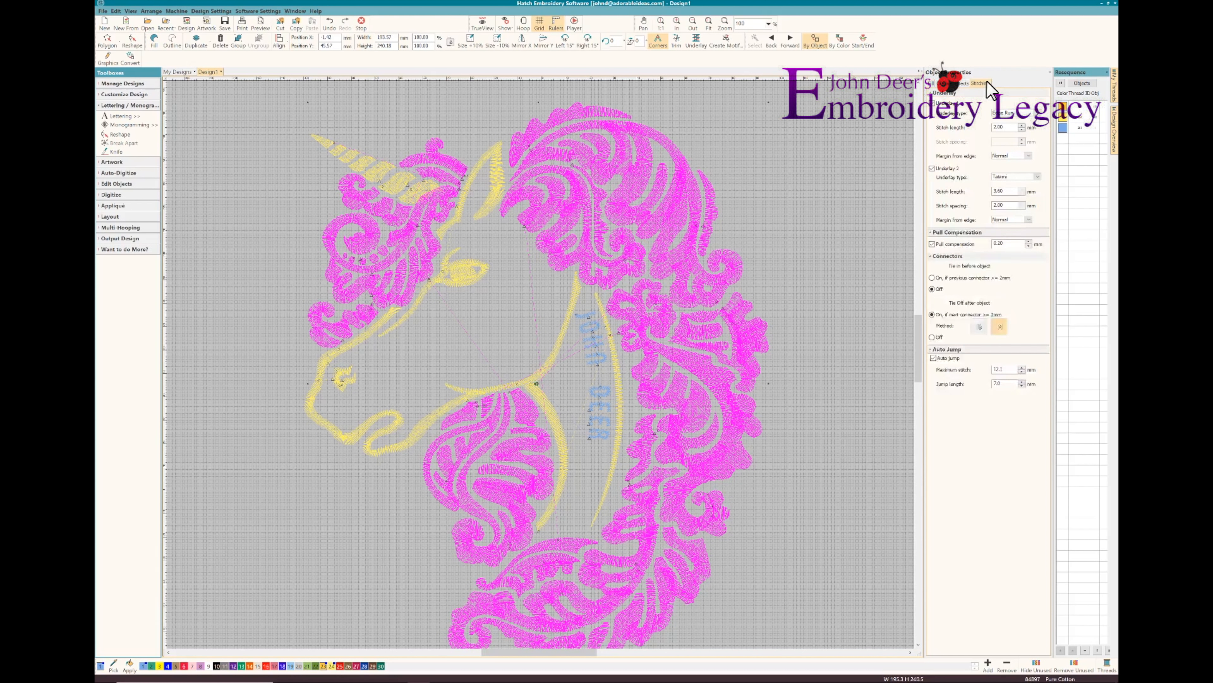
left_click(1038, 114)
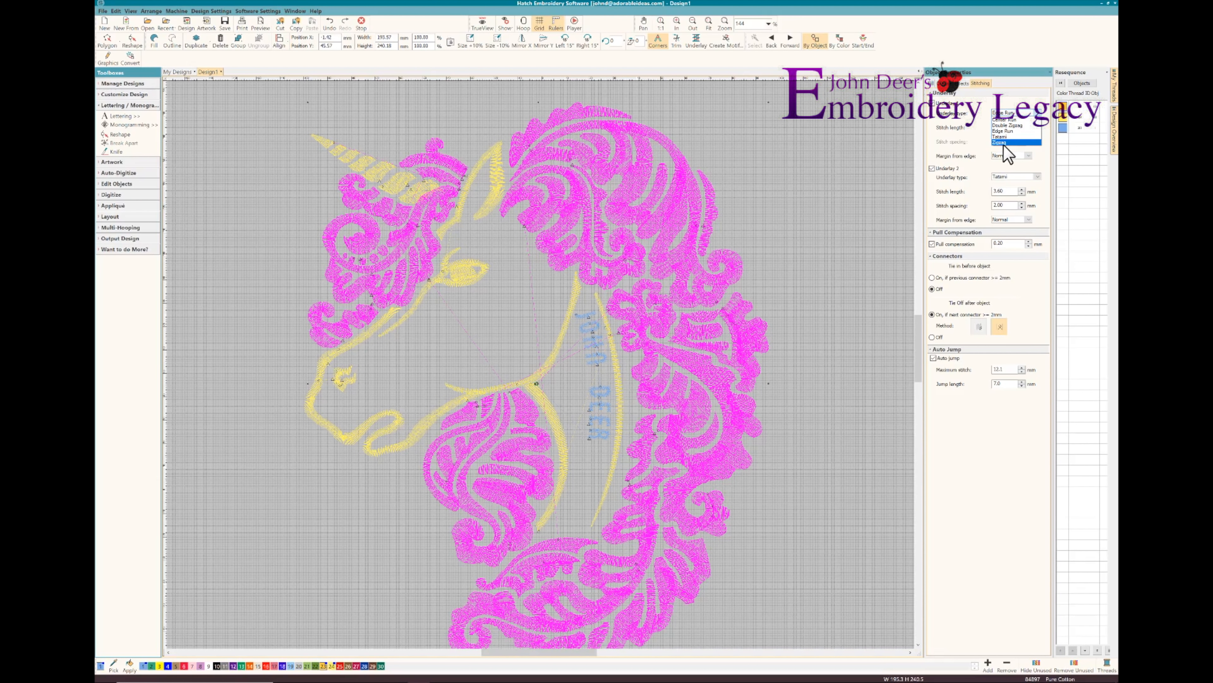
left_click(1008, 143)
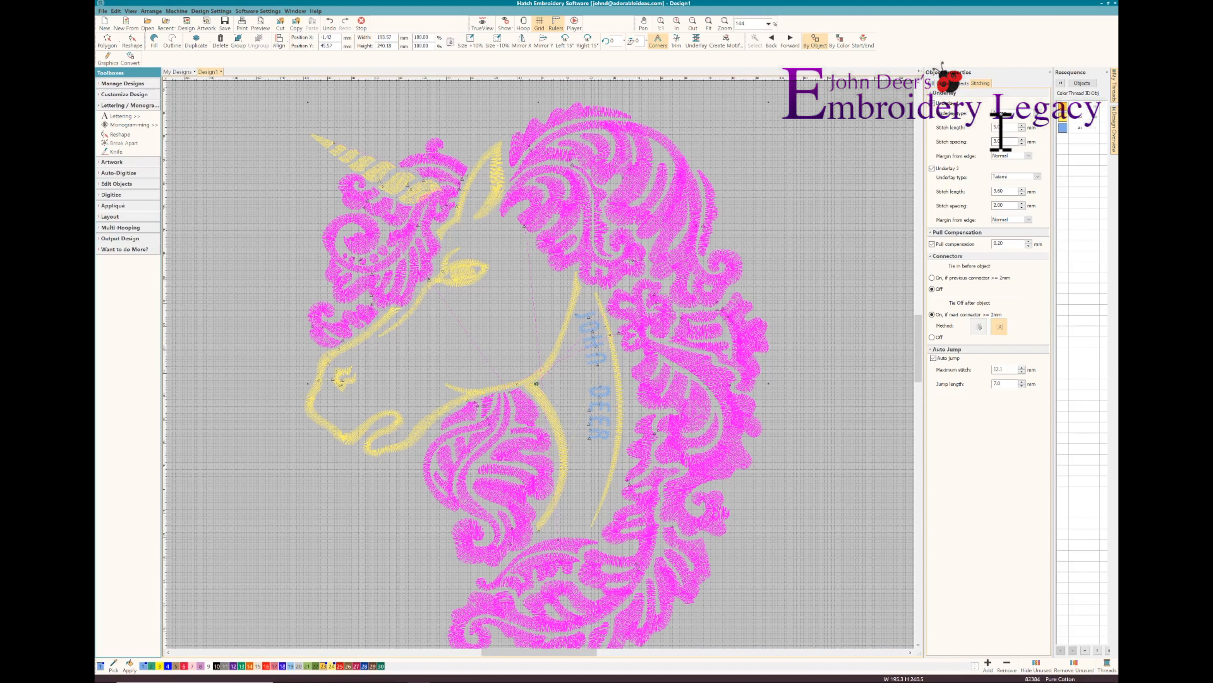
left_click(1037, 176)
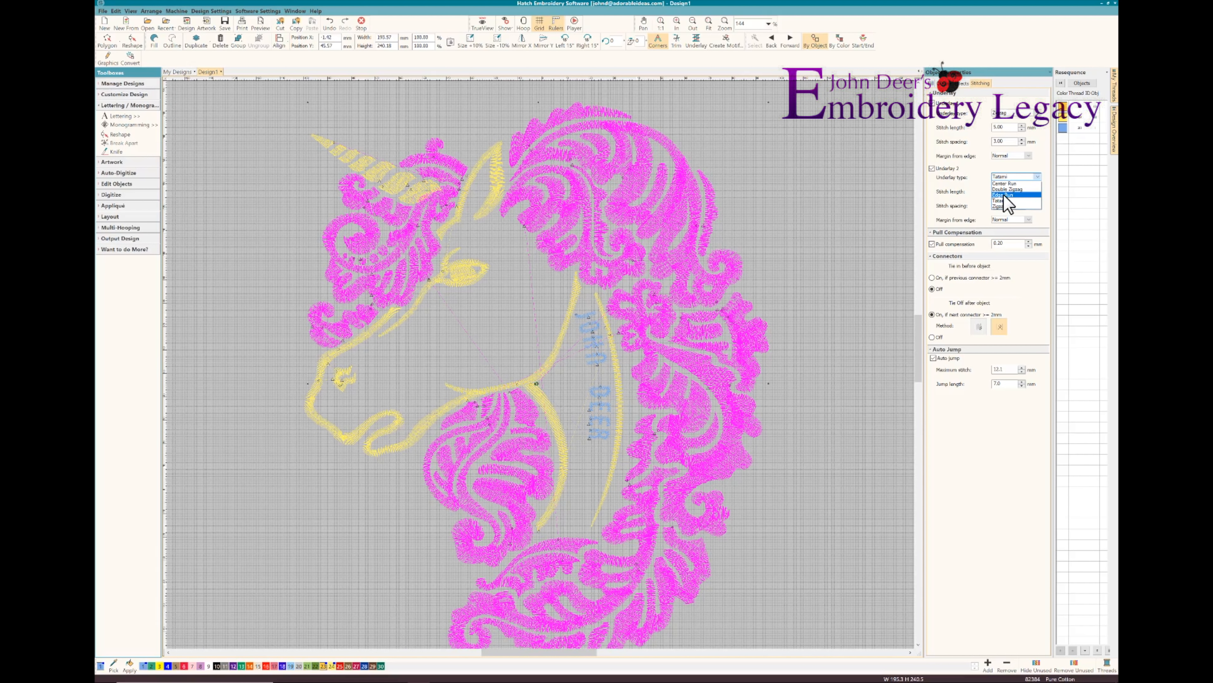
left_click(1004, 195)
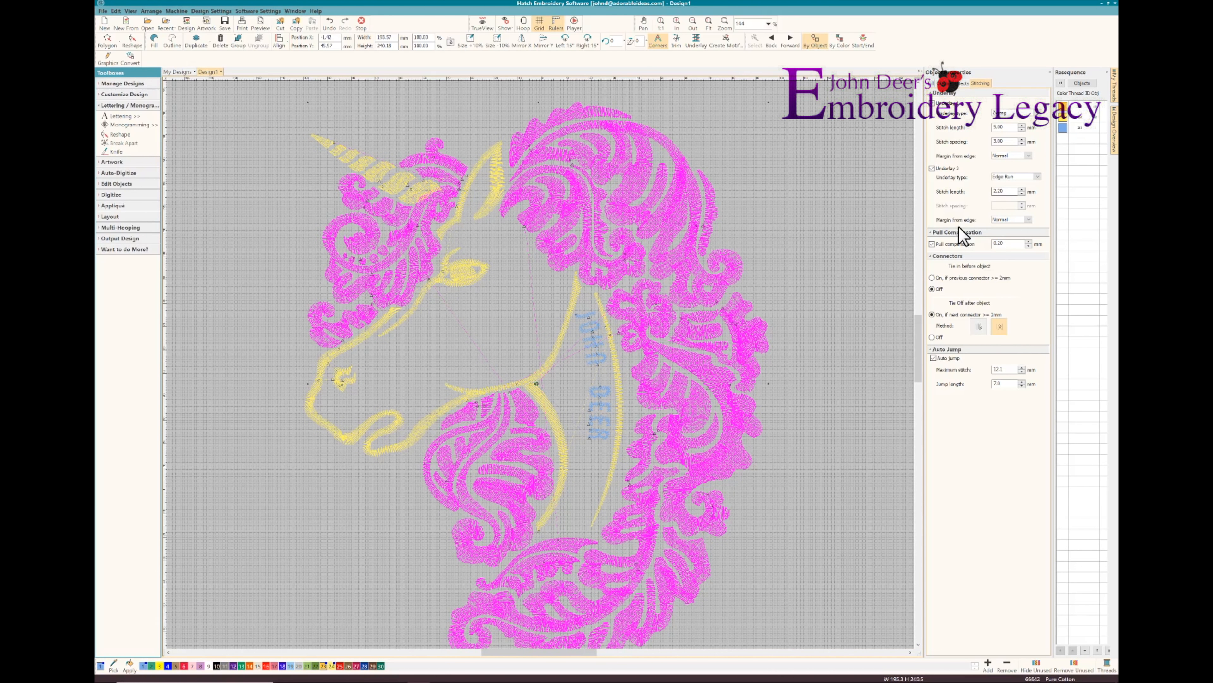
Change the first underlay type for the whole light-yellow outline and horn colour block
left_click(1065, 119)
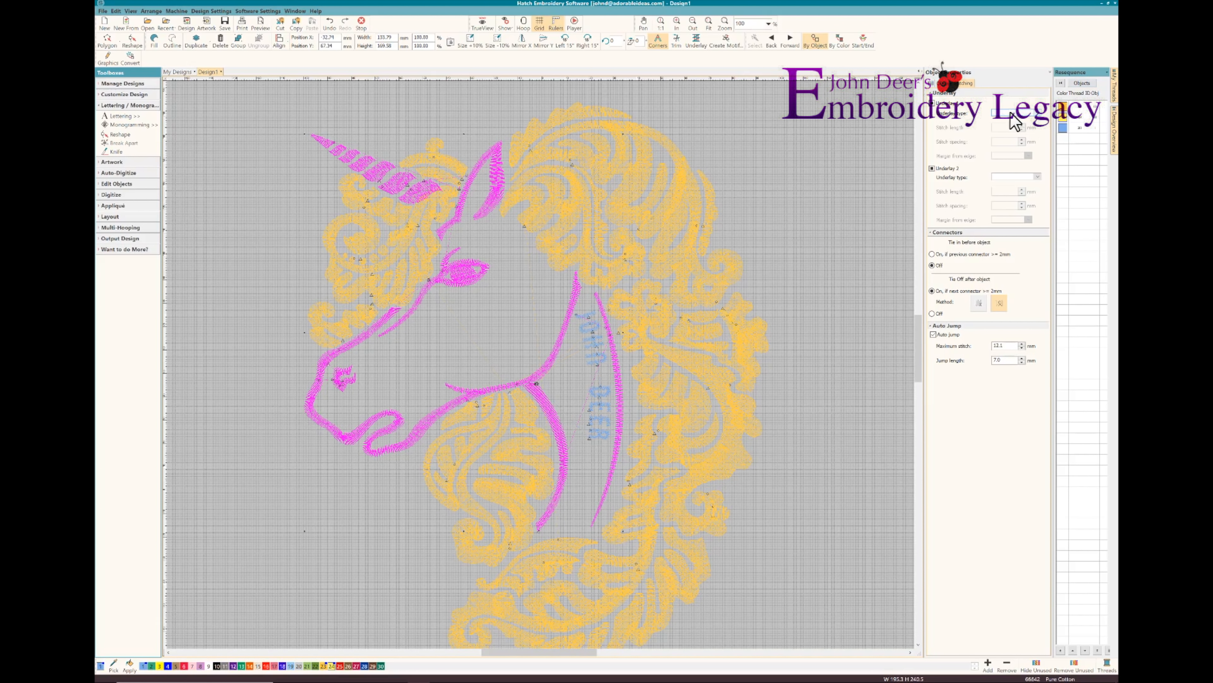
left_click(1039, 114)
left_click(1008, 139)
Set all the horn segments' first underlay to Zigzag and second underlay to Edge Run, and restore the TrueView display
left_click(332, 150)
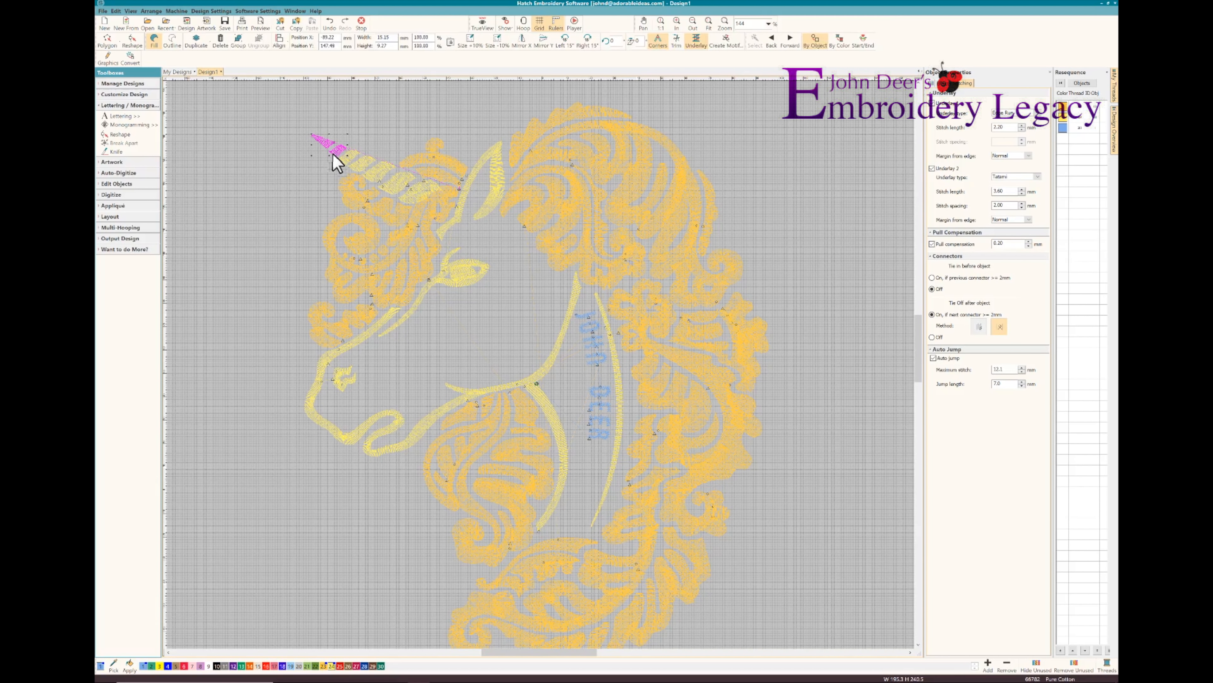
left_click(344, 157, "ctrl")
left_click(356, 164, "ctrl")
left_click(380, 172, "ctrl")
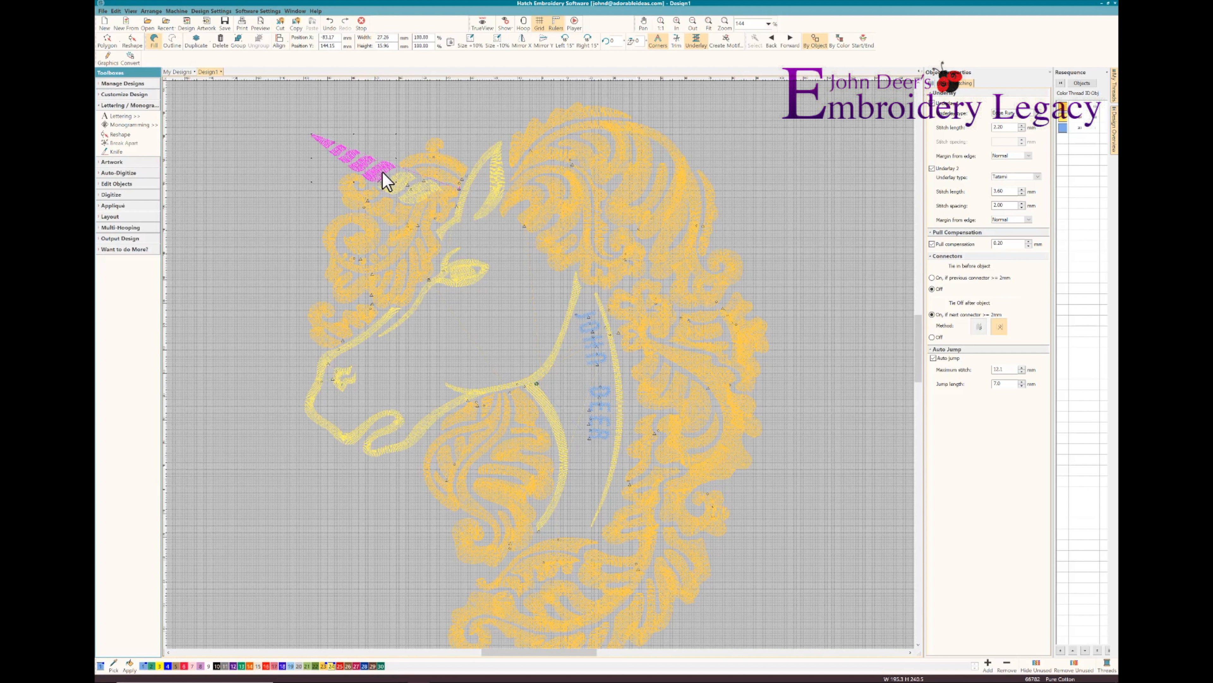
left_click(393, 182, "ctrl")
left_click(419, 192, "ctrl")
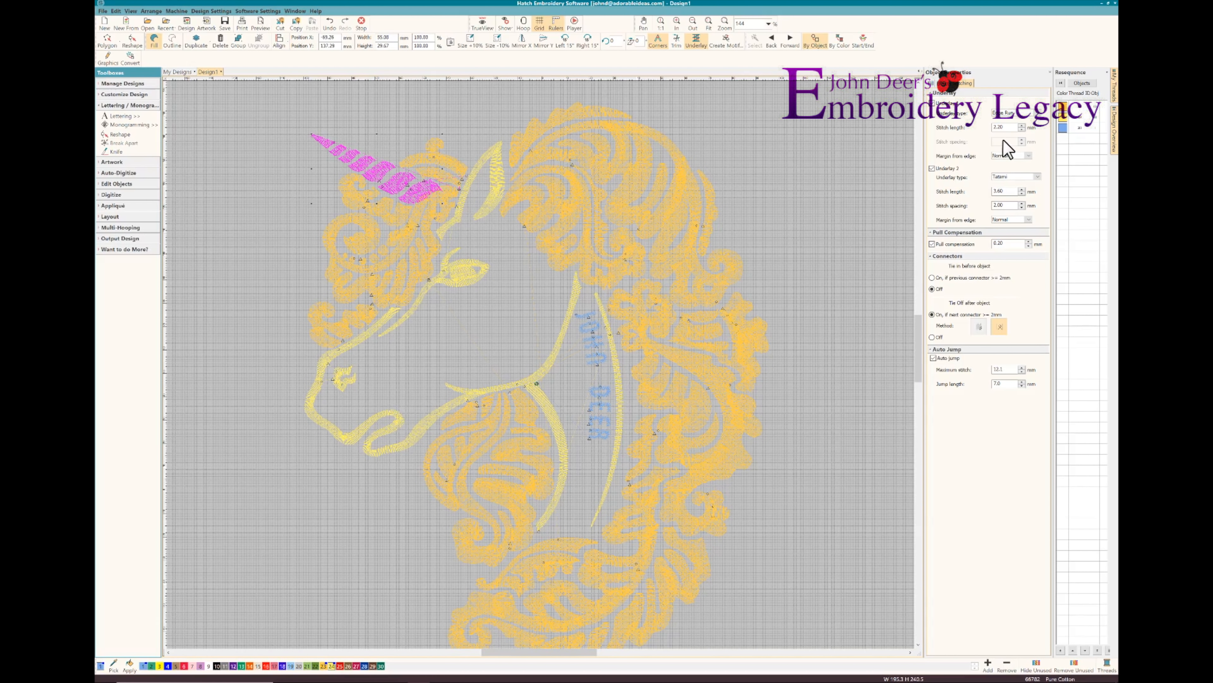
left_click(1037, 113)
left_click(1019, 171)
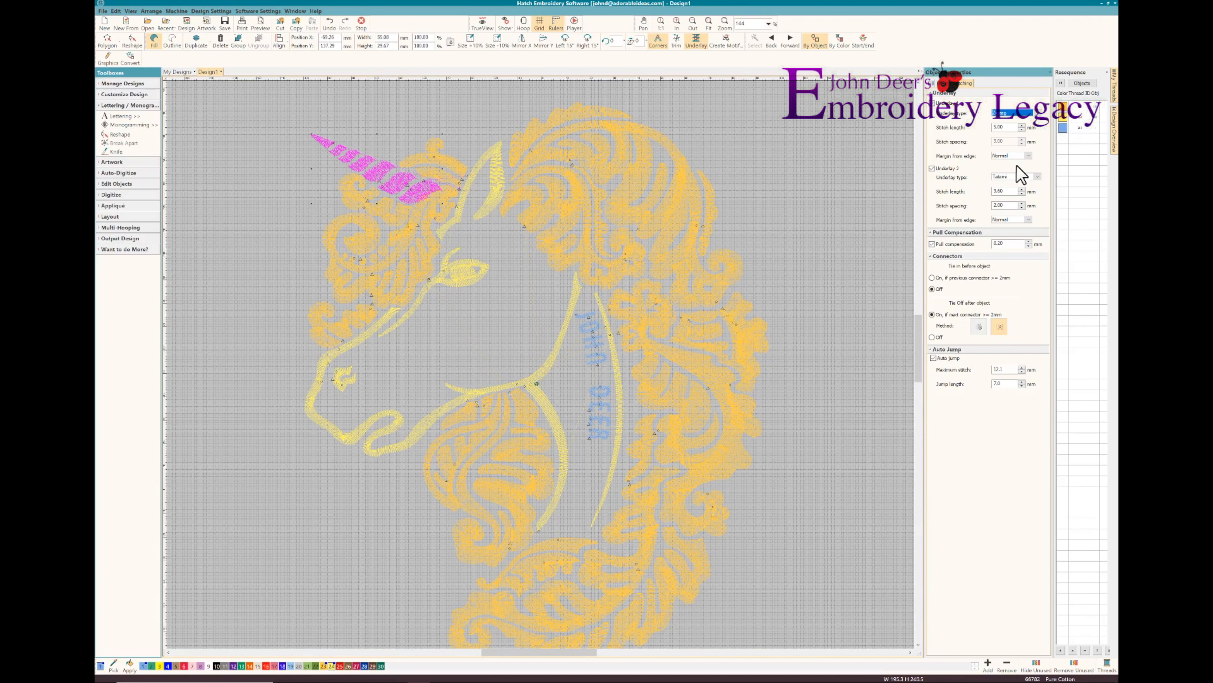
left_click(1019, 177)
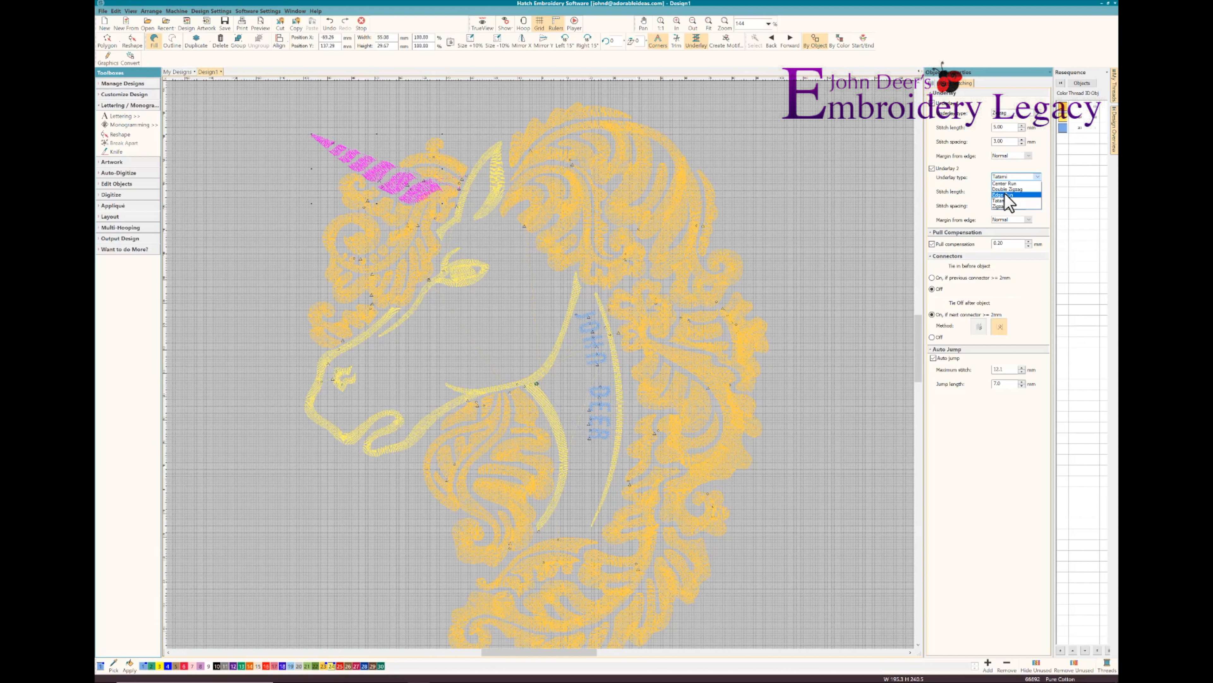
left_click(1004, 195)
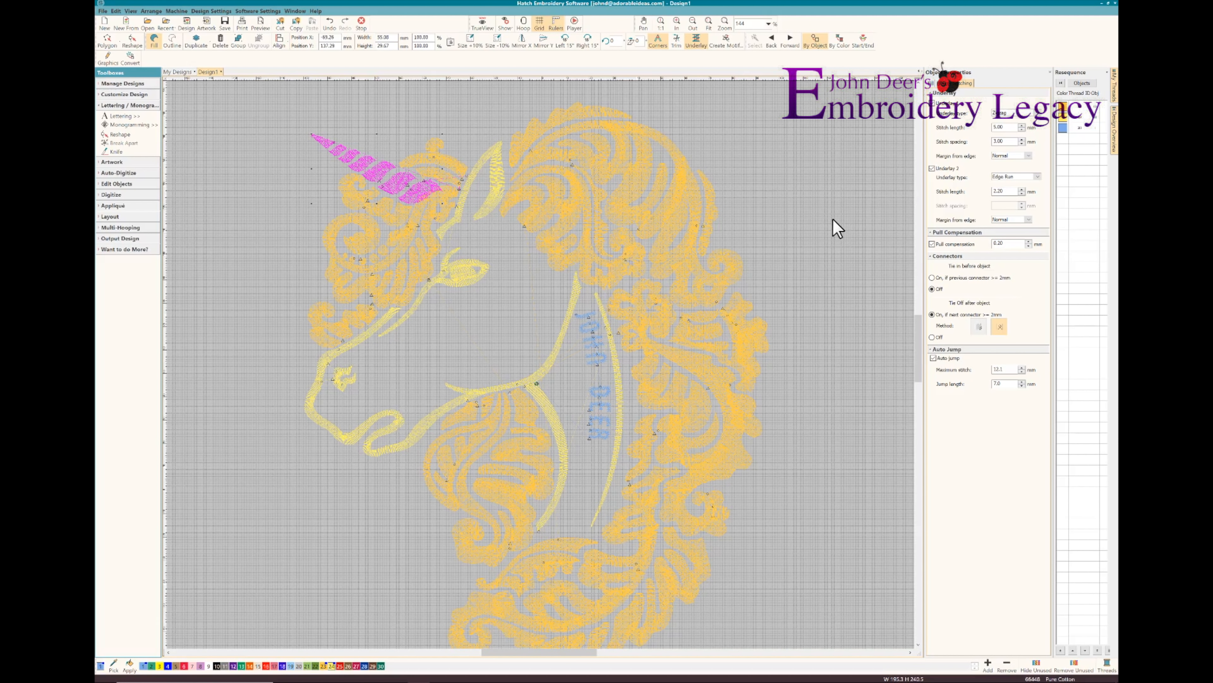
left_click(838, 228)
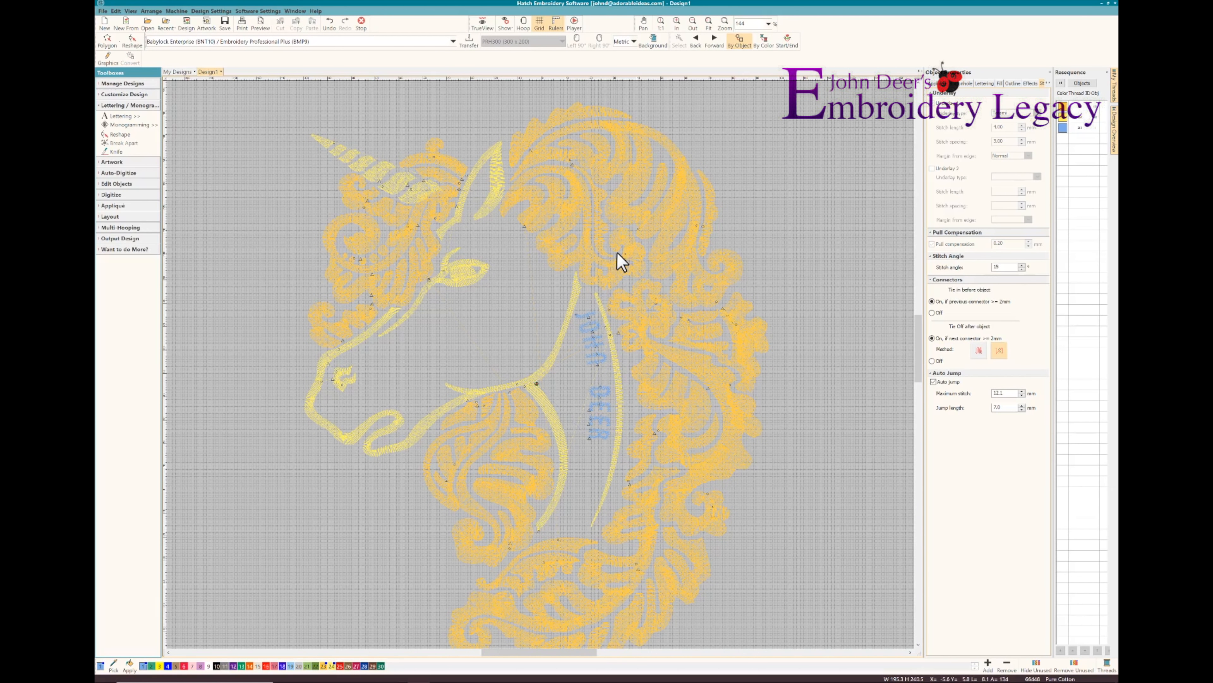
key("t")
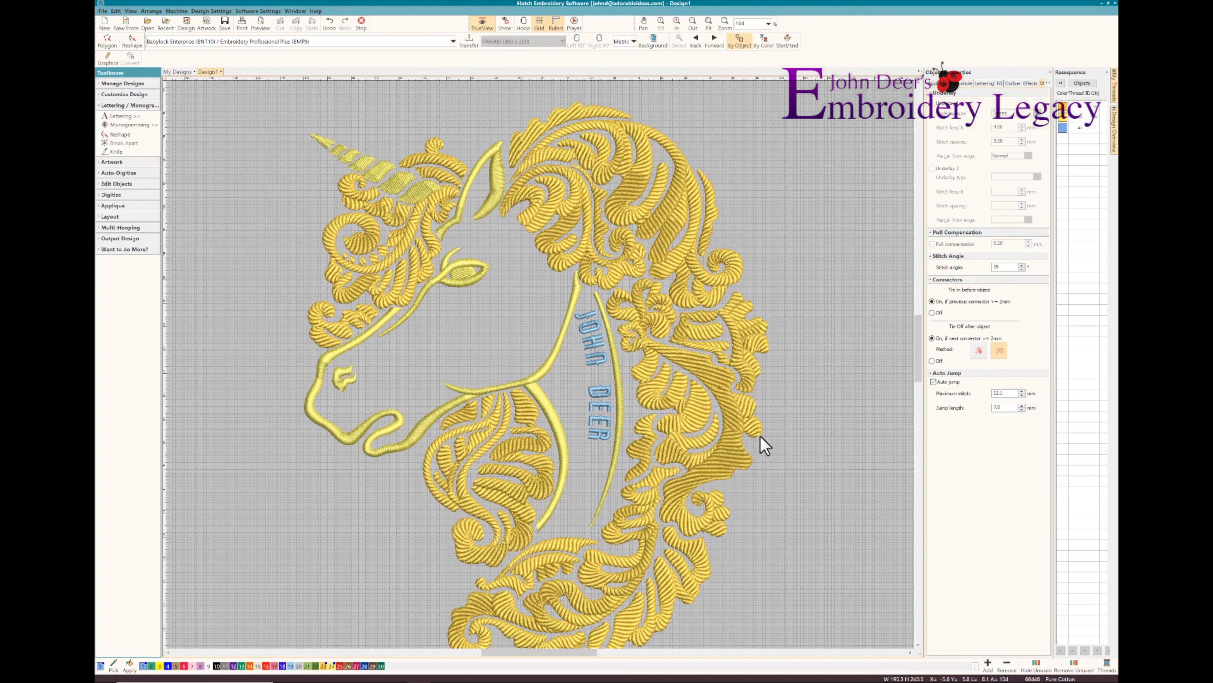
Apply the Thai Silk auto fabric setting to the whole design
left_click(918, 645)
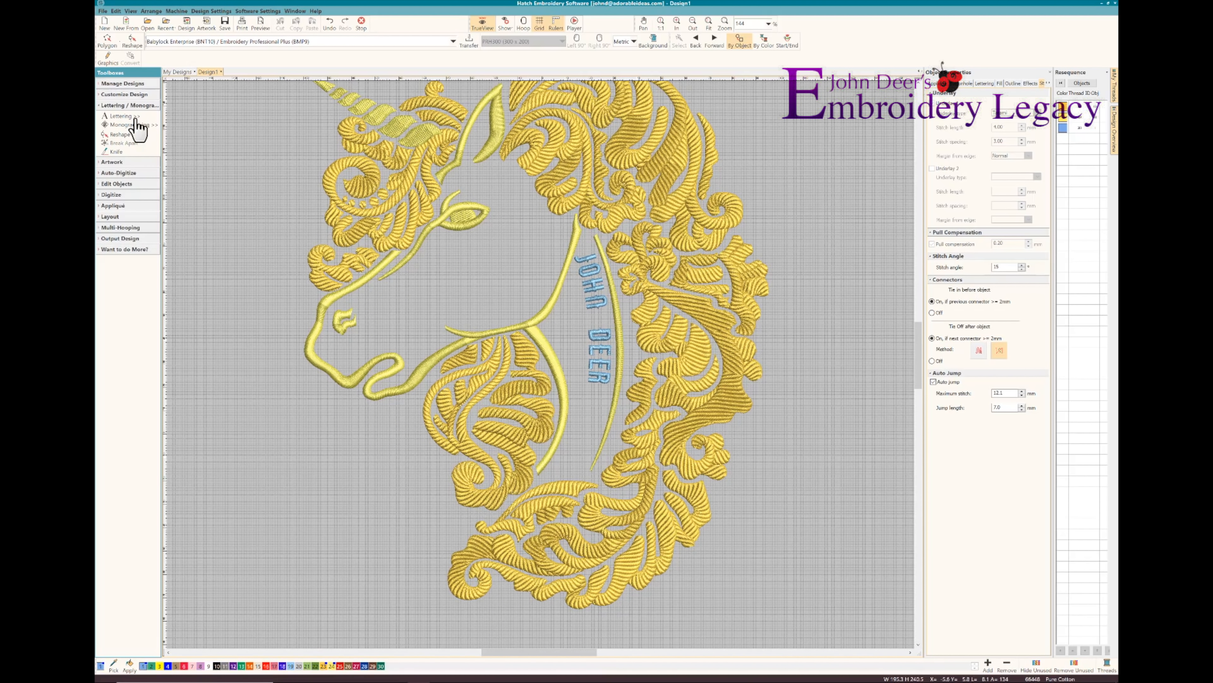
left_click(112, 94)
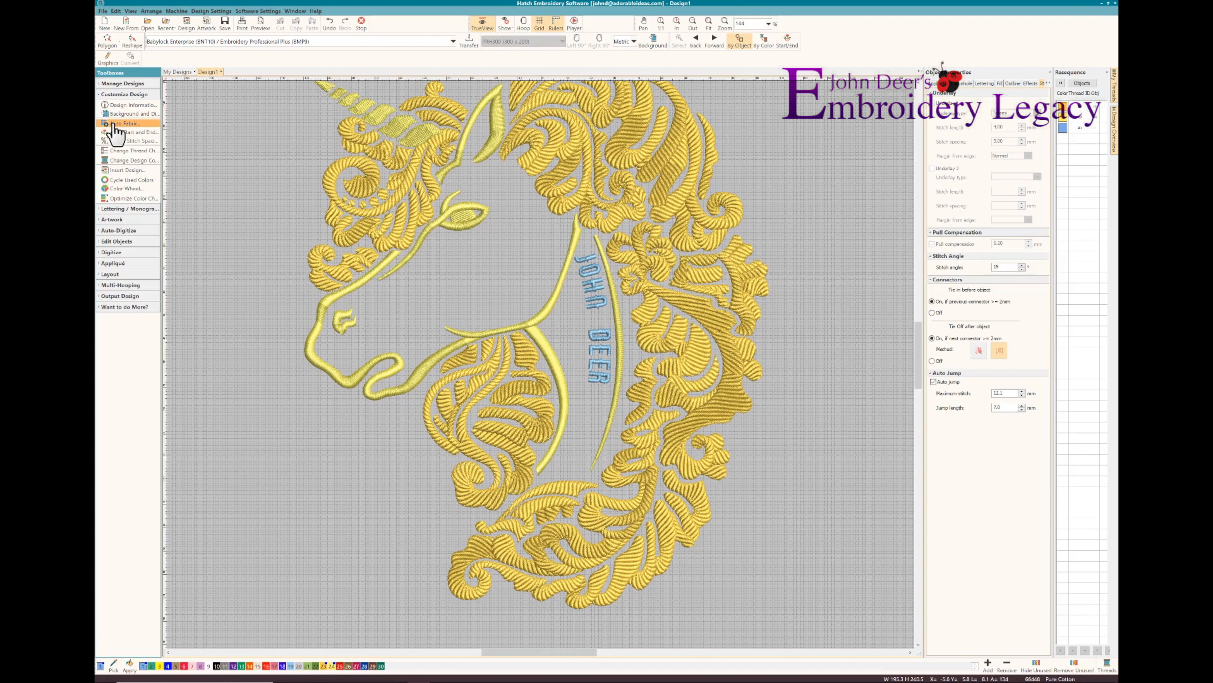
left_click(113, 126)
left_click(631, 335)
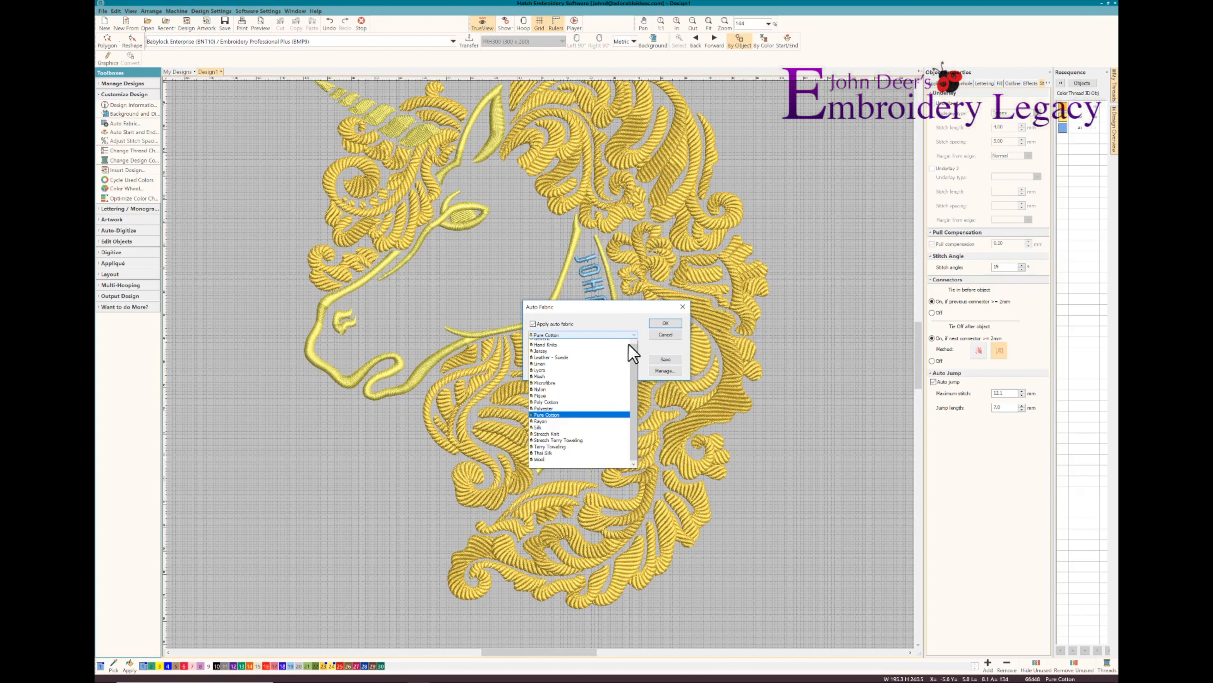
left_click(555, 482)
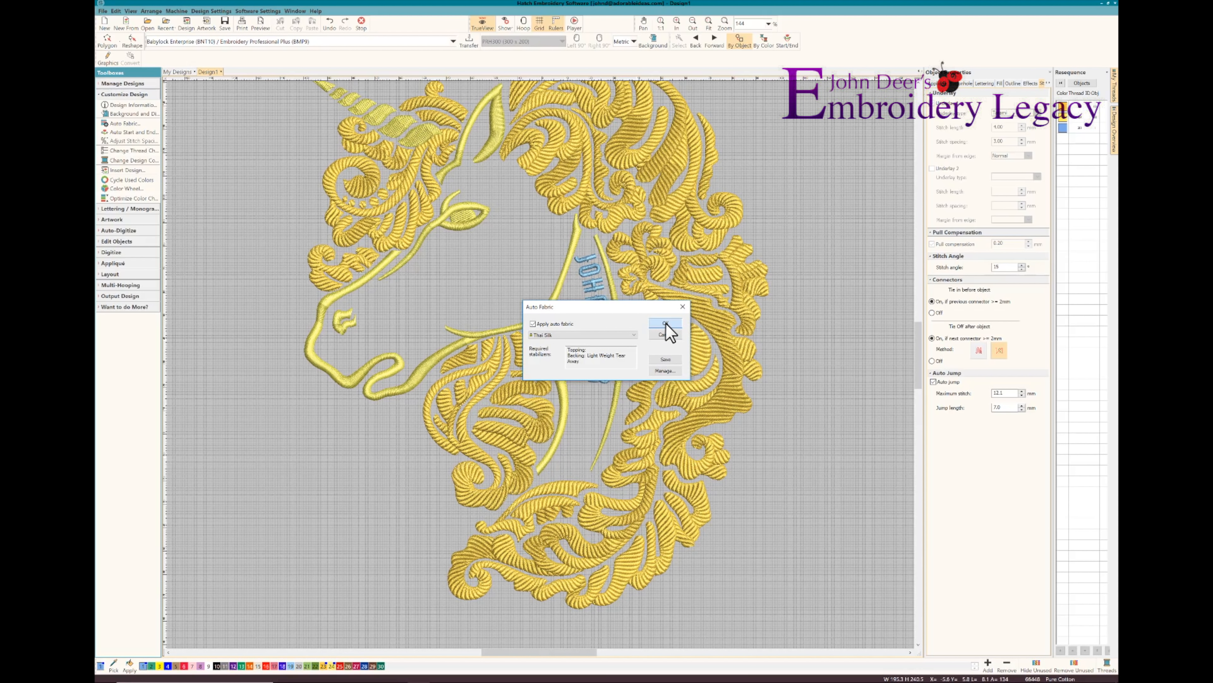
left_click(665, 323)
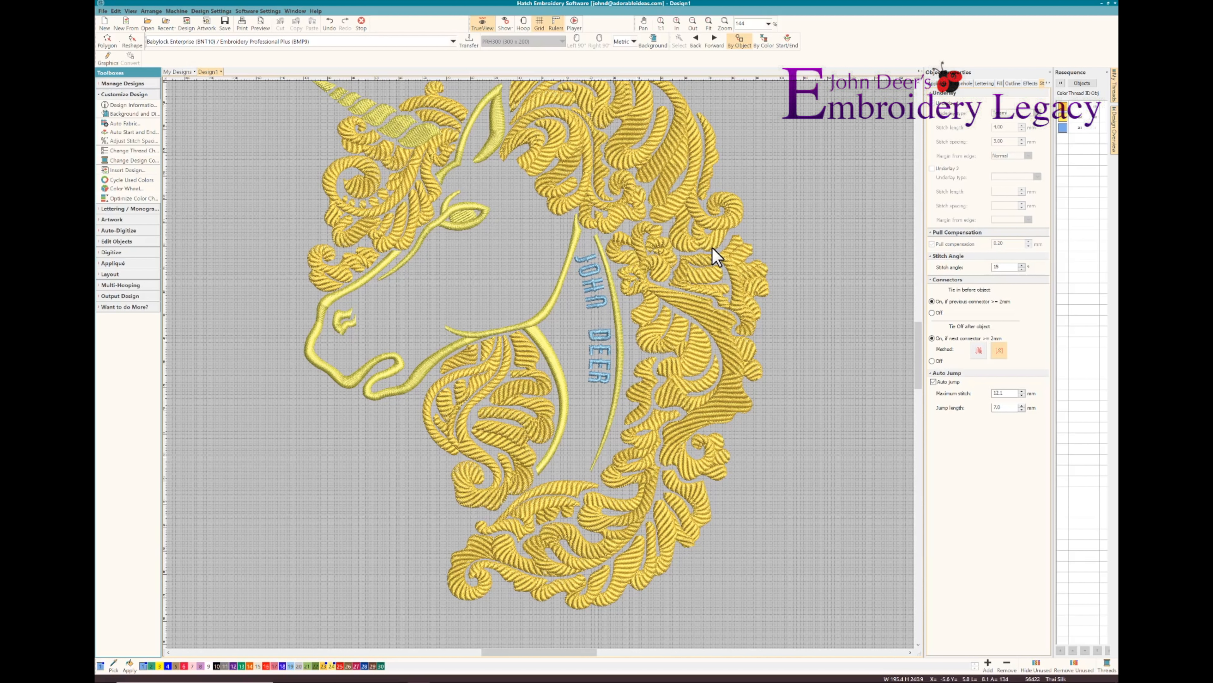
Switch the measurement units to inches and select the entire unicorn design
scroll(631, 270, "up", 1)
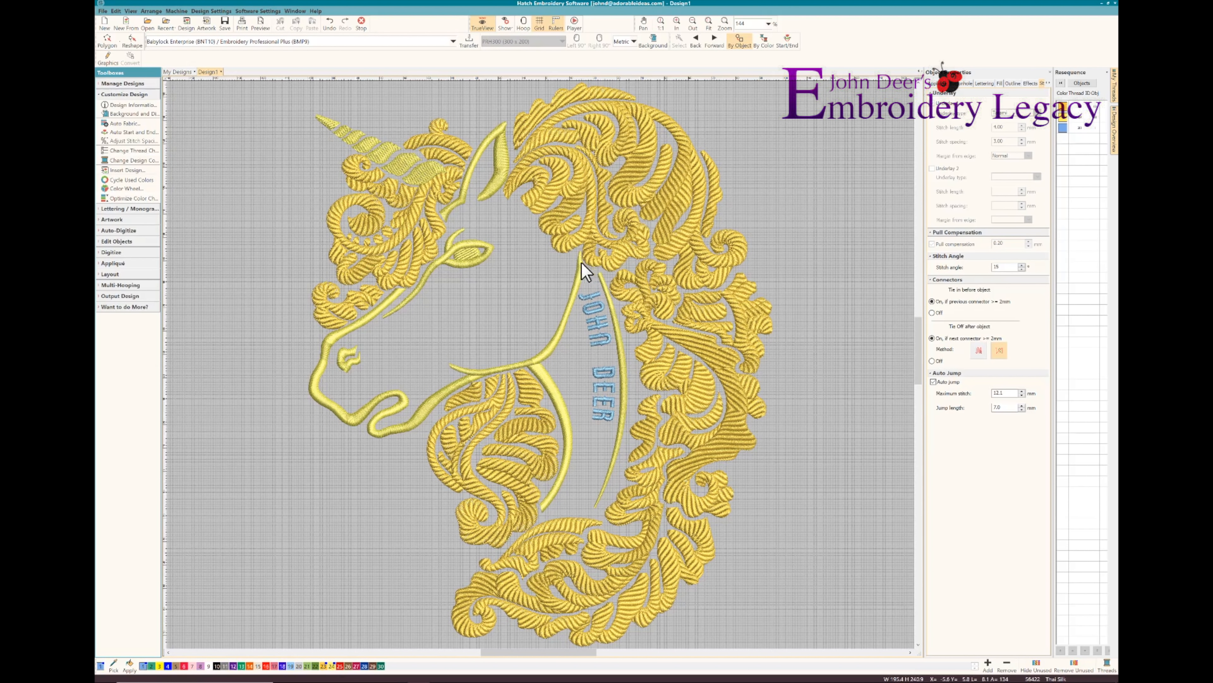
left_click(633, 42)
left_click(625, 59)
key("ctrl+a")
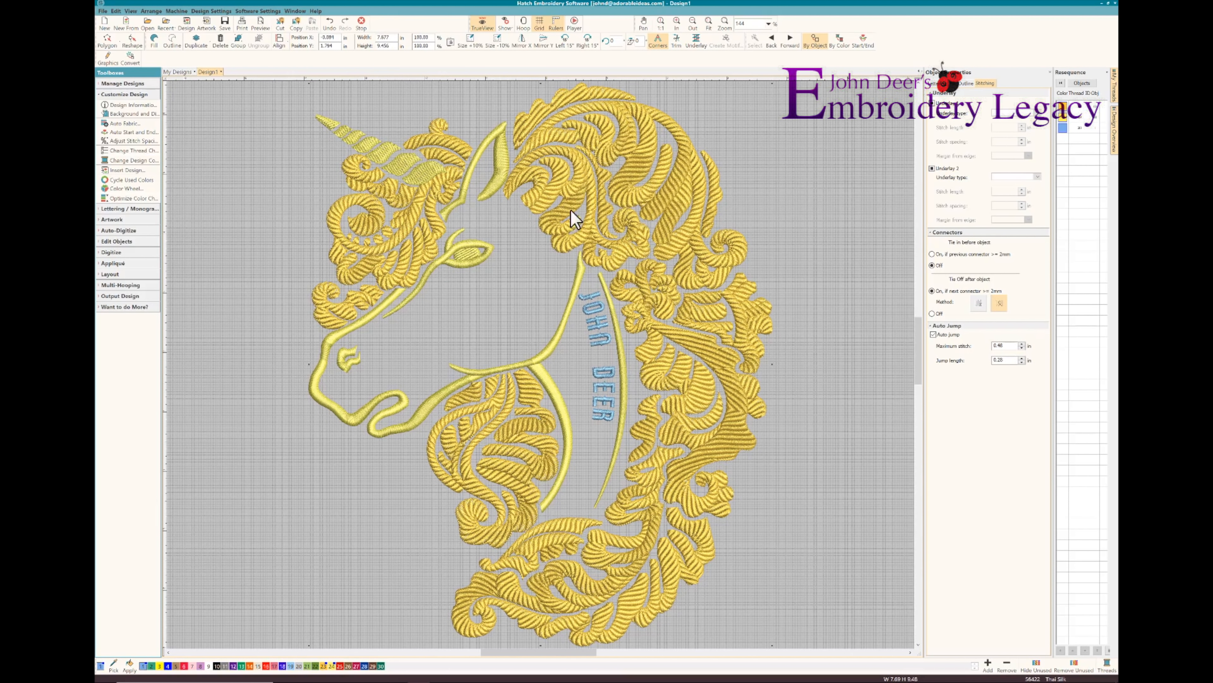